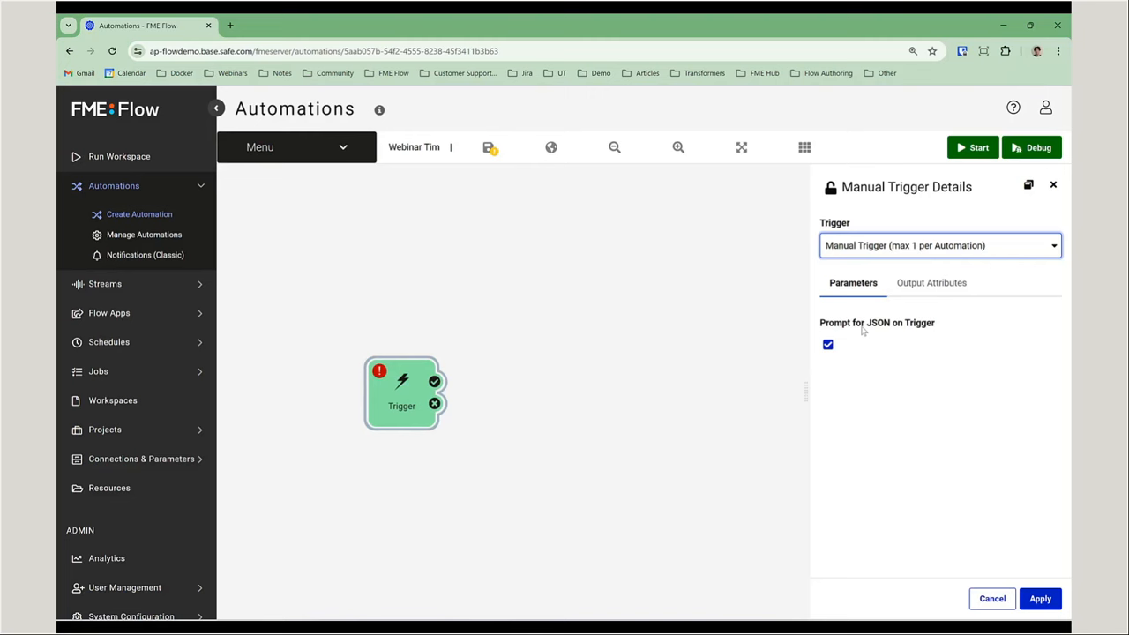
- Look at the JSON parameter import for the manual trigger's output attributes and close it without importing
click(931, 289)
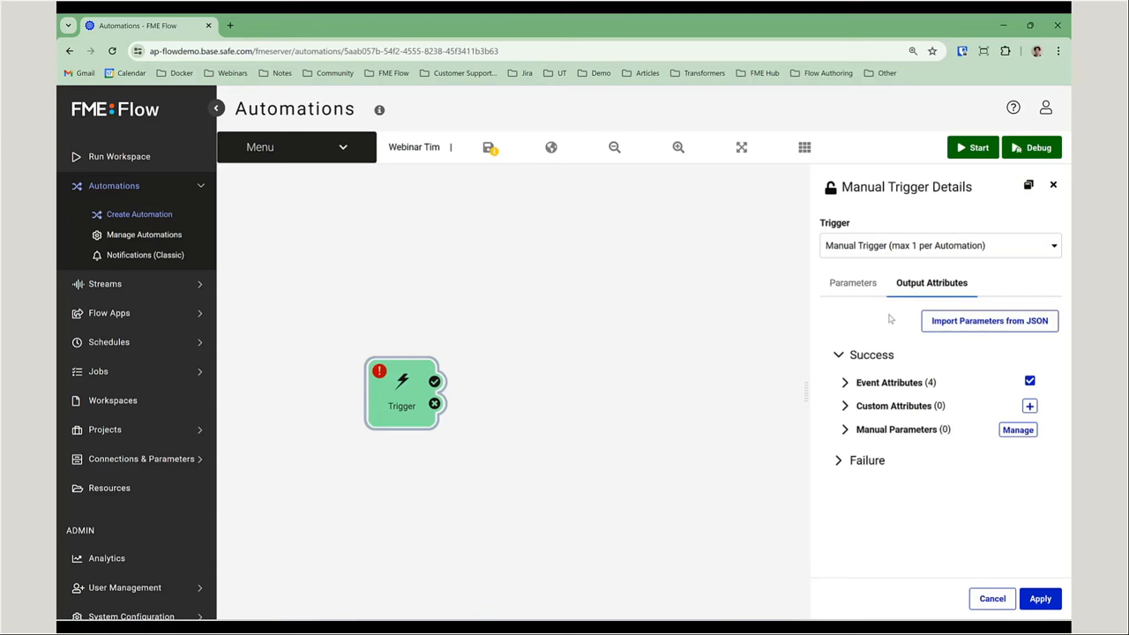
click(960, 327)
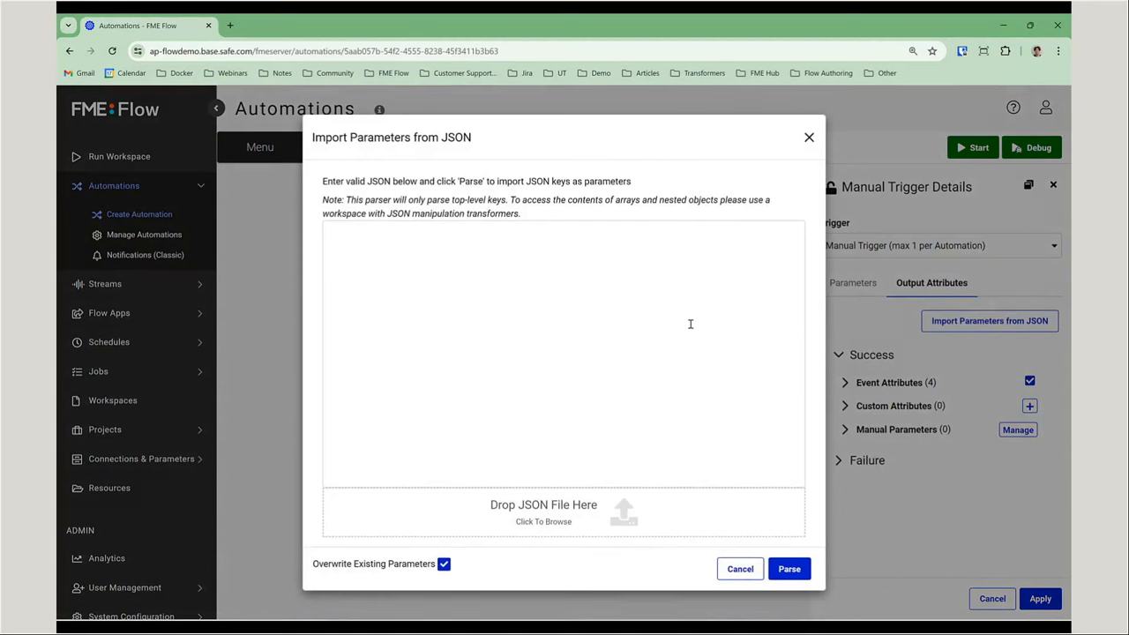
click(808, 139)
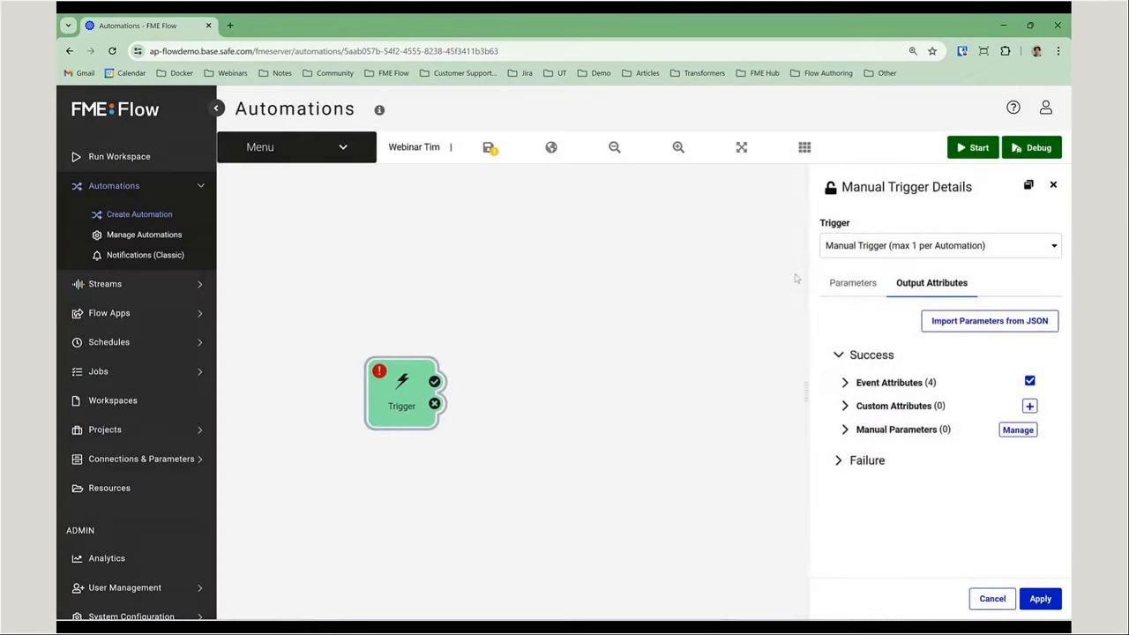
- Add a required text manual parameter named state with the prompt state to the manual trigger, and apply the trigger settings
click(1017, 430)
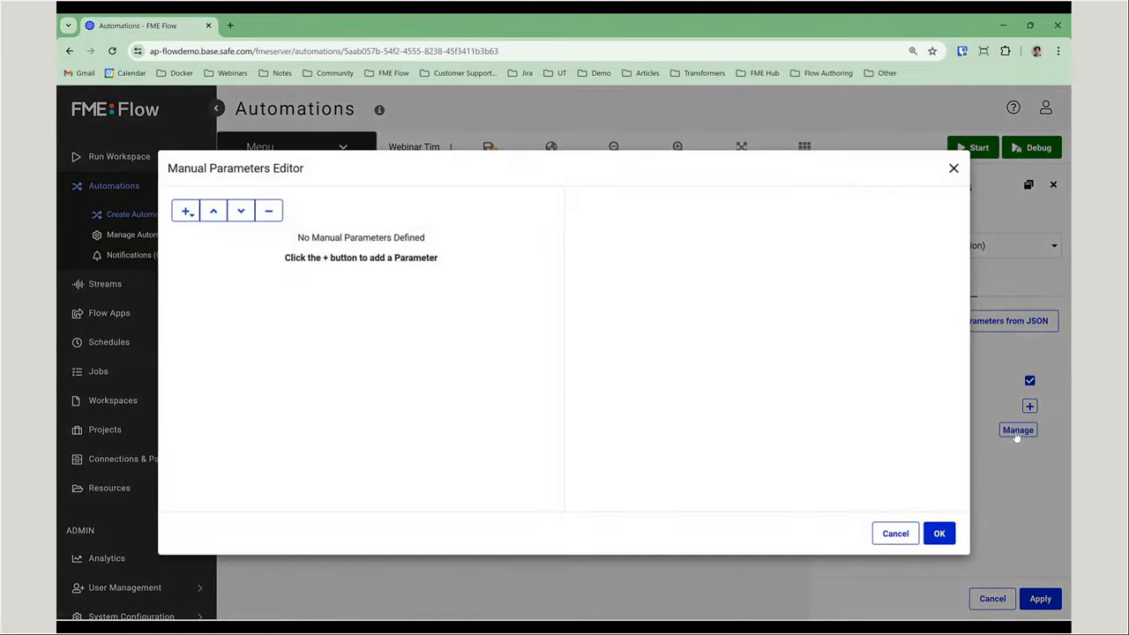
click(186, 213)
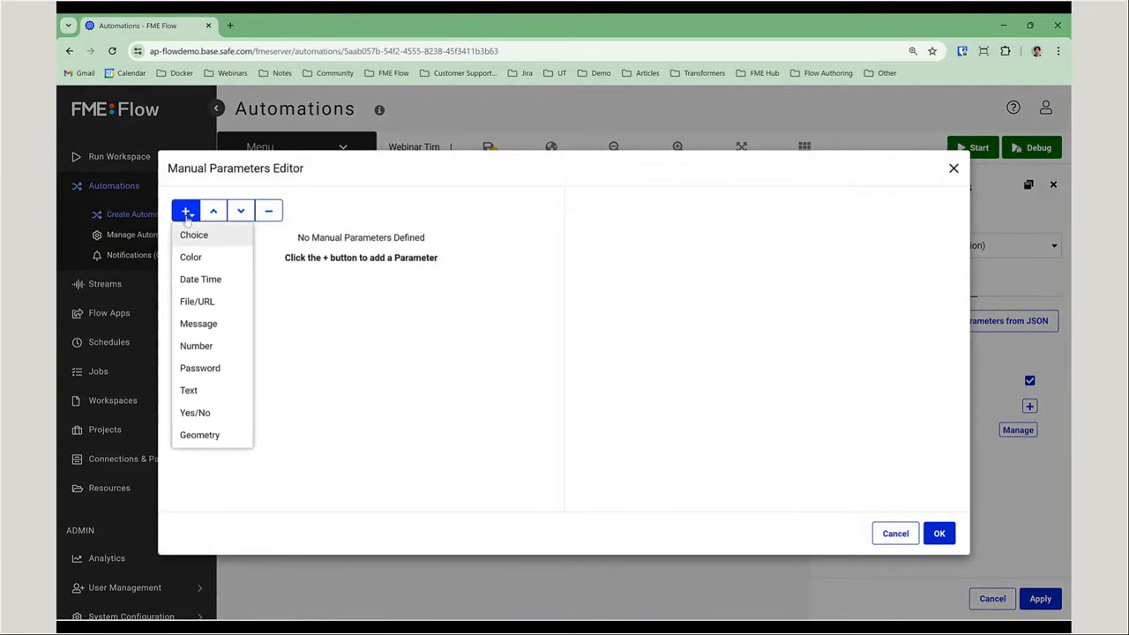
click(226, 399)
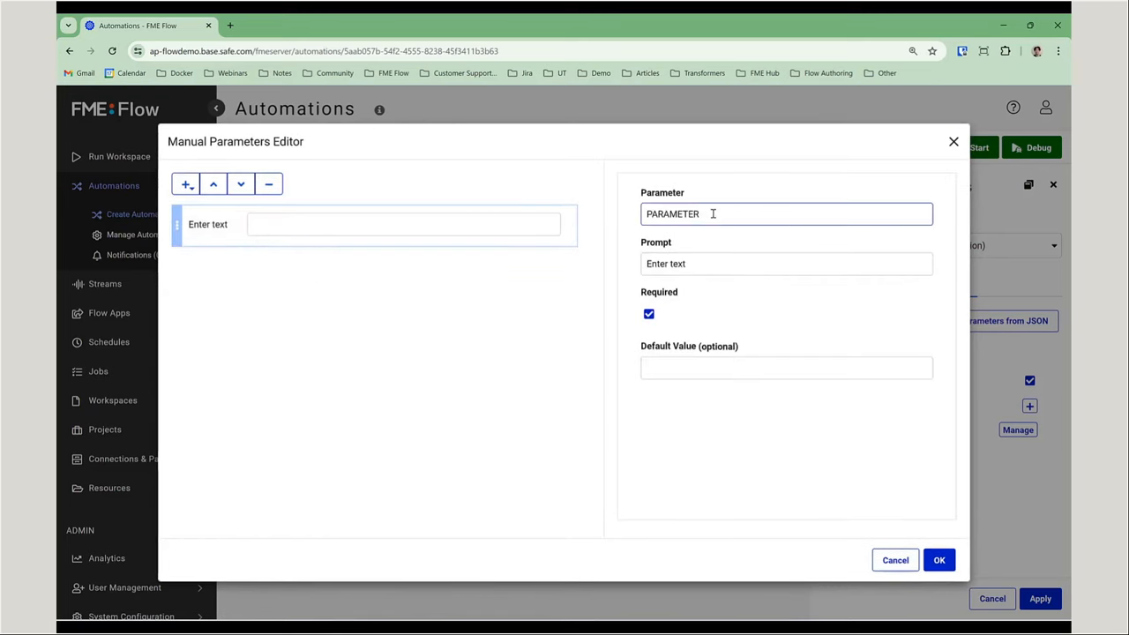
drag(713, 213, 621, 217)
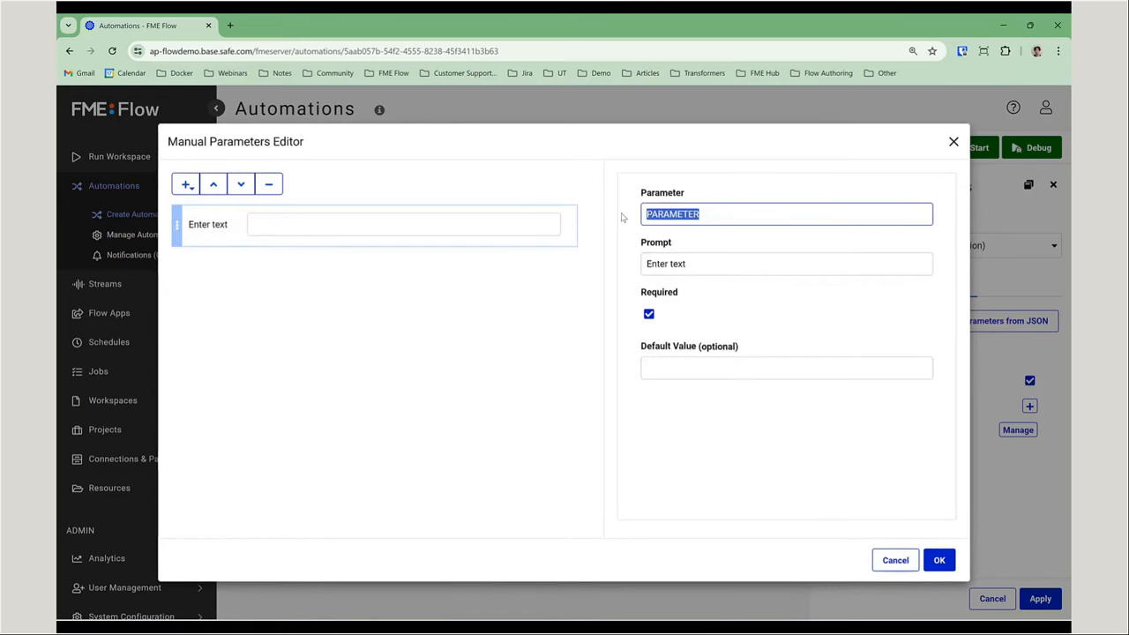
text(state)
drag(703, 267, 622, 271)
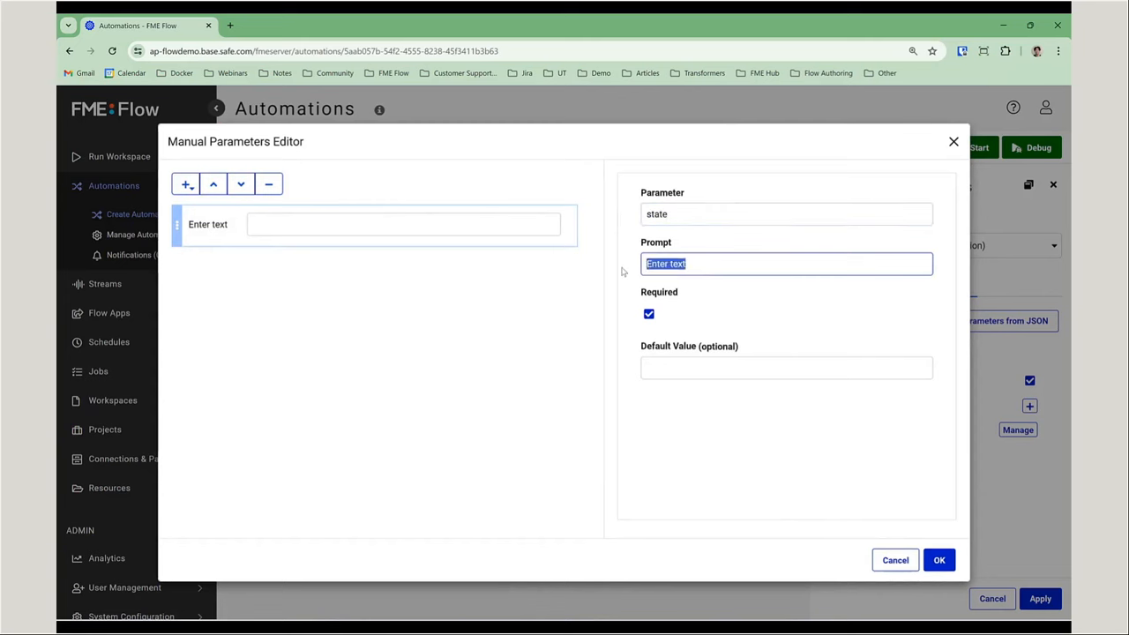
text(state)
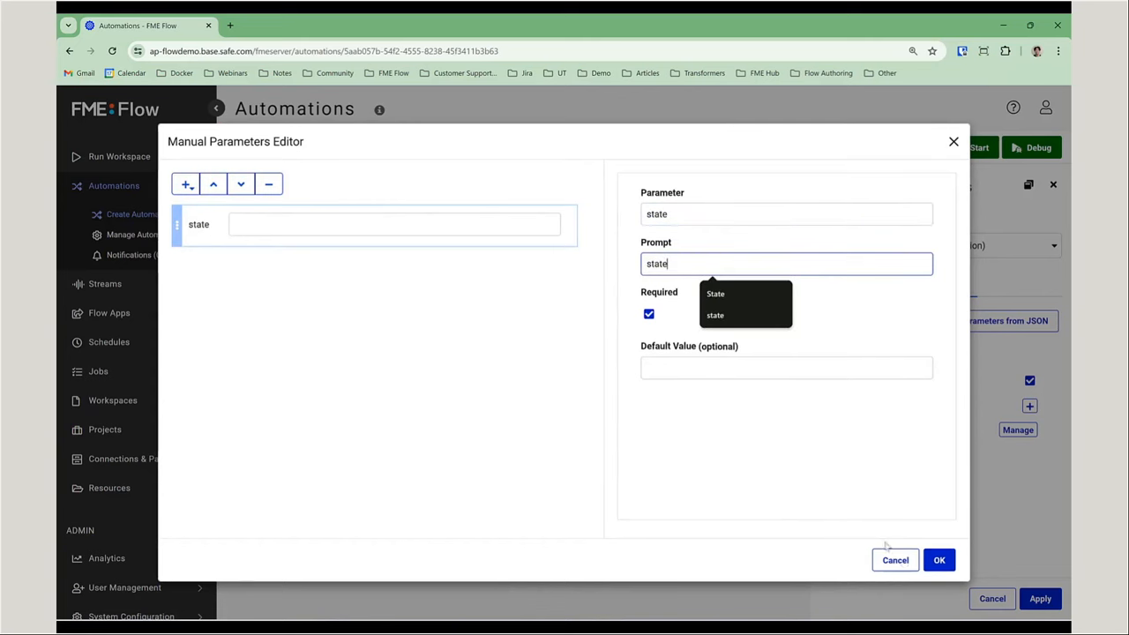
click(939, 560)
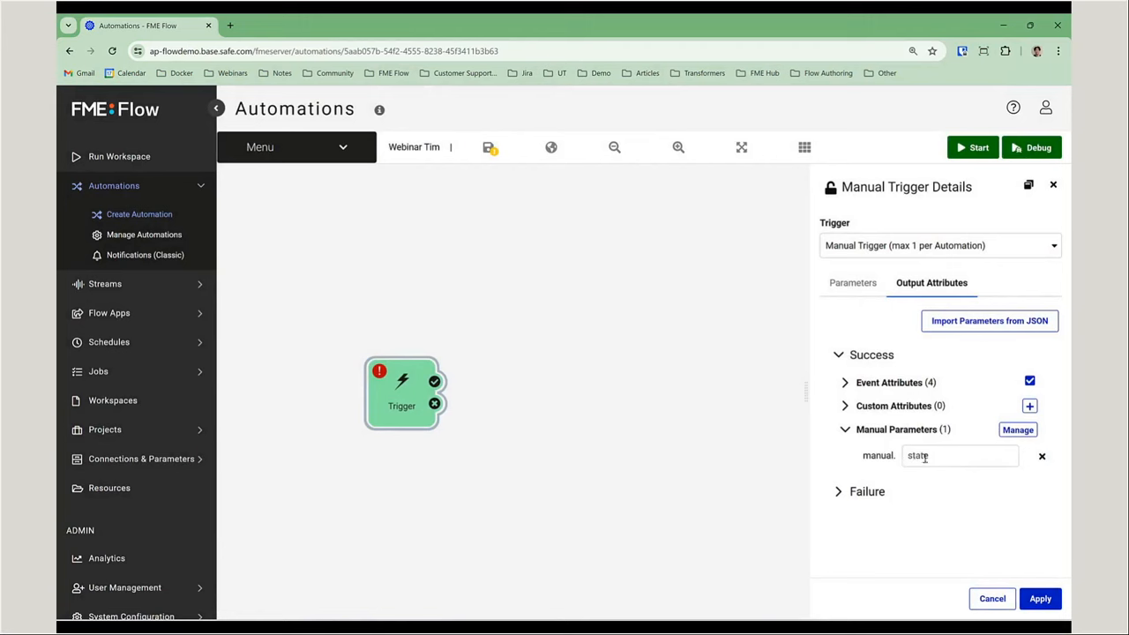
click(1037, 600)
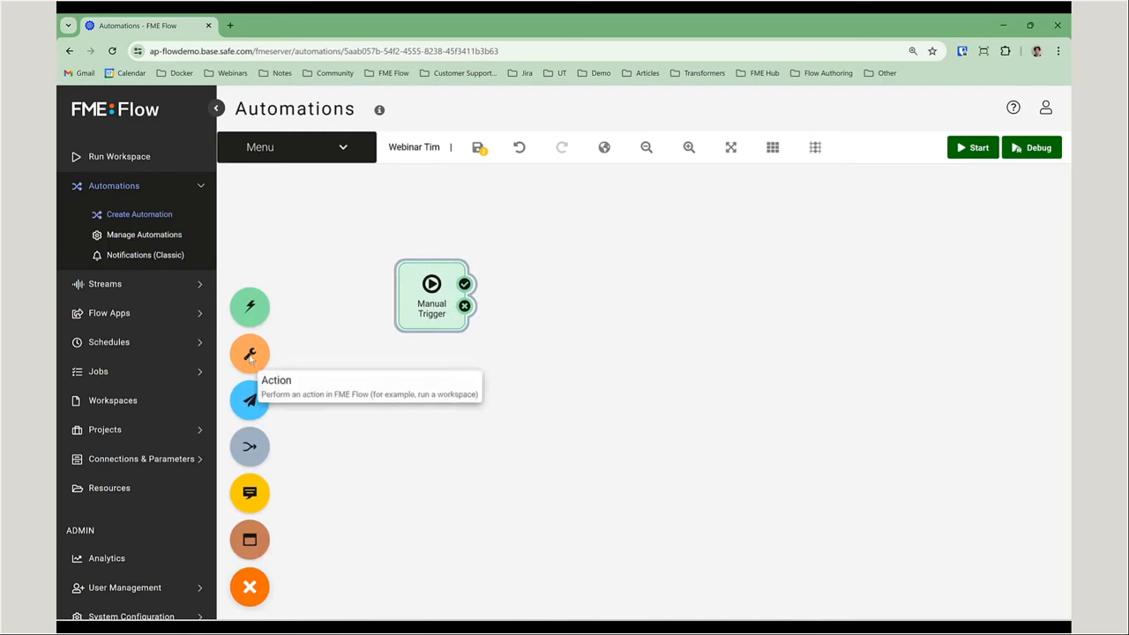
- Add an action connected to the manual trigger's success port and set it to run ProcessState.fmw from the Webinar - June 19 repository
drag(256, 357, 539, 281)
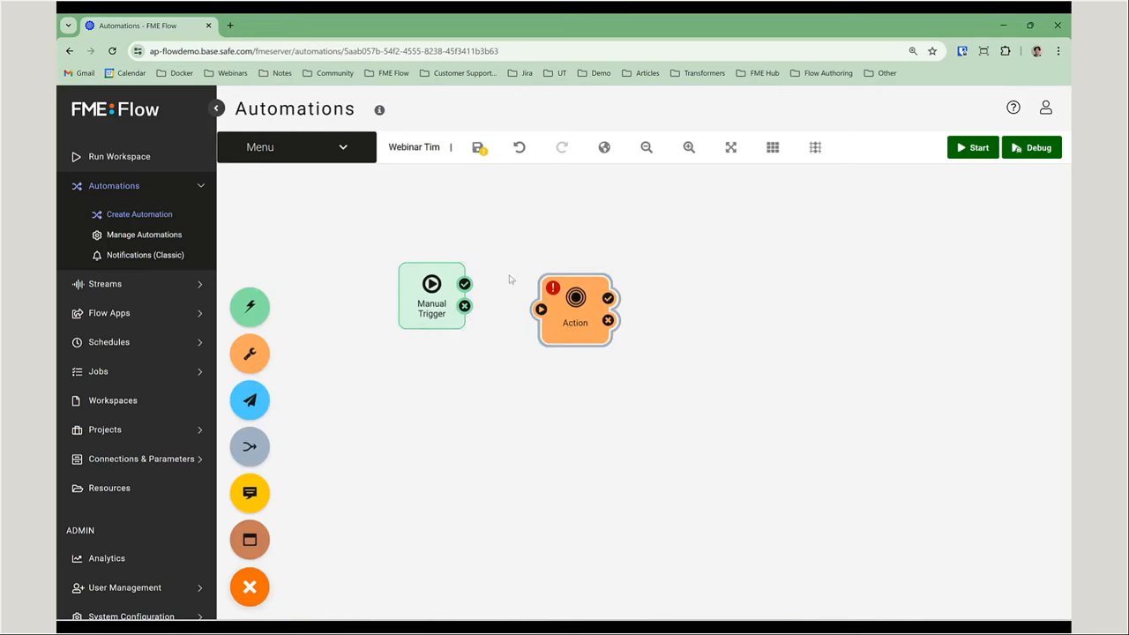
mouse_move(462, 283)
mouse_down()
mouse_move(533, 313)
mouse_move(584, 296)
mouse_up()
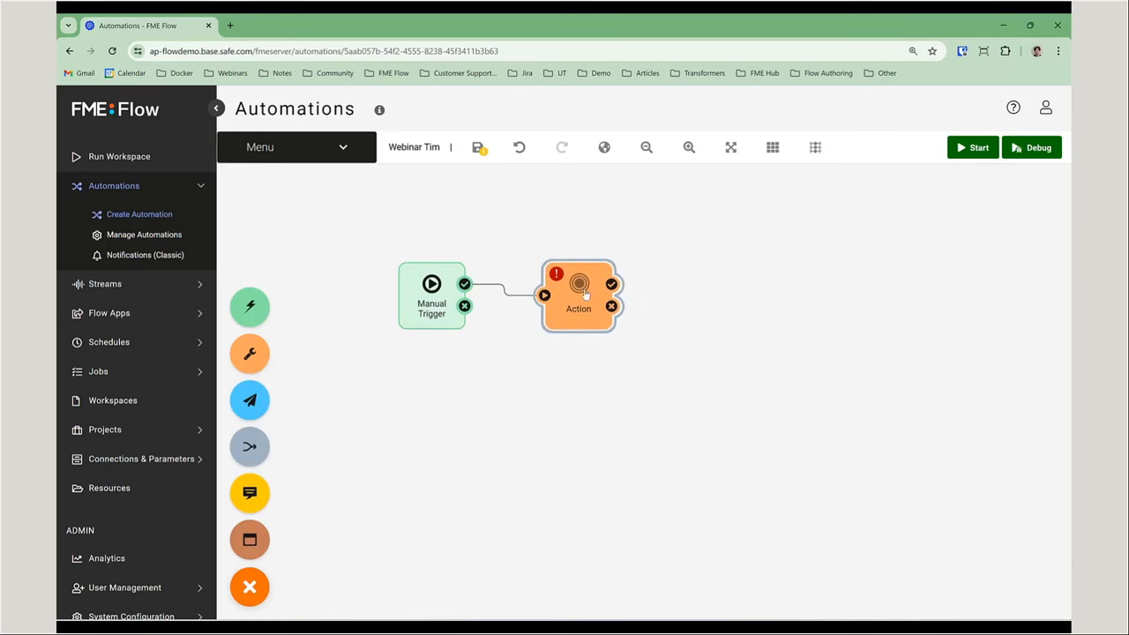
double_click(582, 296)
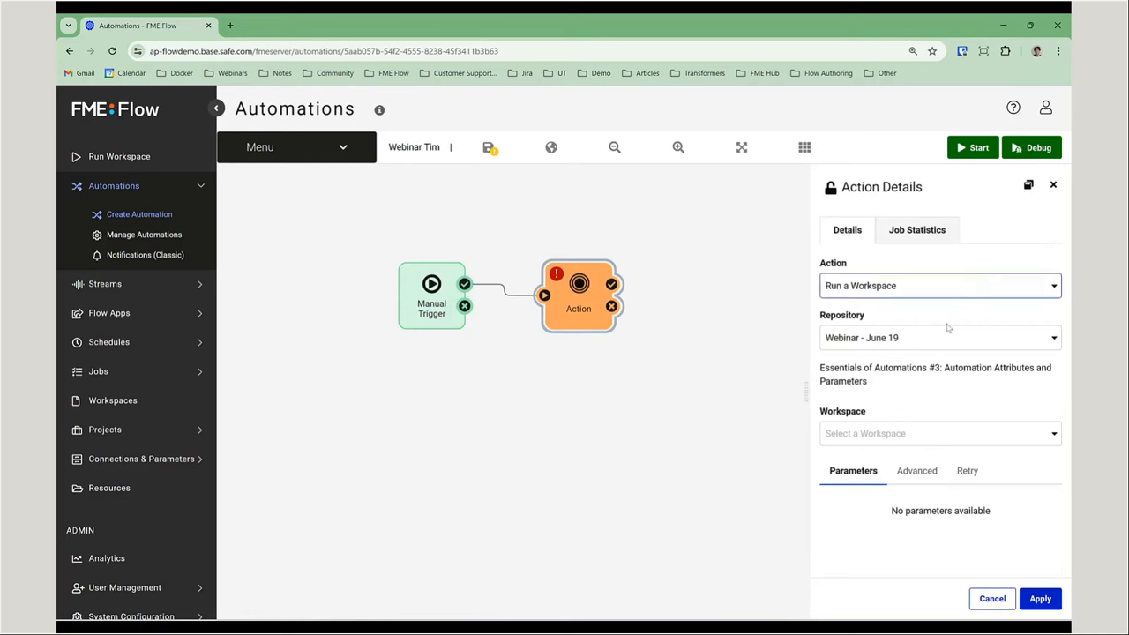
click(922, 433)
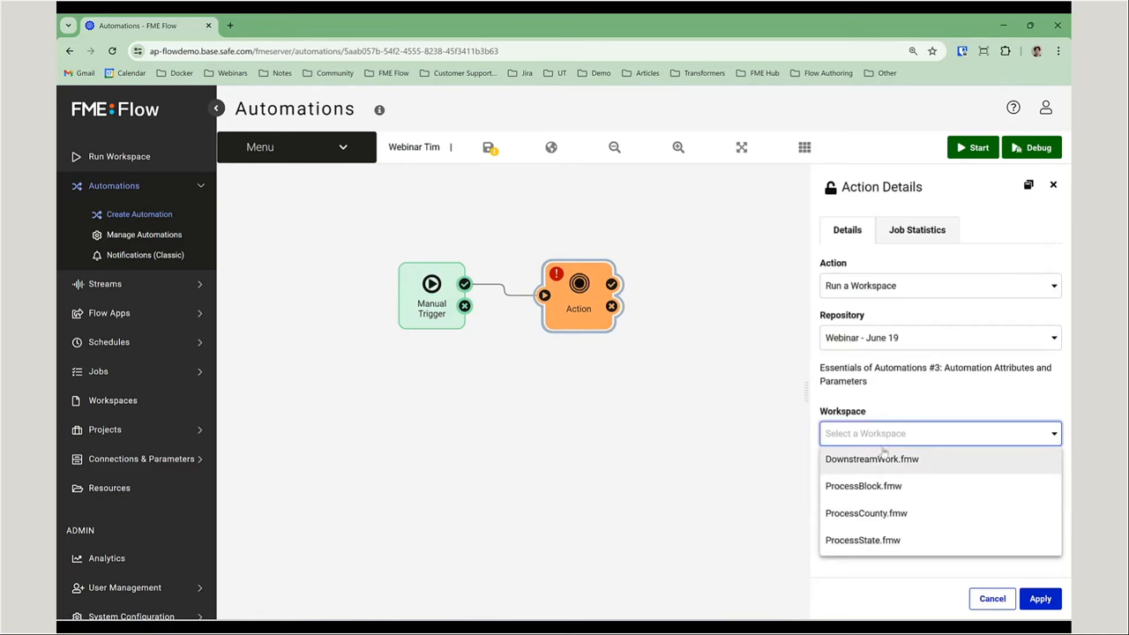
click(895, 539)
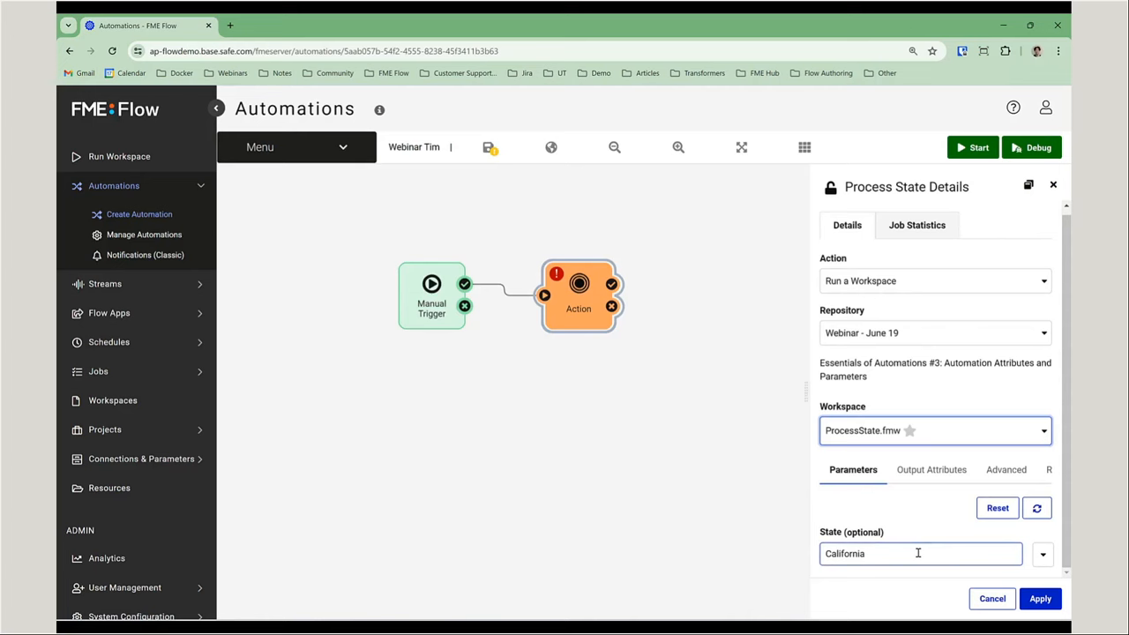
- Link the ProcessState.fmw action's State parameter to the manual.state attribute and apply the action settings
click(1041, 555)
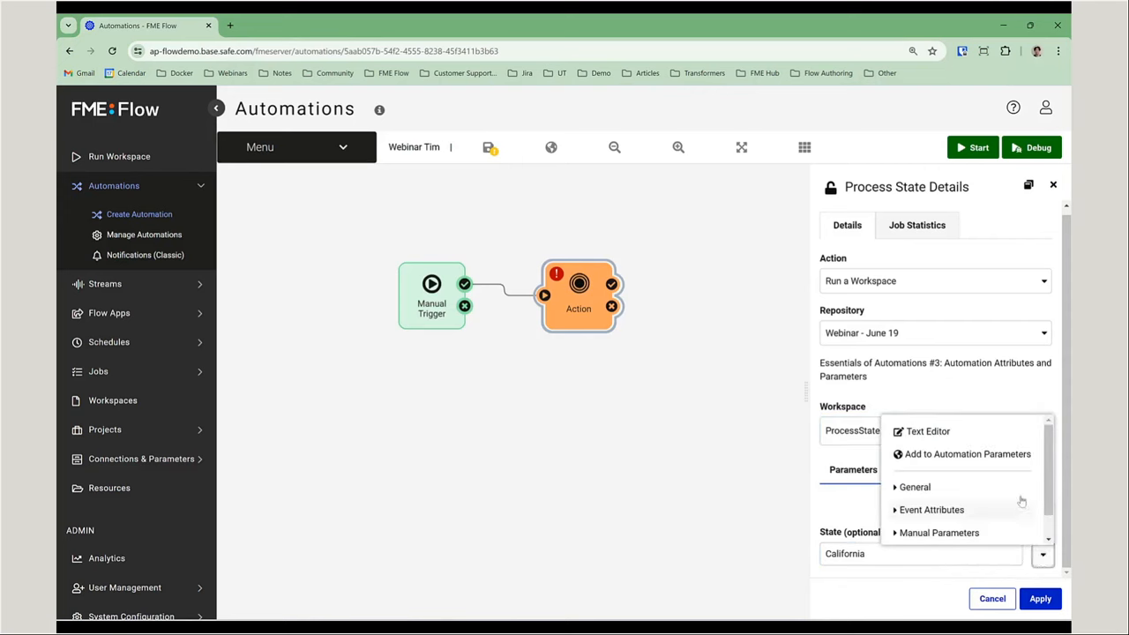
scroll(995, 486, down, 1)
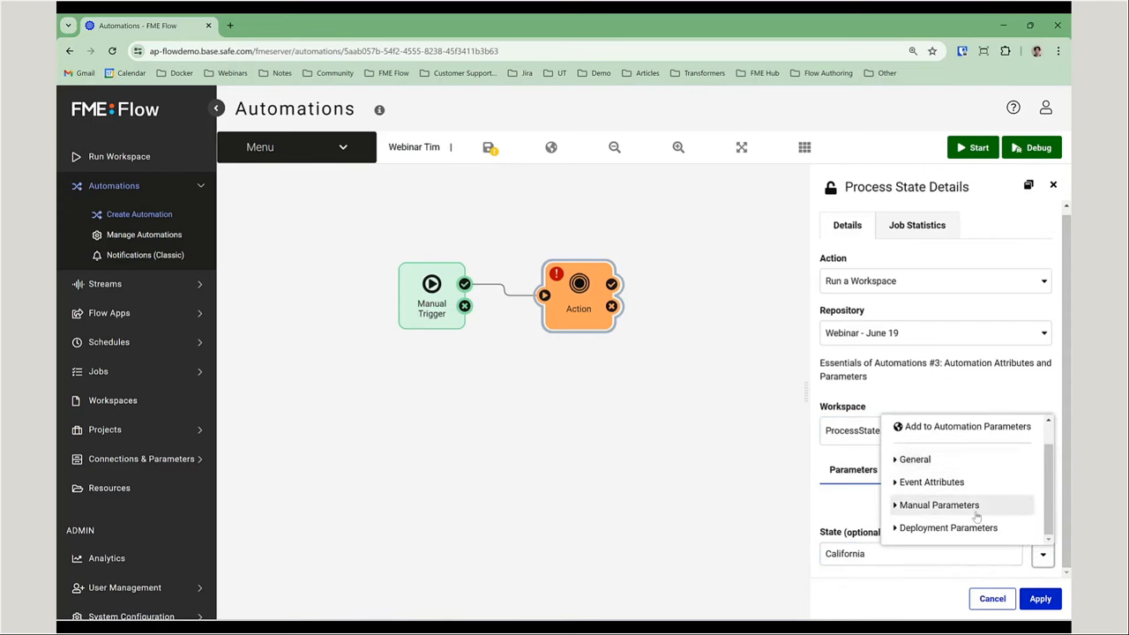
click(975, 510)
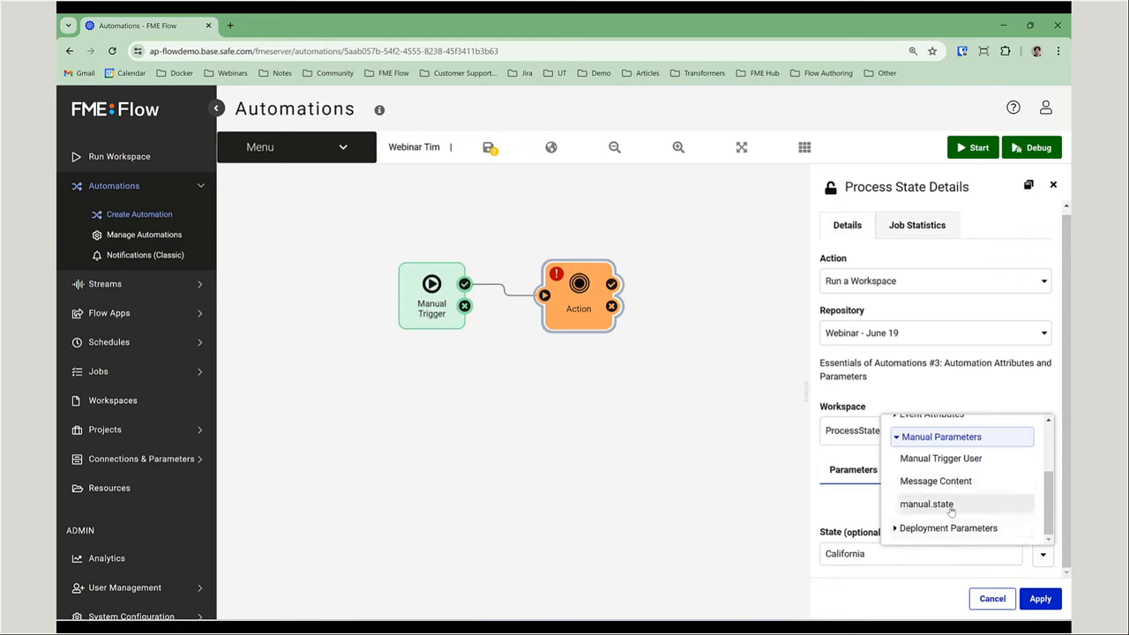
click(950, 506)
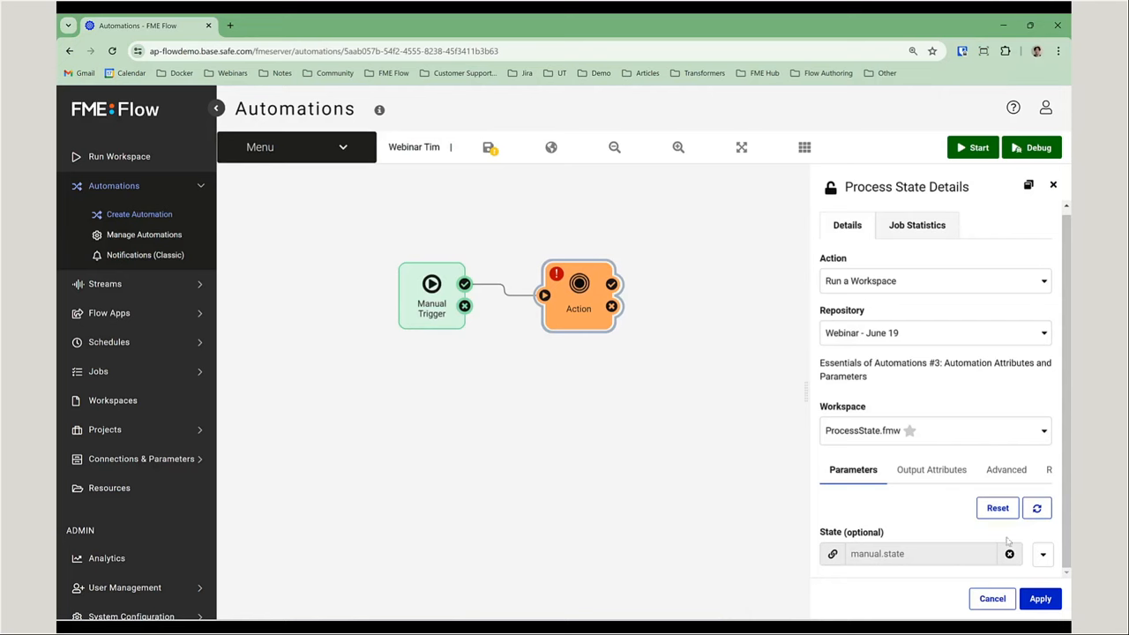
click(1039, 600)
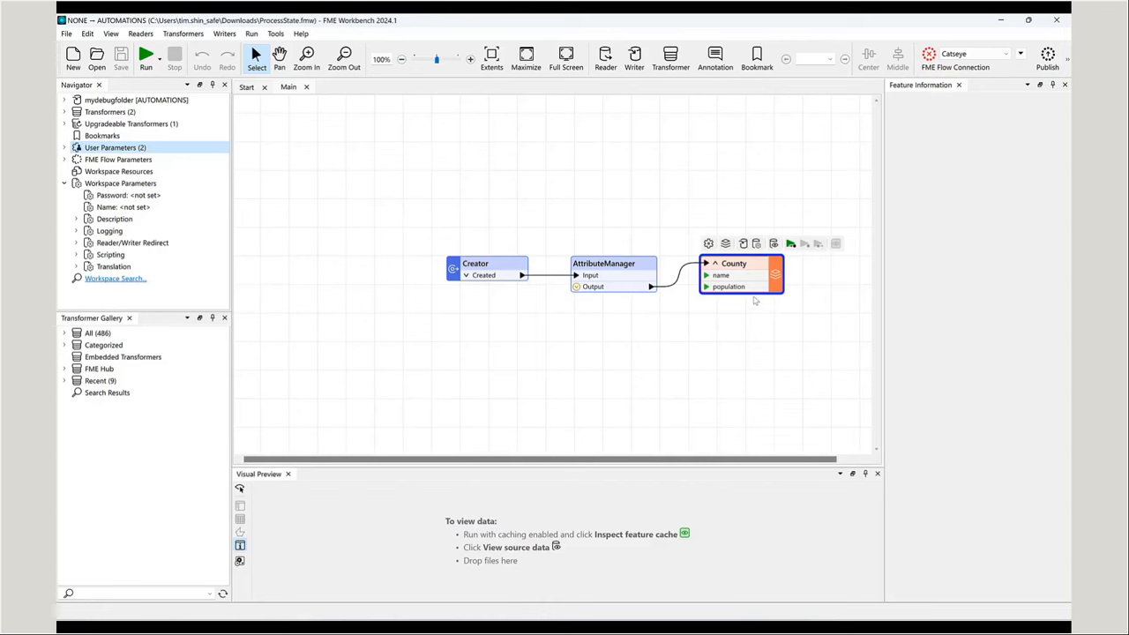
- Examine the County writer's feature type and the user parameters of ProcessState.fmw in FME Workbench, and return to FME Flow
double_click(737, 274)
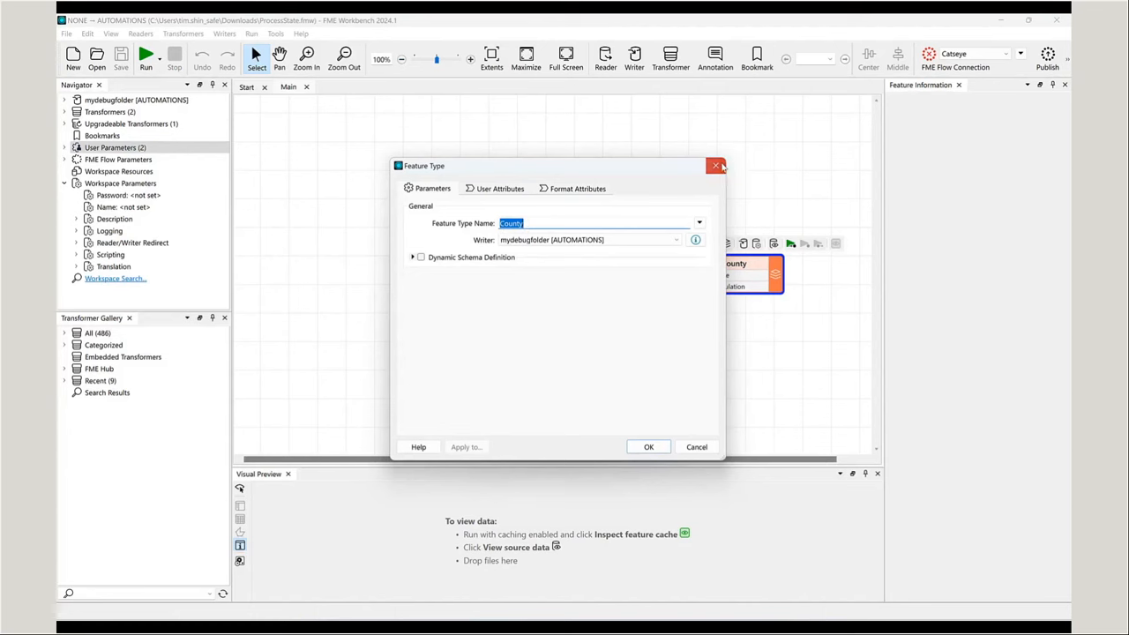
click(715, 166)
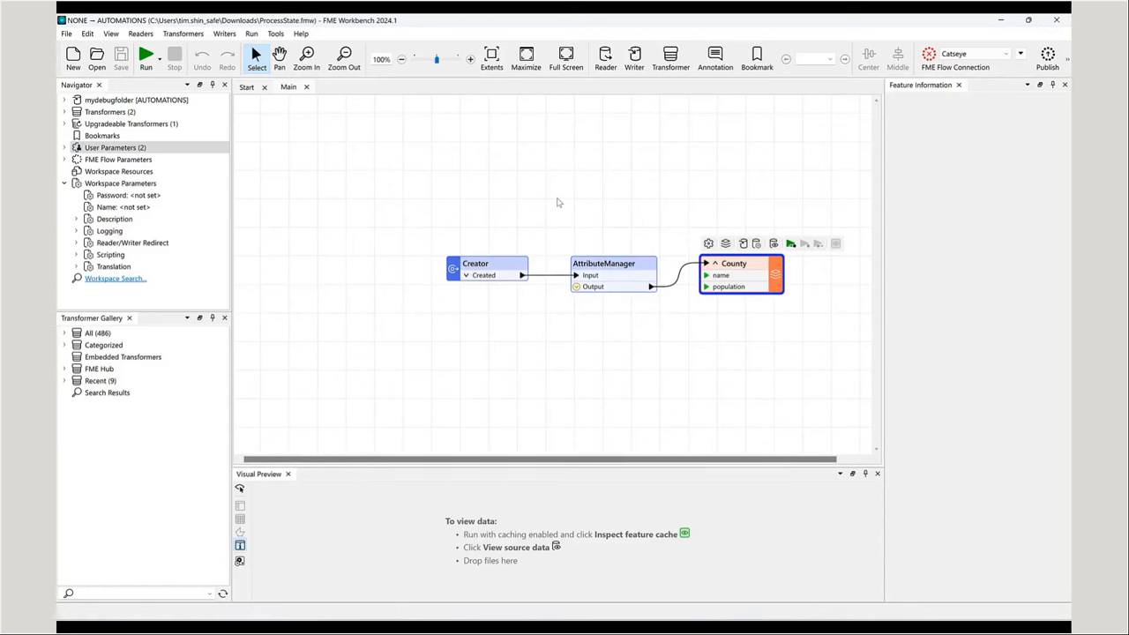
right_click(186, 148)
click(228, 156)
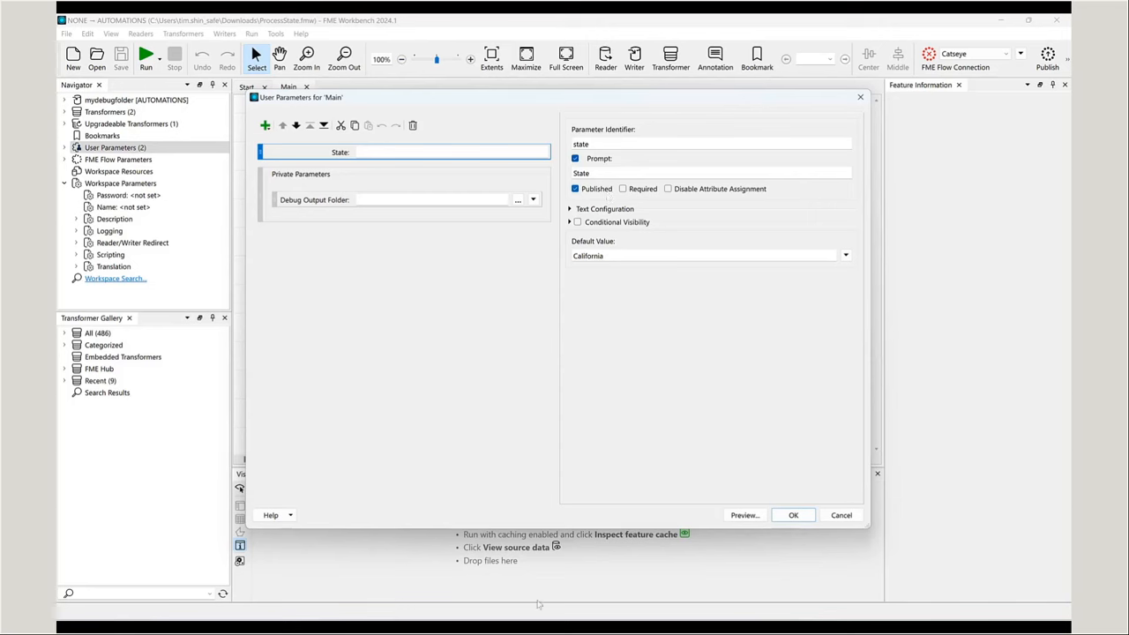
click(458, 627)
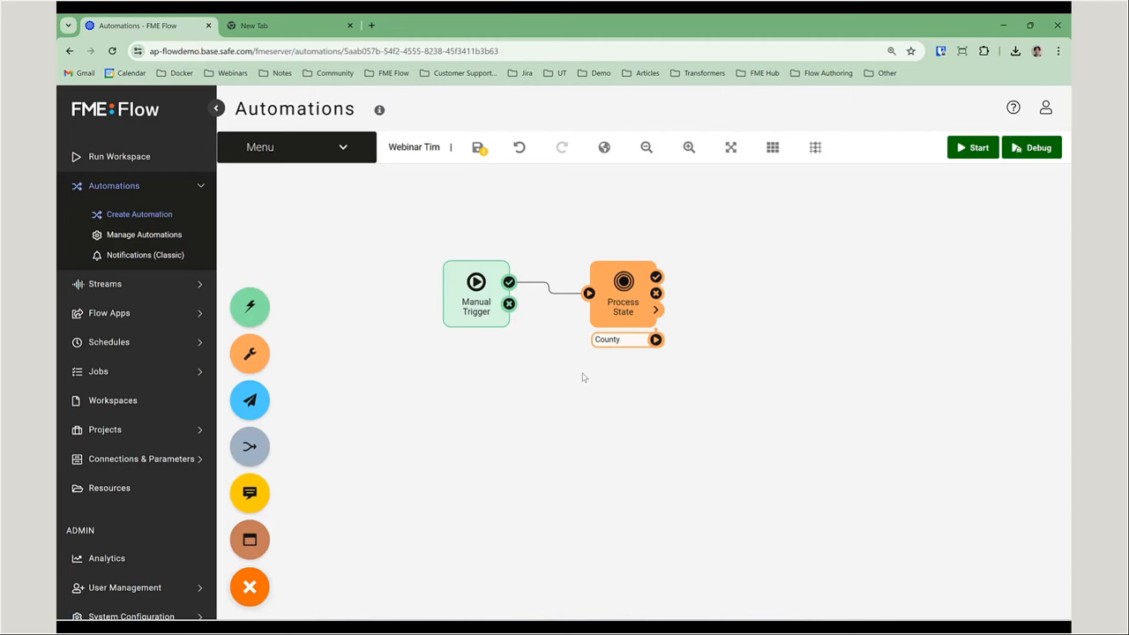
- Add an action connected to Process State's County output and set it to run ProcessCounty.fmw
drag(249, 352, 725, 272)
drag(655, 340, 721, 296)
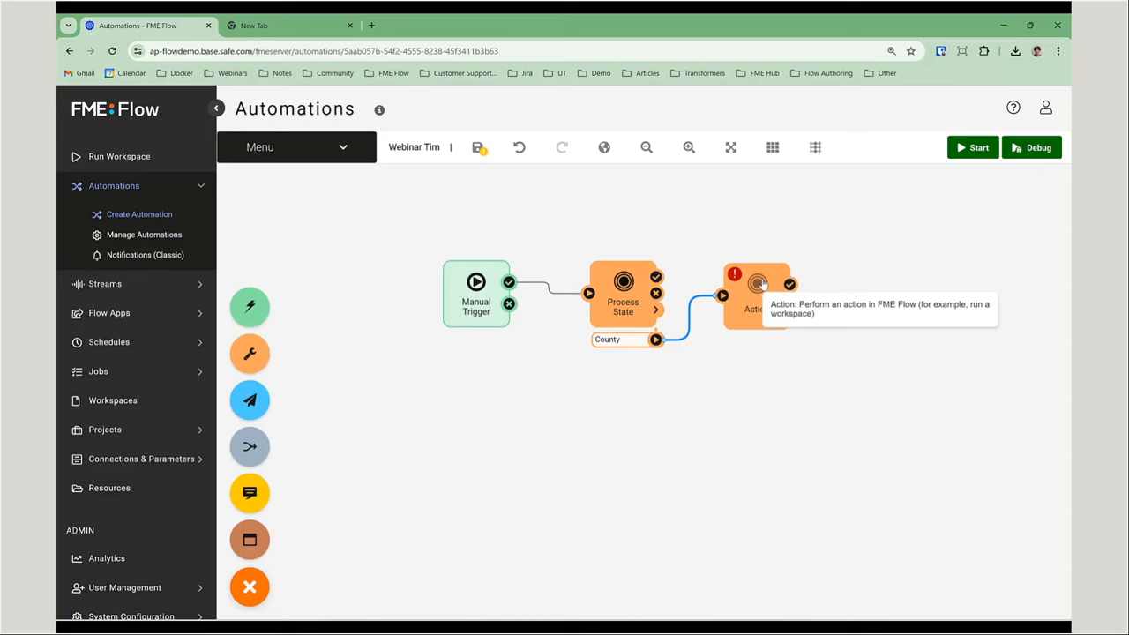
click(760, 284)
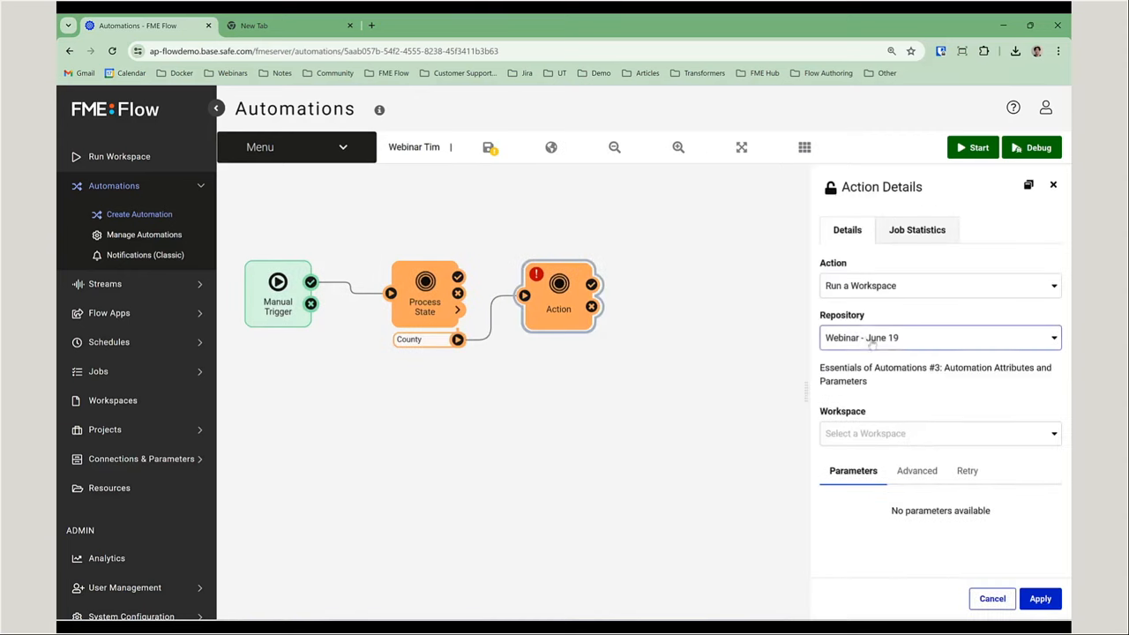
click(925, 434)
click(844, 515)
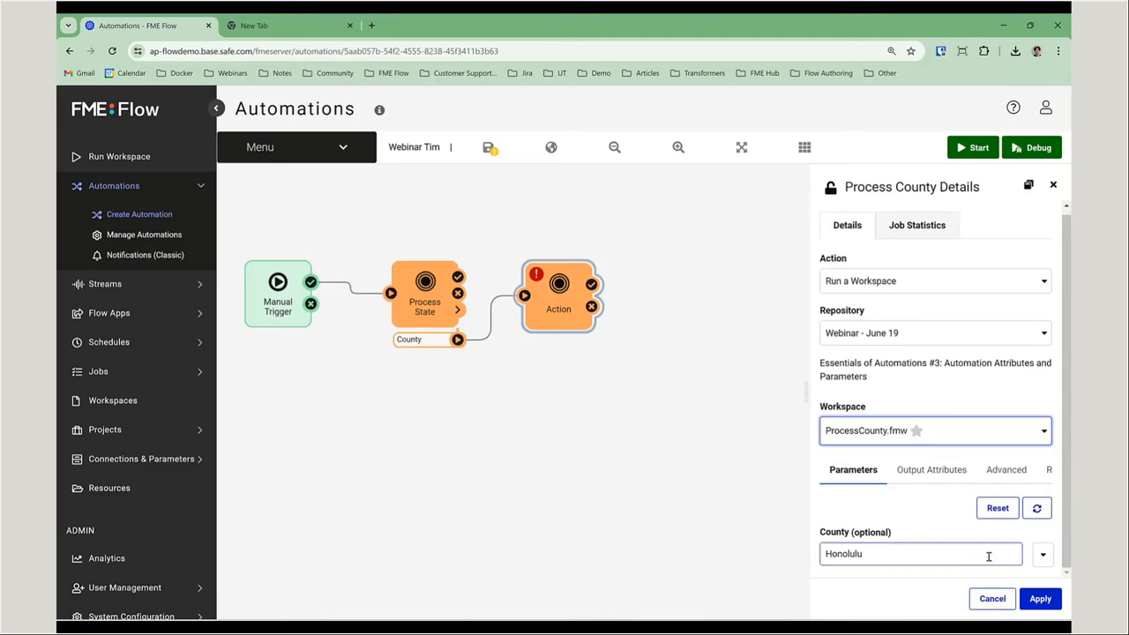
- Link the ProcessCounty.fmw action's County parameter to the name attribute from the upstream County output and apply the settings
click(1043, 558)
scroll(959, 499, down, 1)
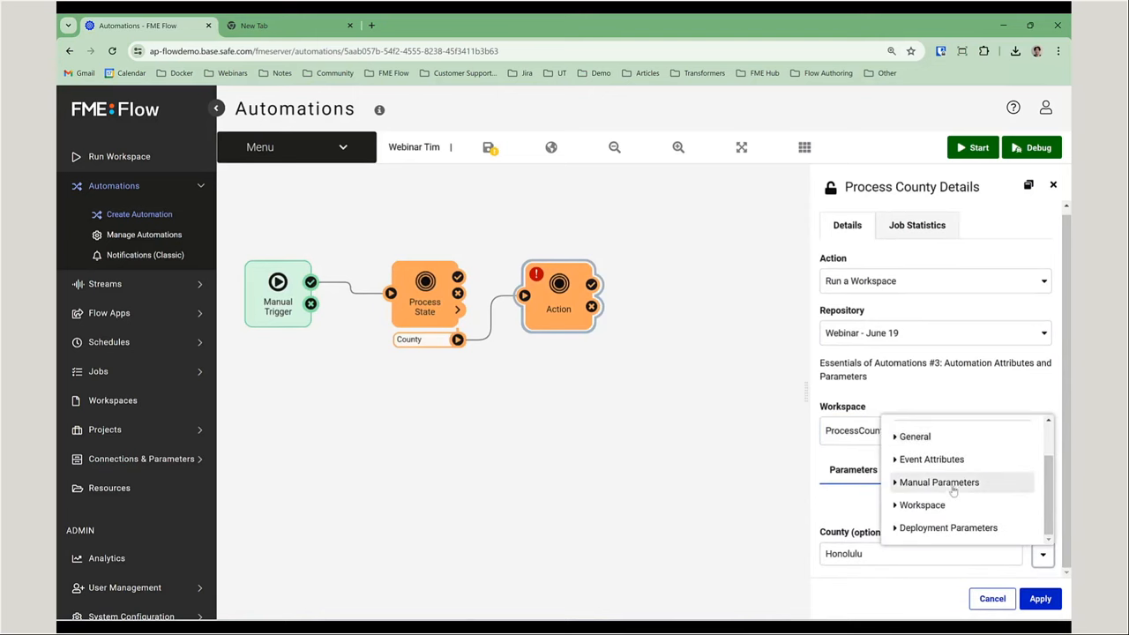
click(948, 504)
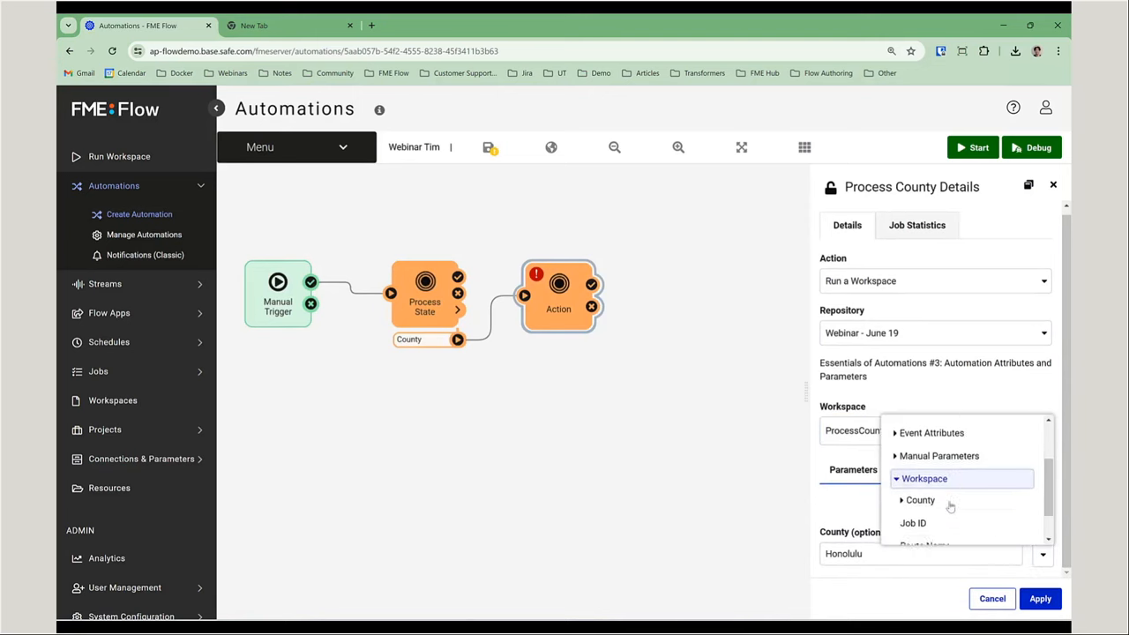
click(933, 457)
click(935, 443)
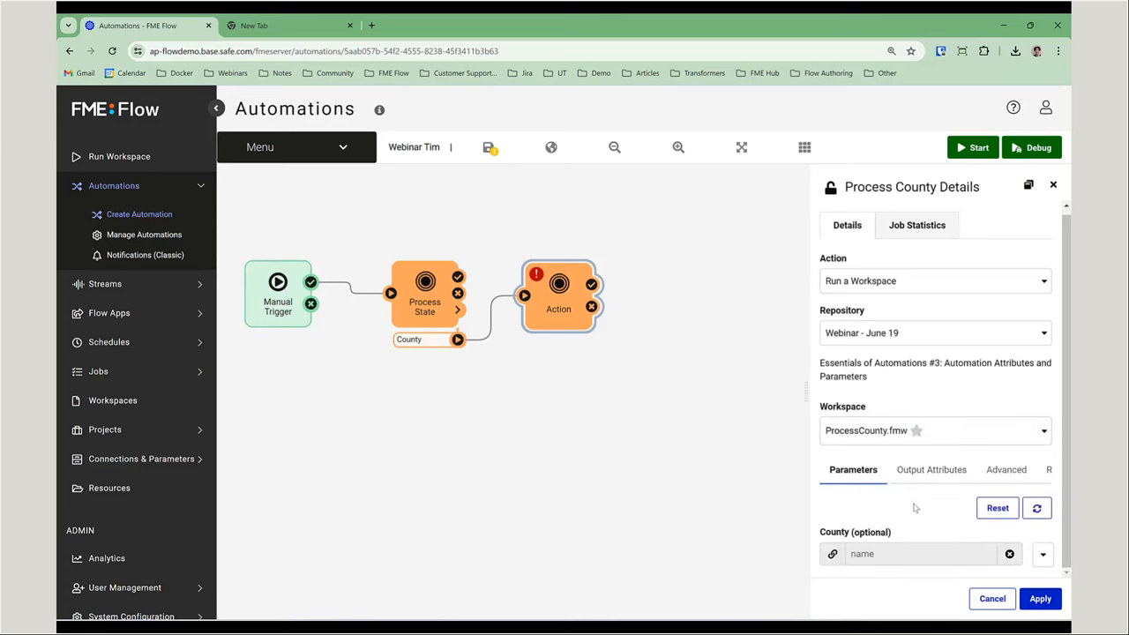
click(1039, 598)
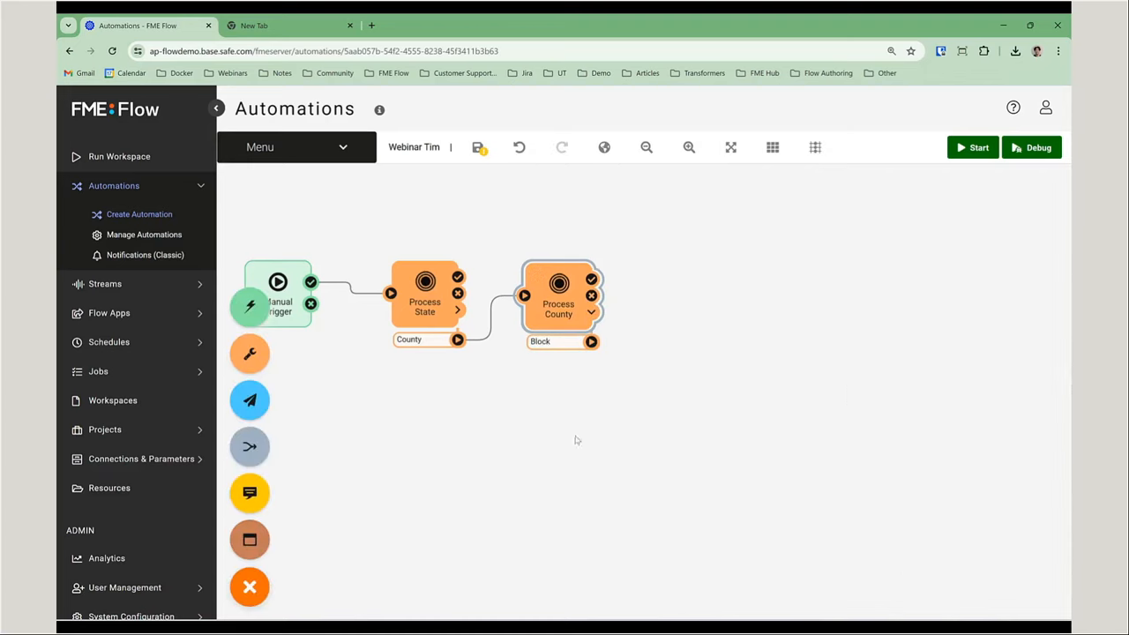
- Add an action connected to Process County's Block output and set it to run ProcessBlock.fmw
drag(249, 353, 721, 306)
drag(641, 350, 710, 311)
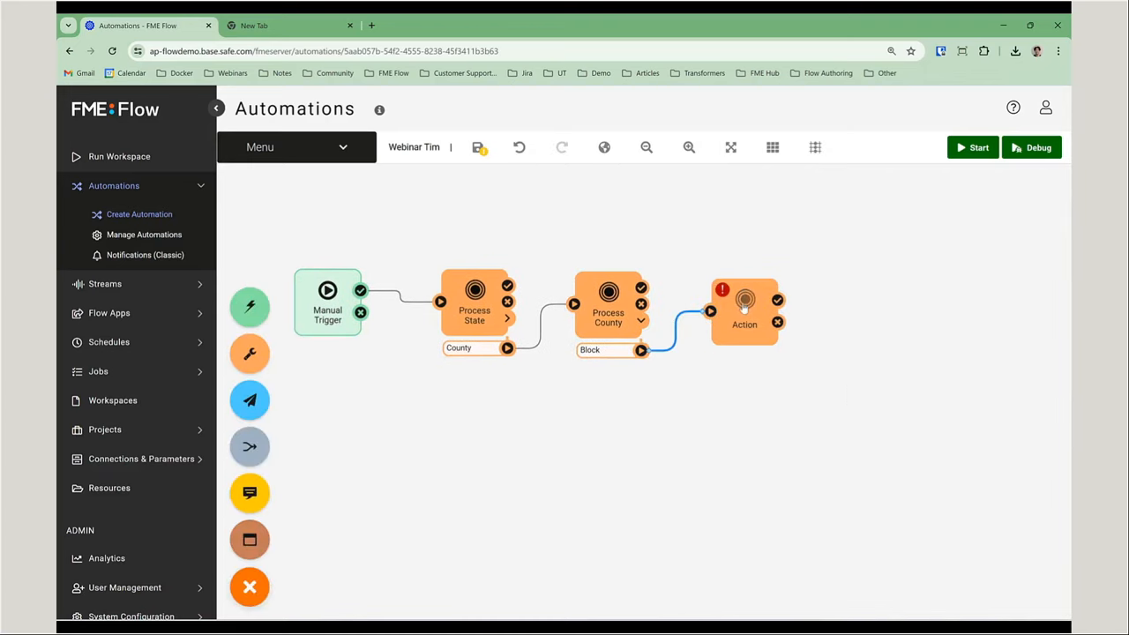
click(764, 316)
click(942, 430)
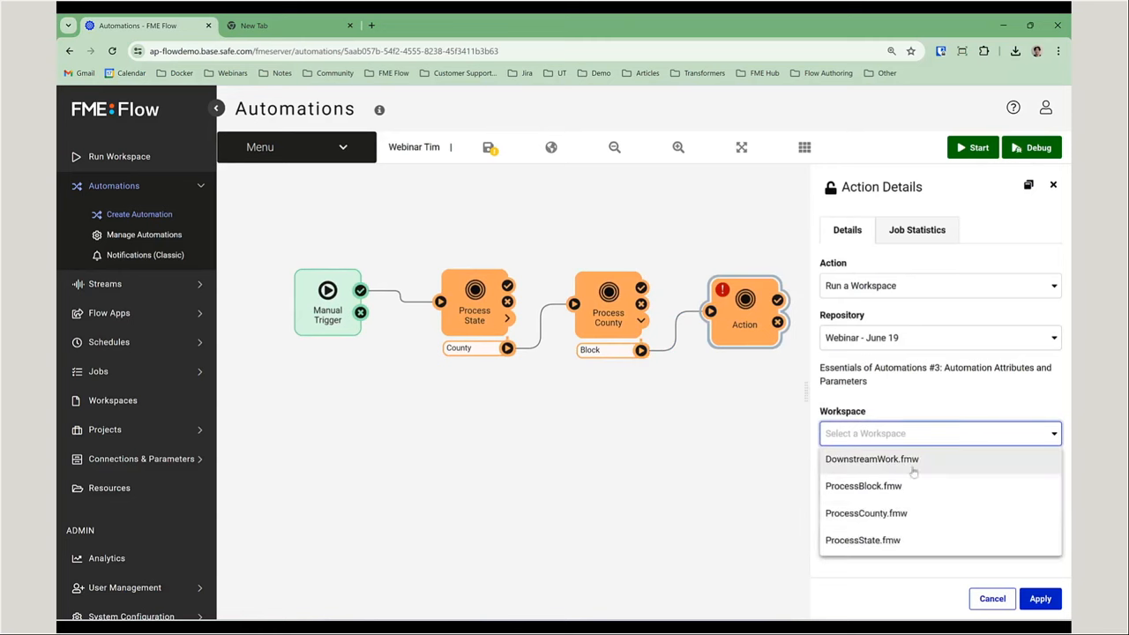
click(882, 485)
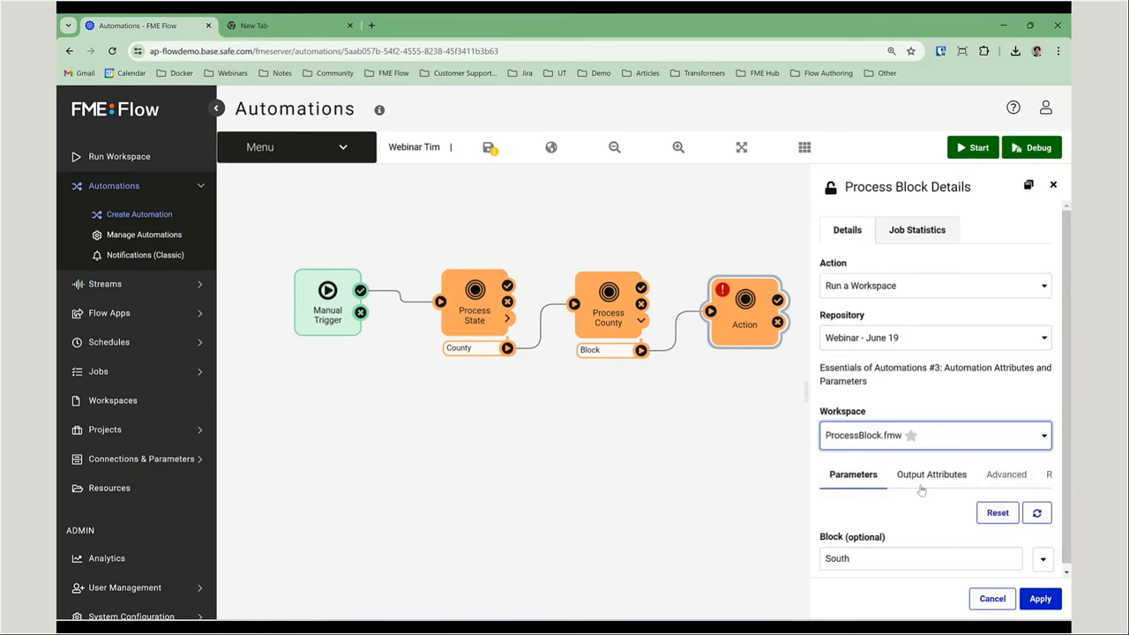
- Link the ProcessBlock.fmw action's Block parameter to the name attribute from the upstream Block output and apply the settings
click(1043, 559)
scroll(986, 505, down, 2)
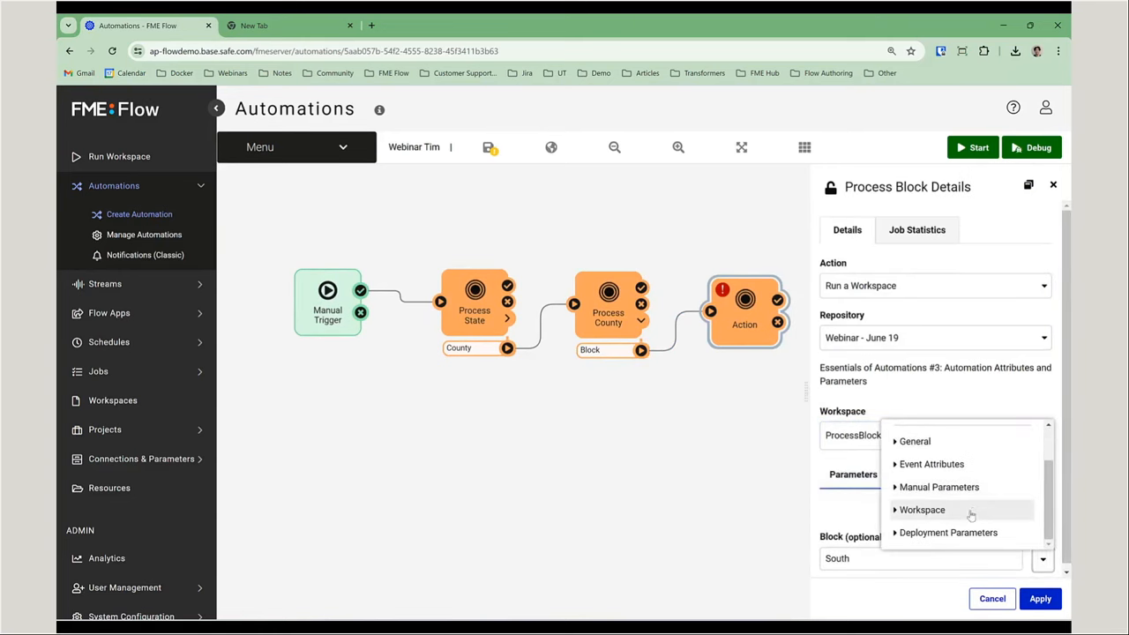
click(978, 512)
click(952, 450)
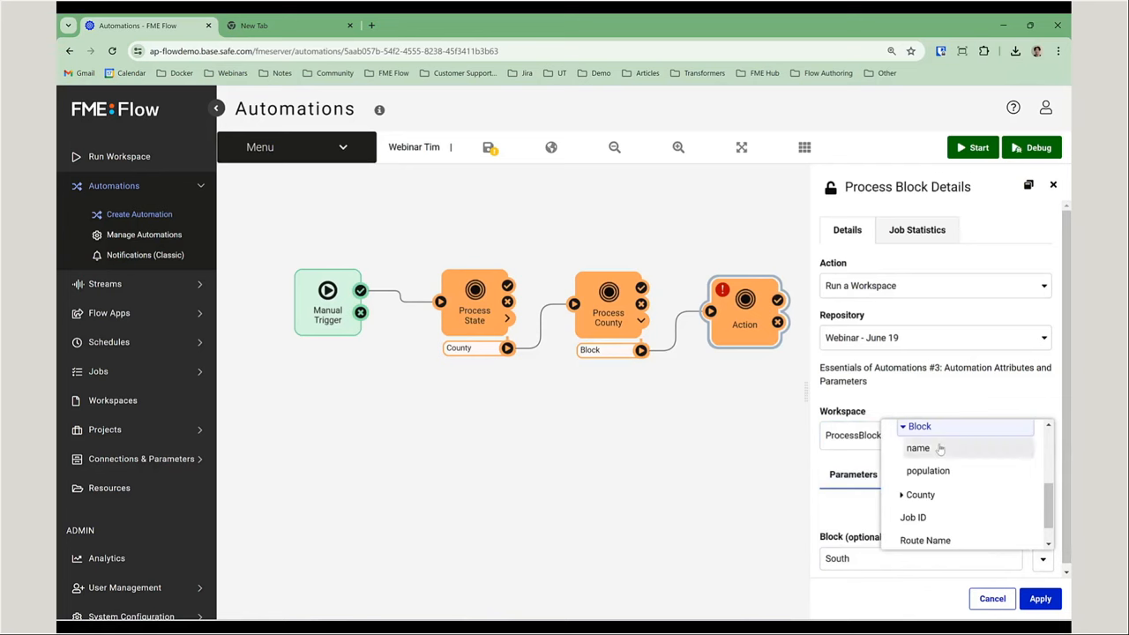
click(937, 446)
click(1037, 599)
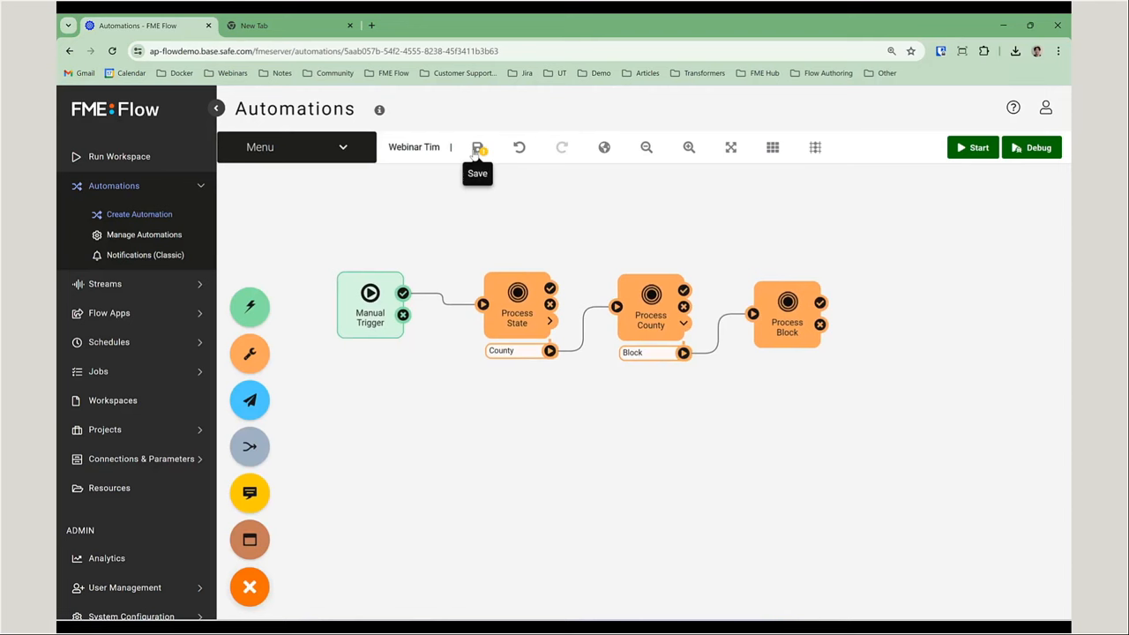
- Save and start the Webinar Tim automation, and trigger it with the state parameter set to Hawaii
click(476, 150)
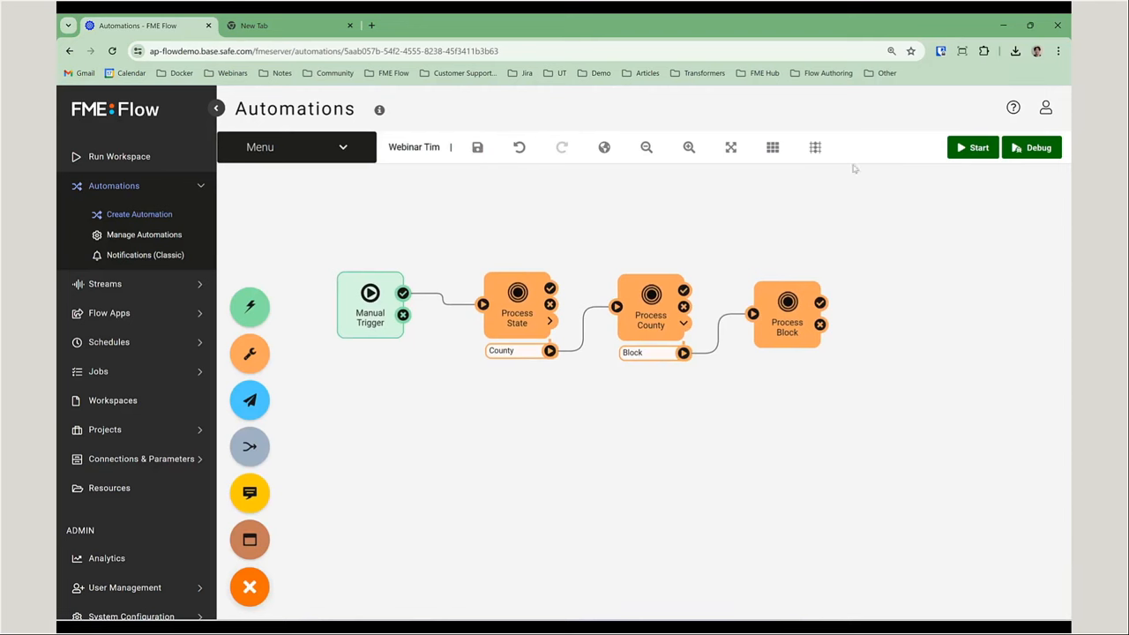
click(974, 149)
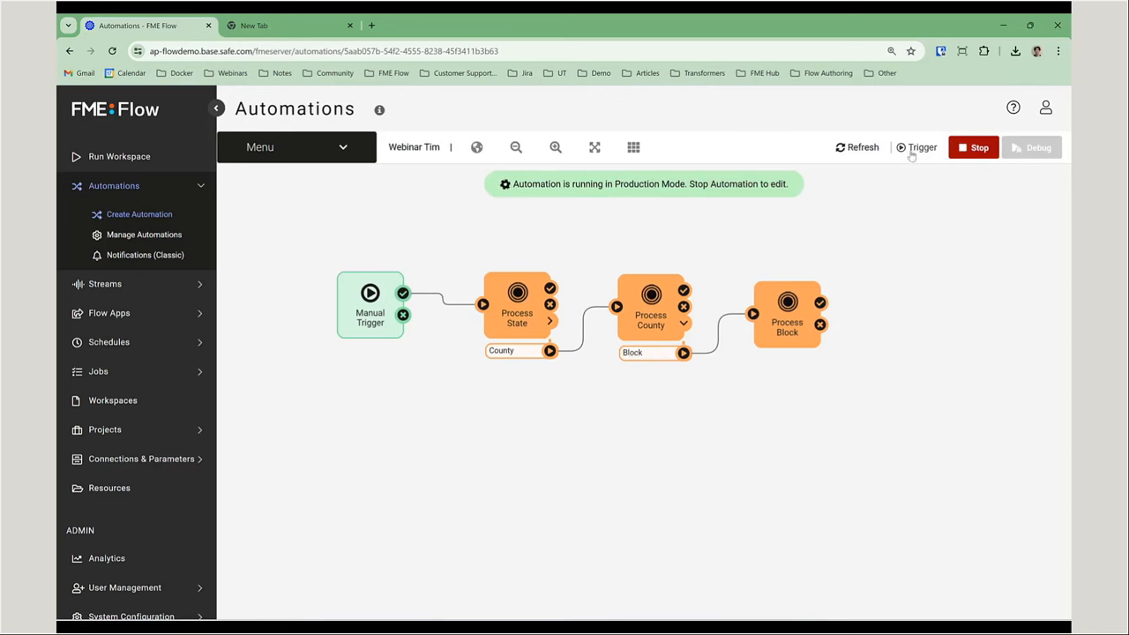
click(916, 148)
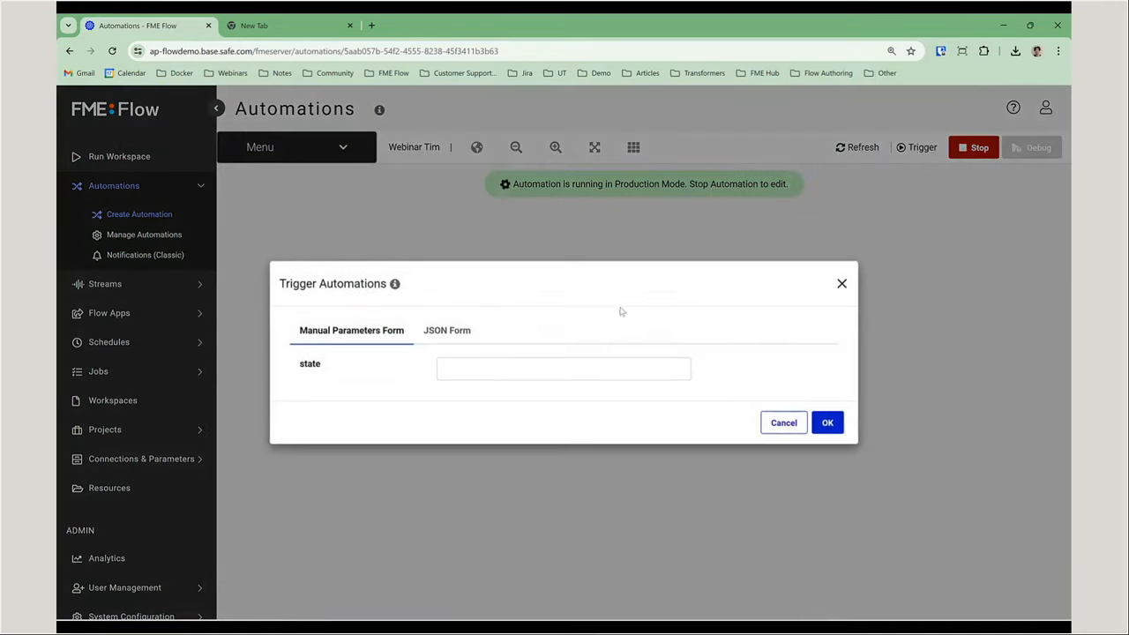
click(540, 365)
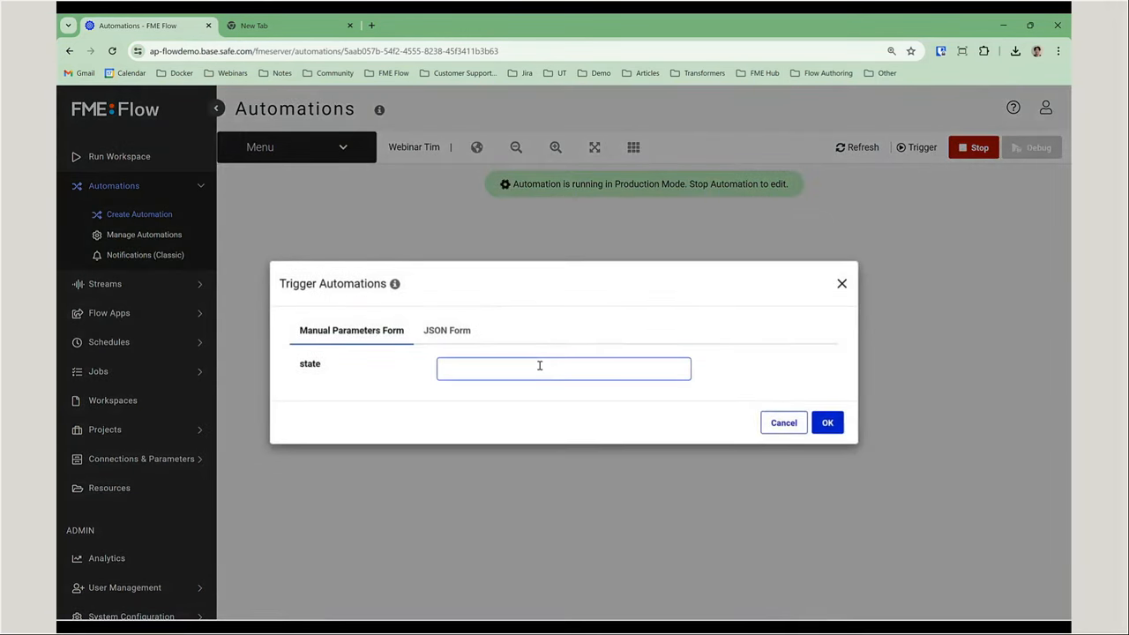
click(540, 366)
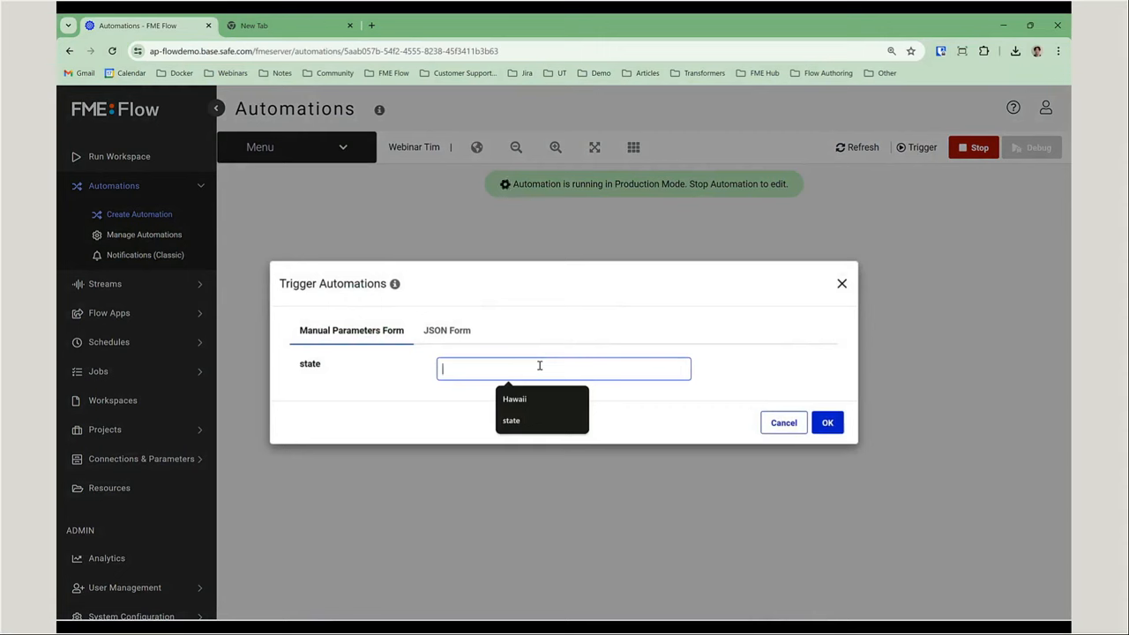
text(Hwa)
key(BackSpace)
key(BackSpace)
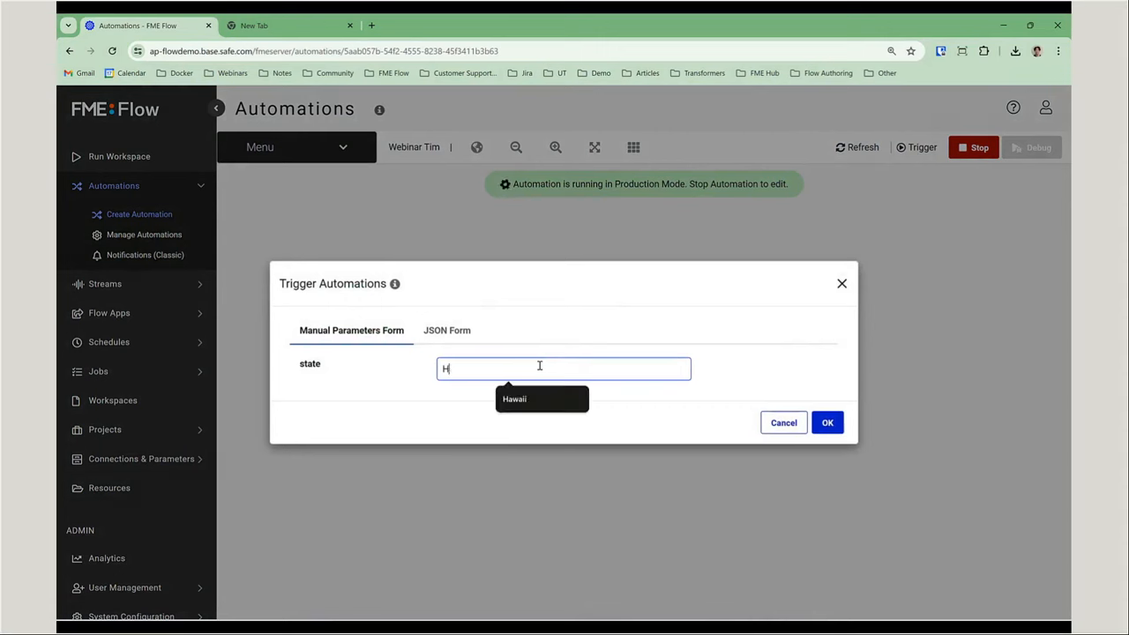
text(awaii)
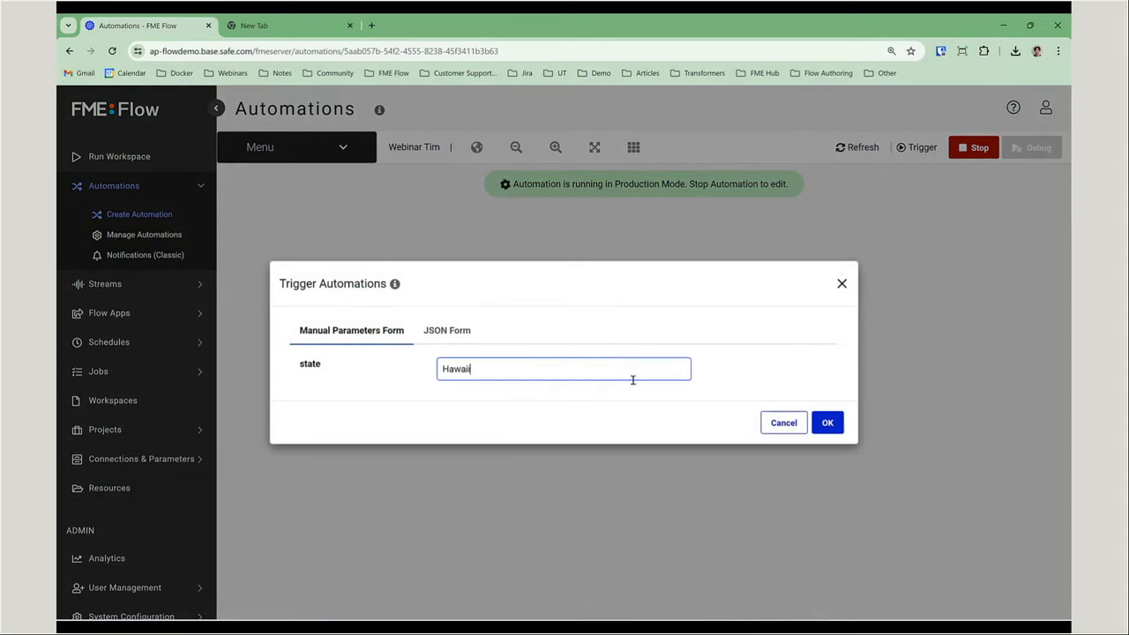
click(825, 423)
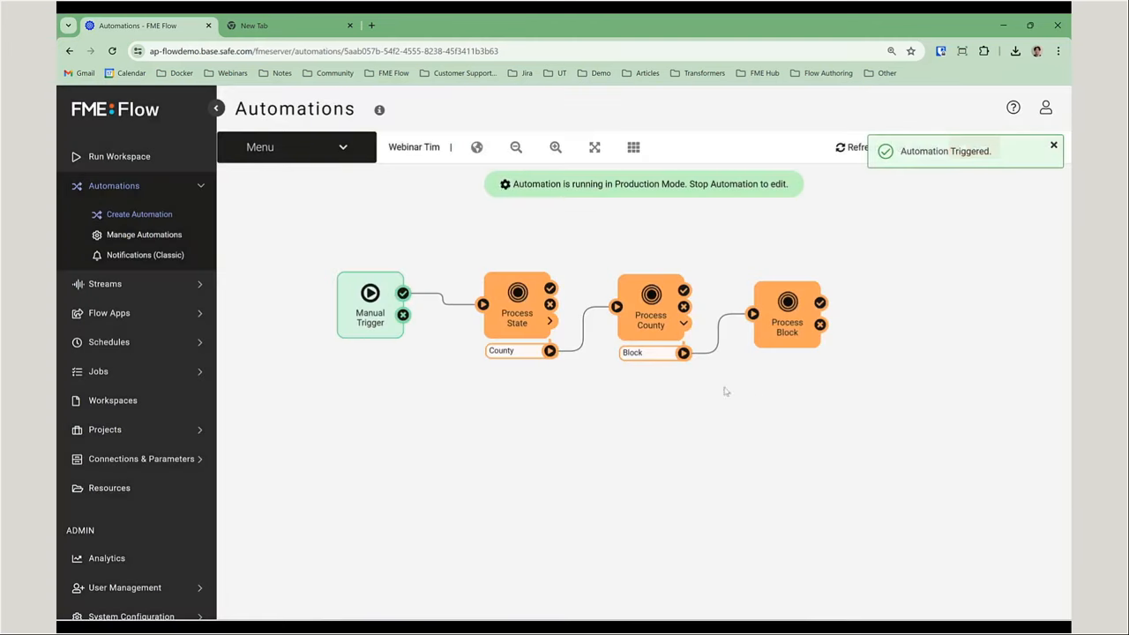
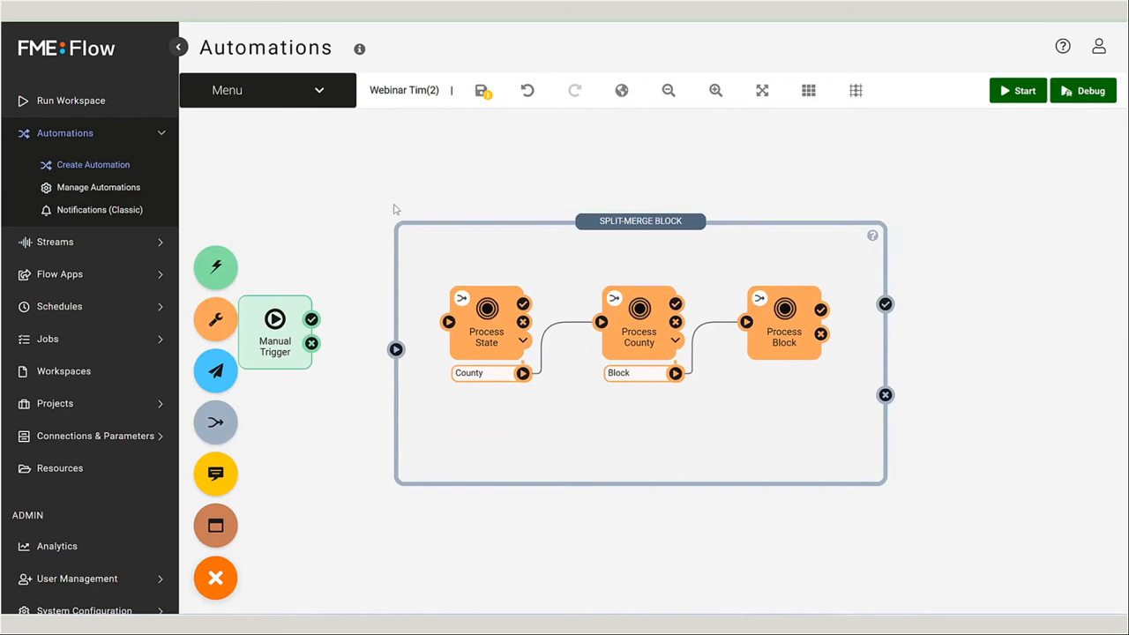
- Connect Manual Trigger's success output through the Split-Merge Block to Process State, and Process Block's success output to the block's success port
drag(316, 326, 480, 342)
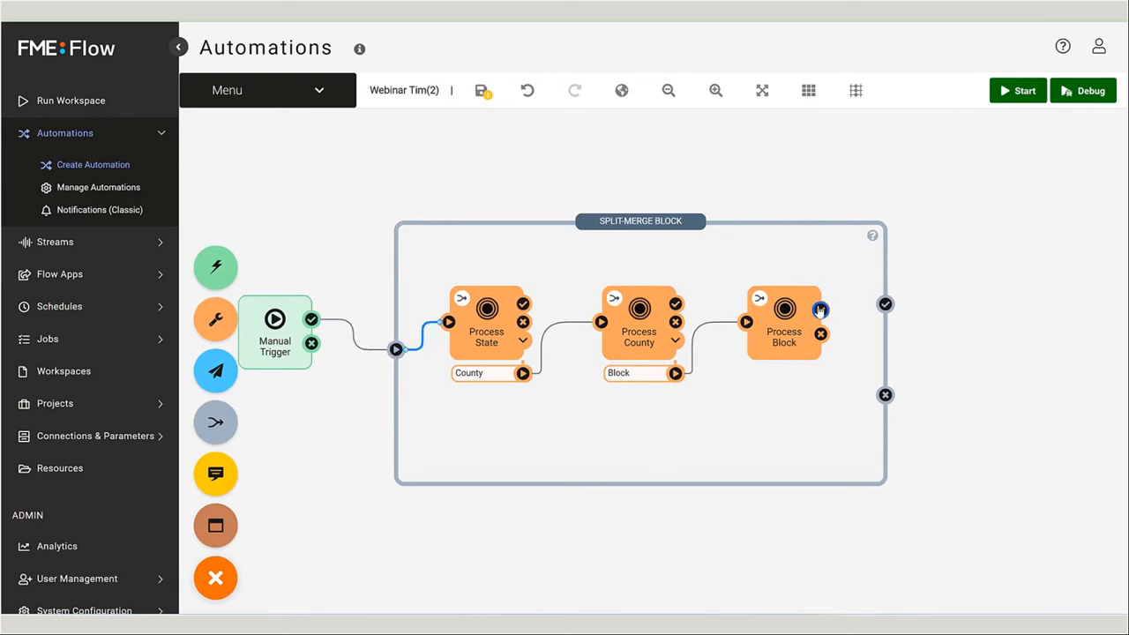
drag(820, 310, 884, 303)
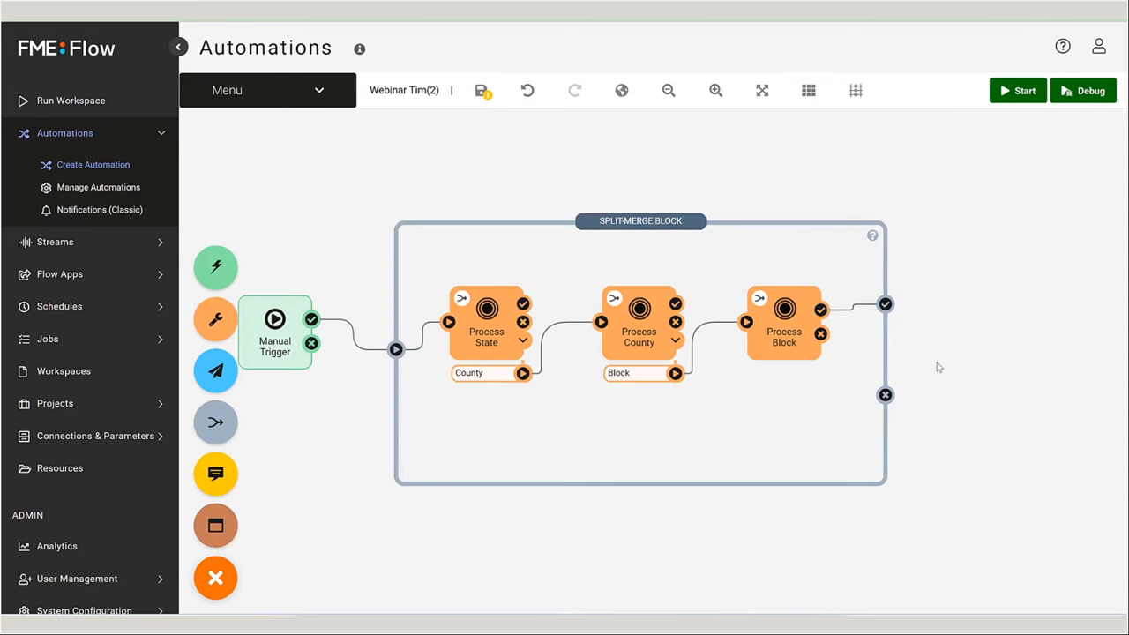
- Add an action connected to the Split-Merge Block's success port and set it to run DownstreamWork.fmw
drag(937, 365, 985, 348)
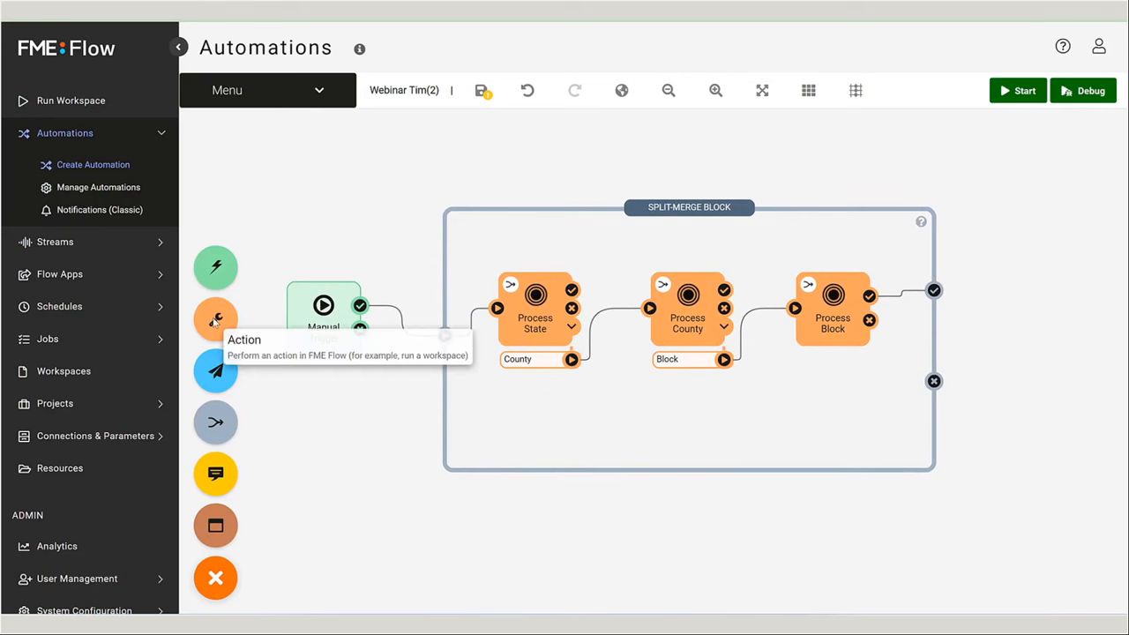
drag(215, 321, 1008, 267)
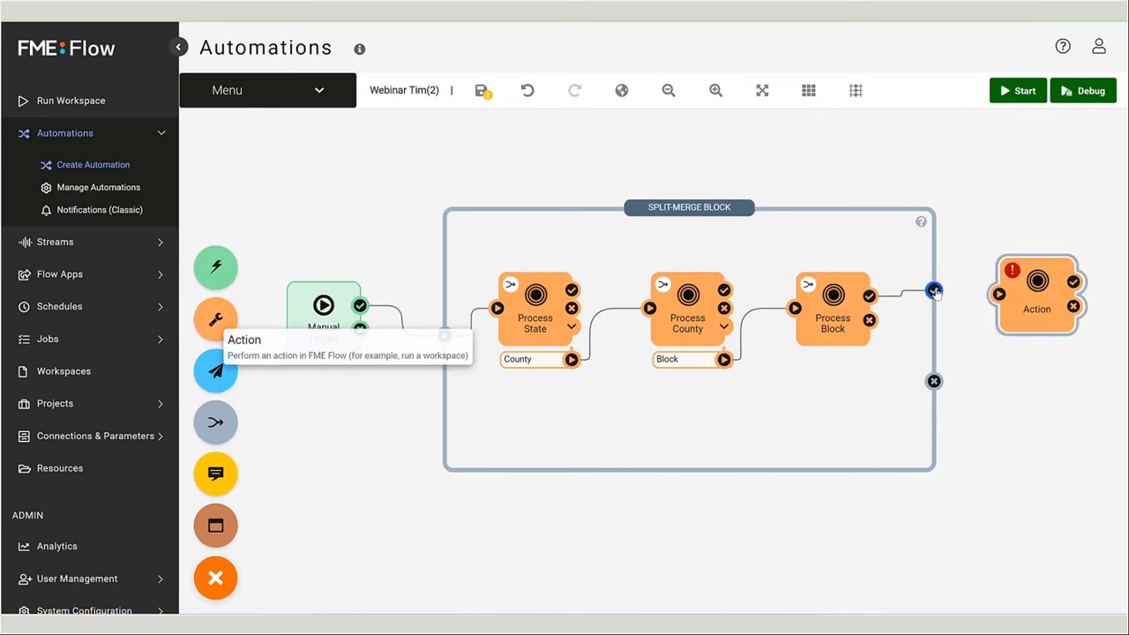
drag(933, 290, 997, 296)
click(1022, 300)
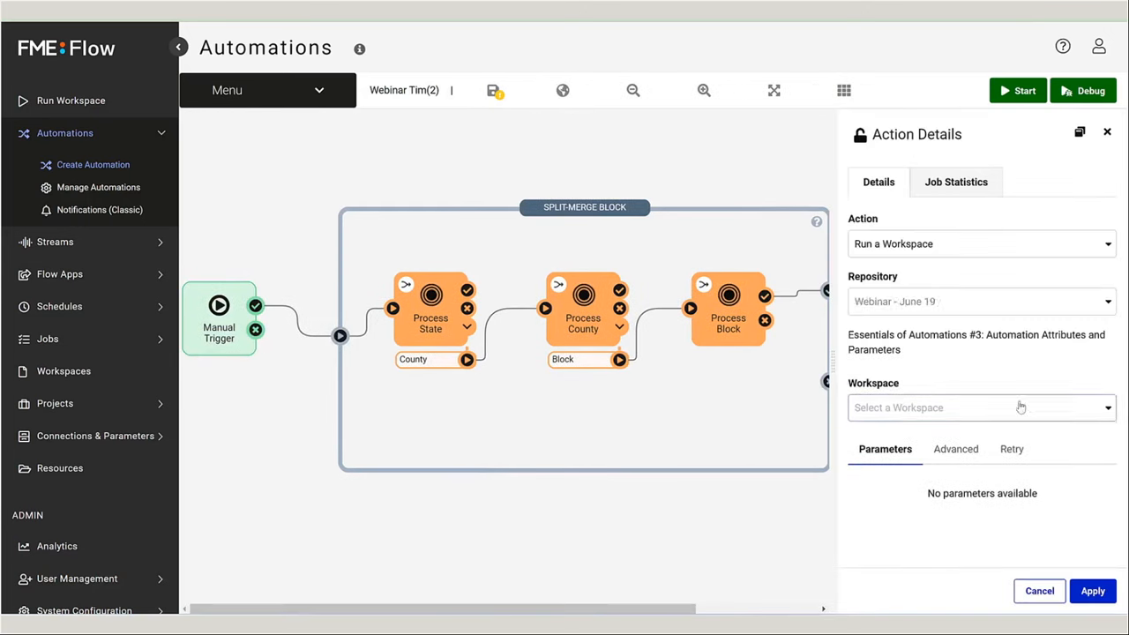
click(899, 408)
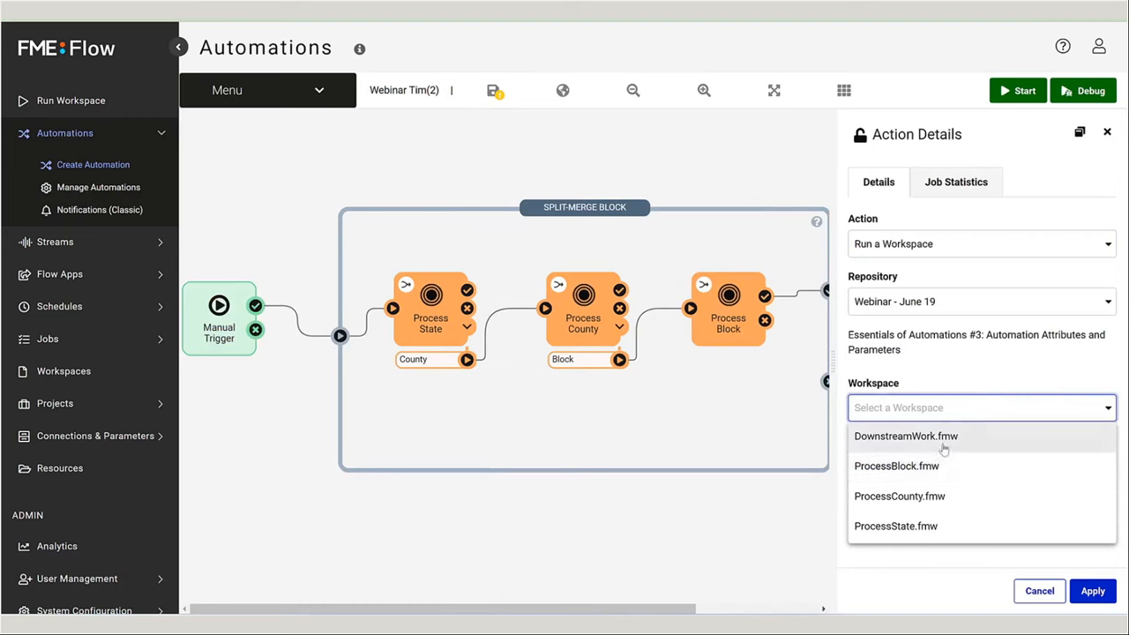
click(945, 445)
click(1093, 591)
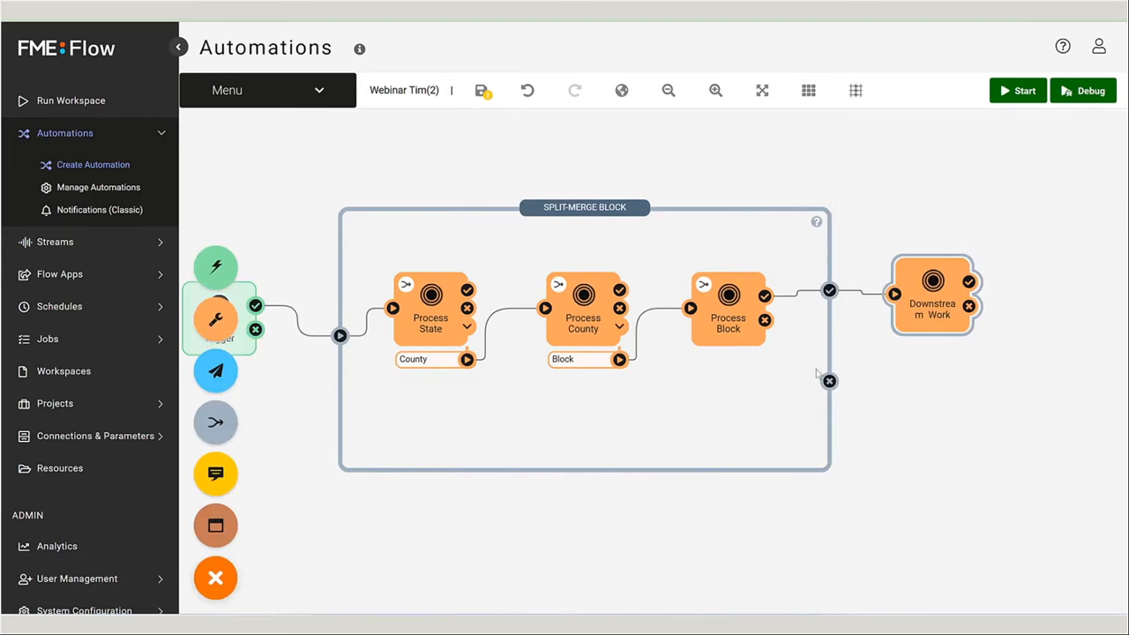
click(939, 396)
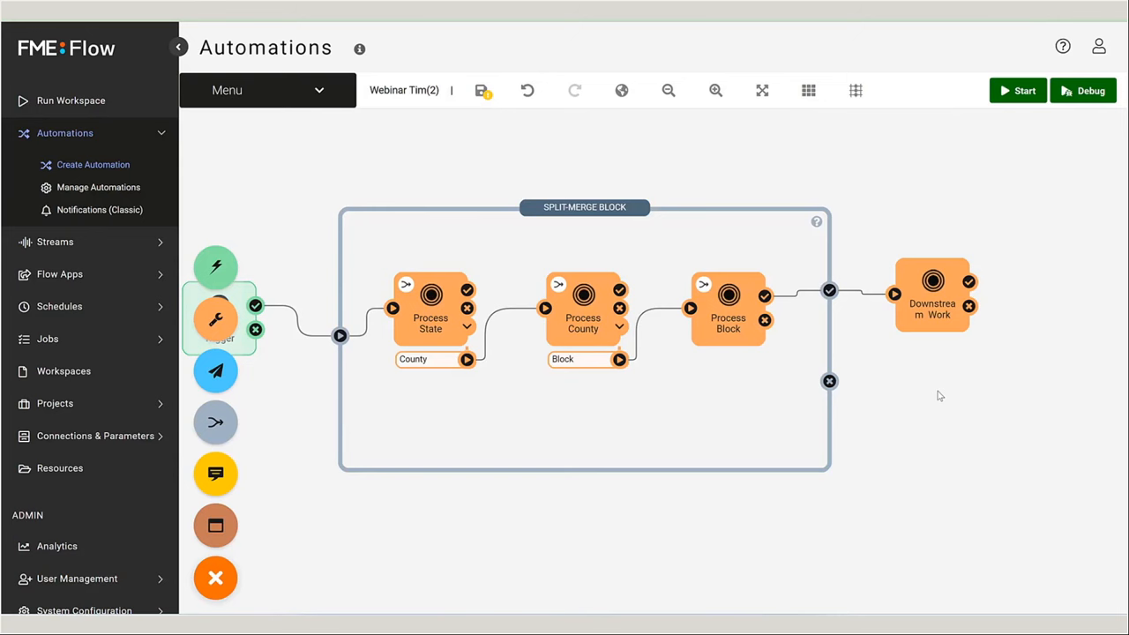
- Place an Email (send) action beyond Downstream Work and review its SMTP, connection security and recipient settings
drag(939, 396, 1063, 288)
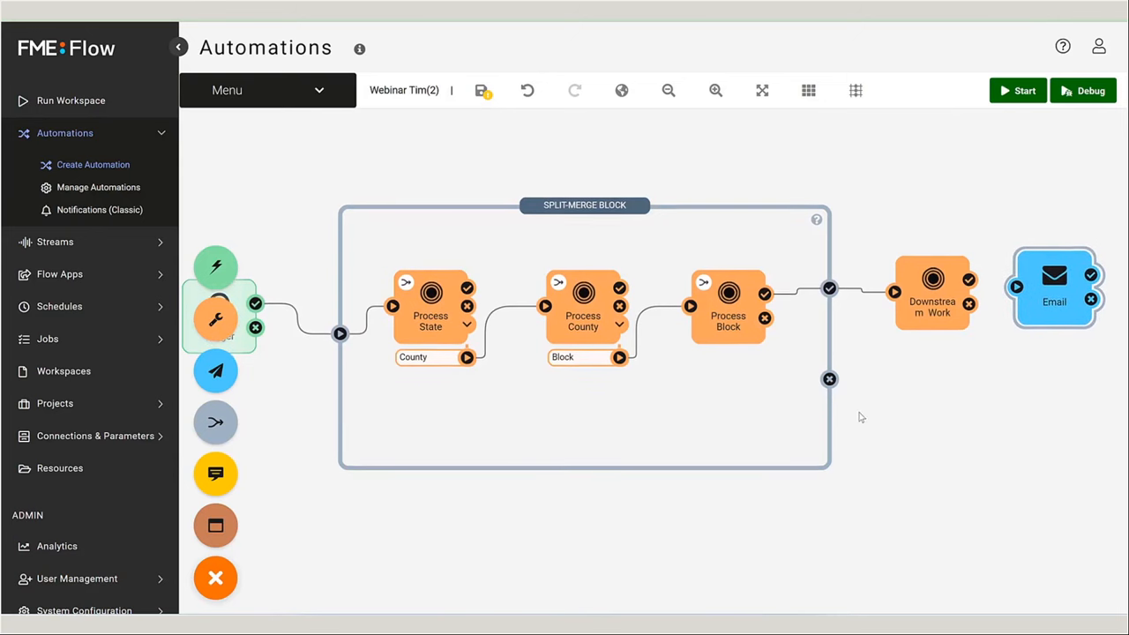
click(1047, 287)
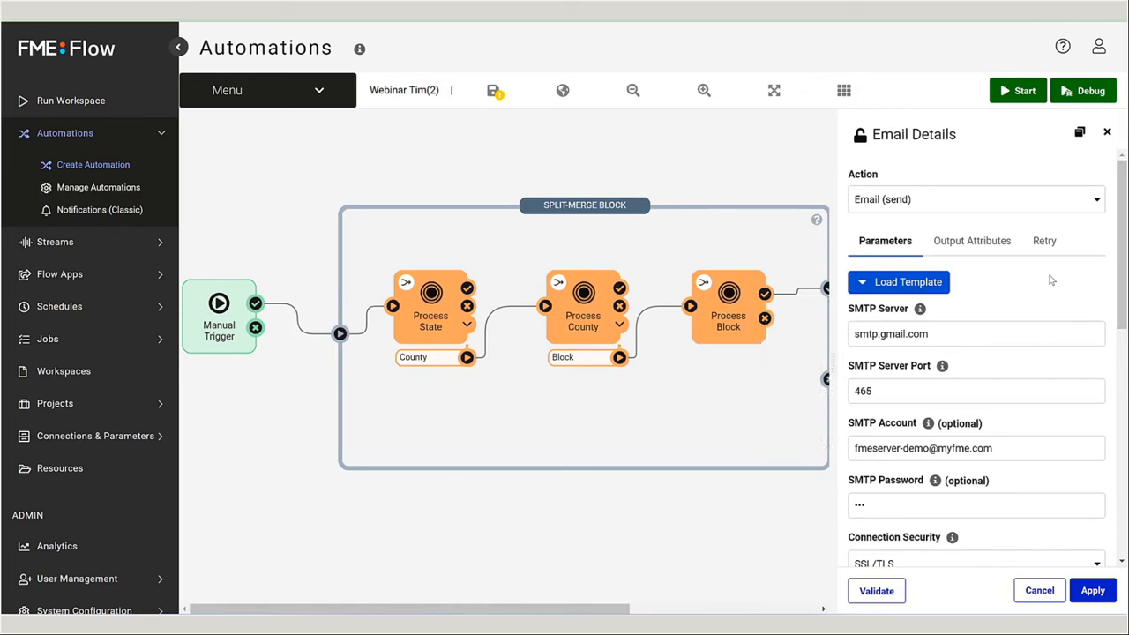
scroll(1050, 281, down, 1)
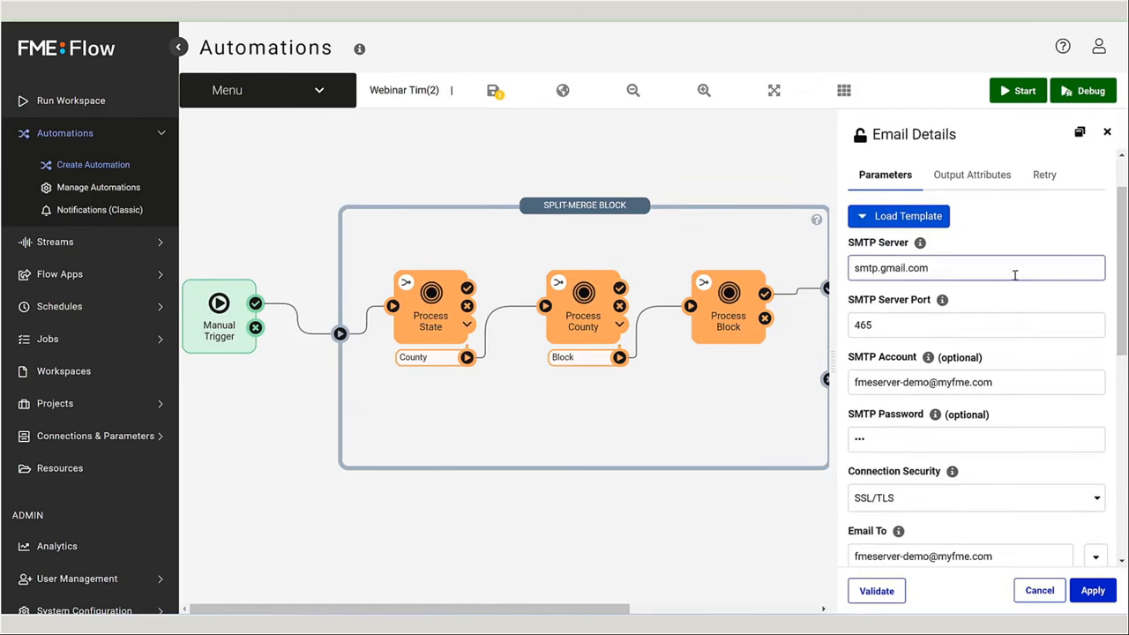
scroll(1014, 274, down, 2)
scroll(1010, 291, down, 1)
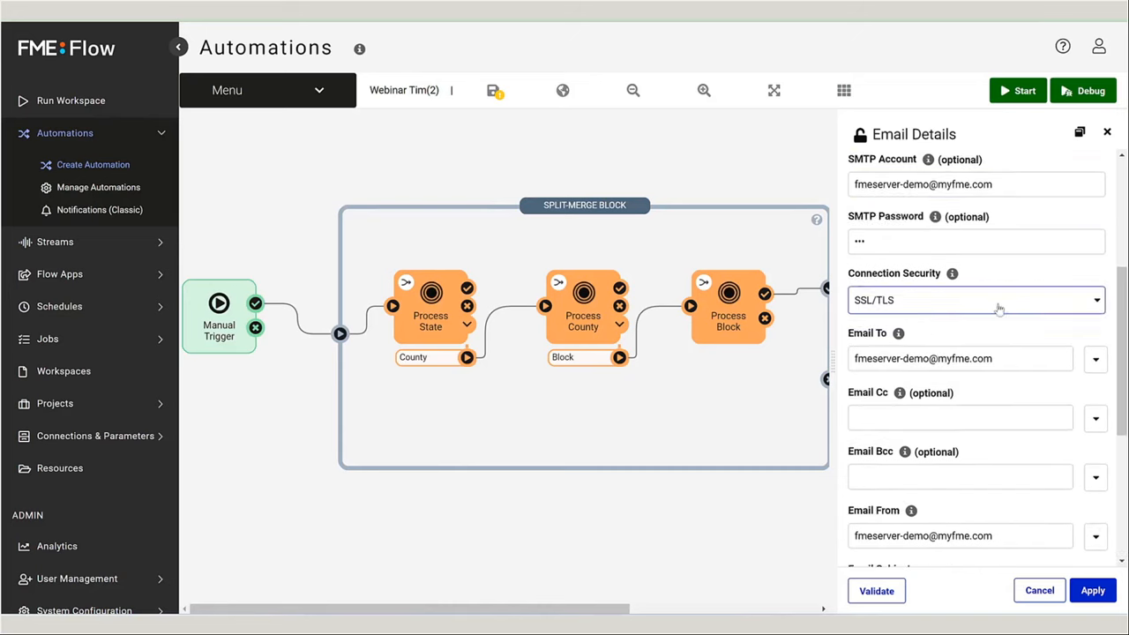
scroll(999, 308, down, 1)
click(1005, 292)
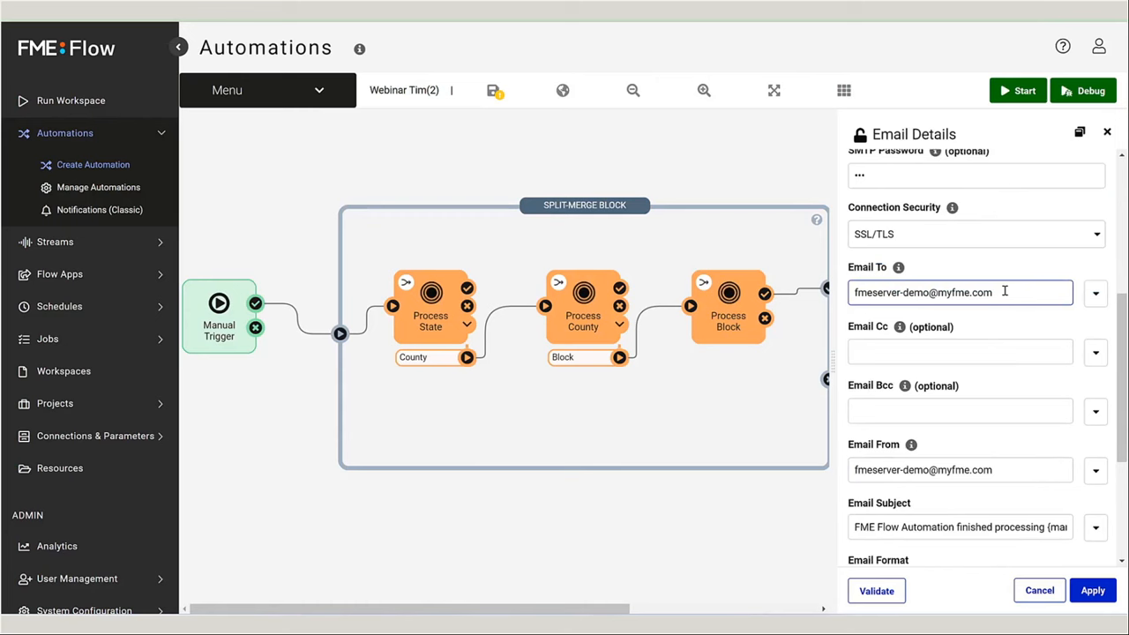
scroll(1005, 292, down, 2)
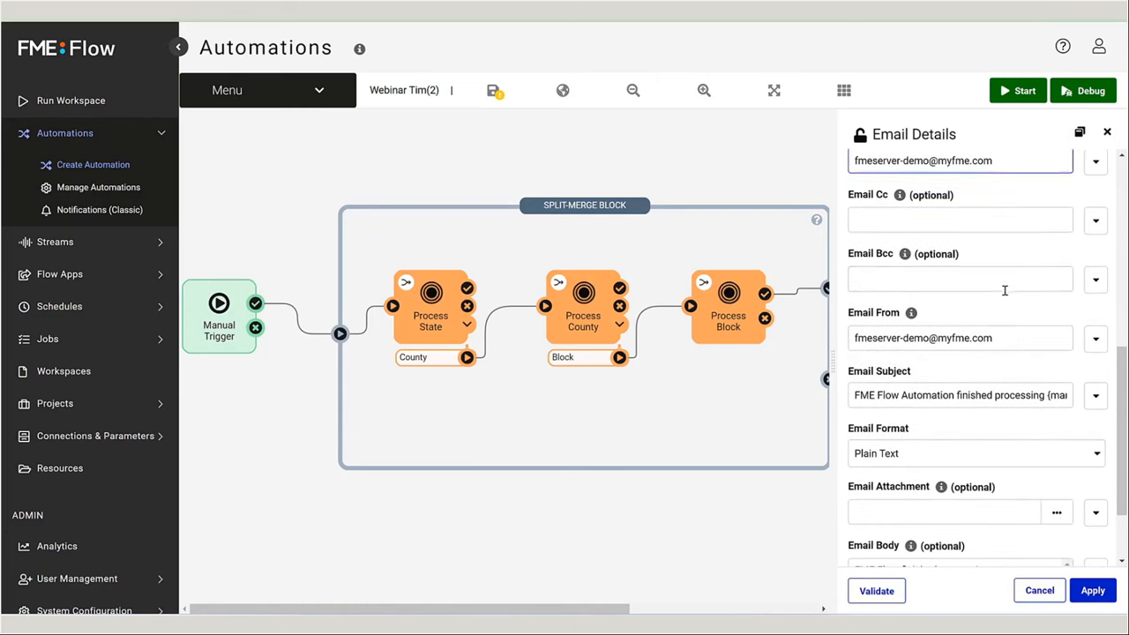
- Examine the Email Subject and Email Body in the text editor, including the manual parameters available for insertion
click(1097, 397)
click(1027, 434)
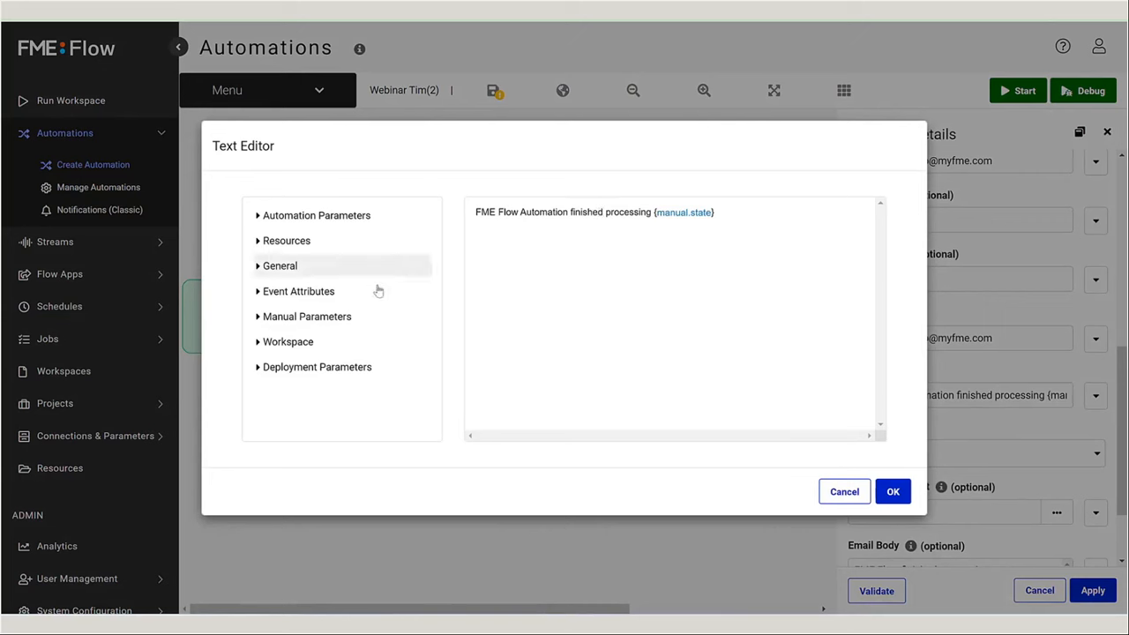
click(348, 322)
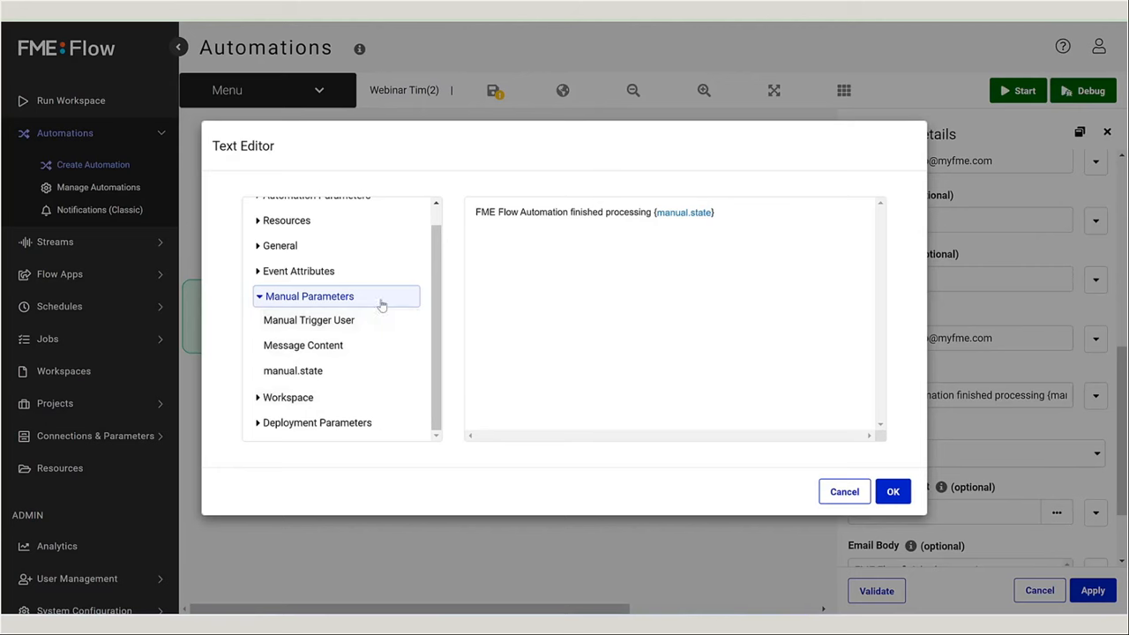
click(892, 491)
scroll(1037, 496, down, 2)
click(1095, 472)
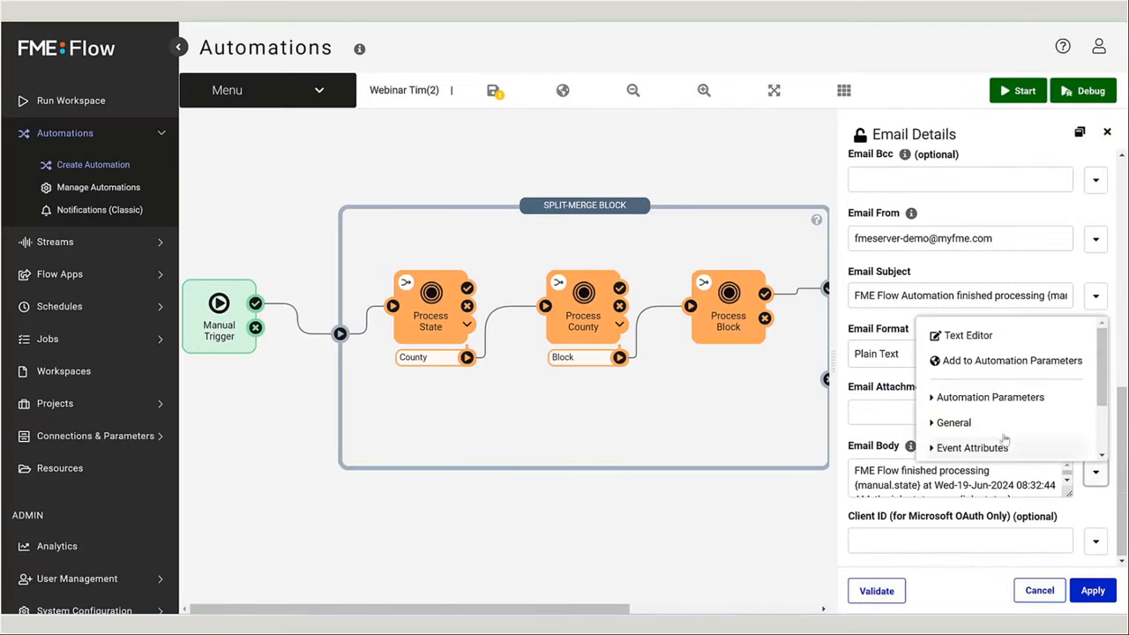
click(982, 338)
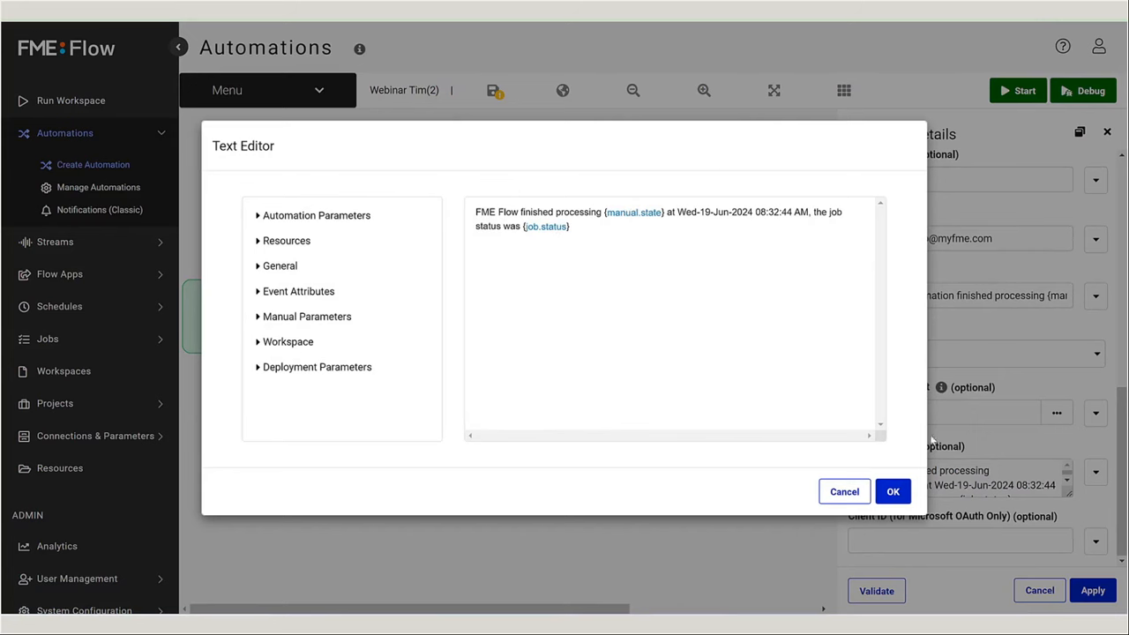
click(892, 491)
- Examine the Email action's output attributes on success, including the event attributes inherited from upstream
scroll(968, 454, up, 5)
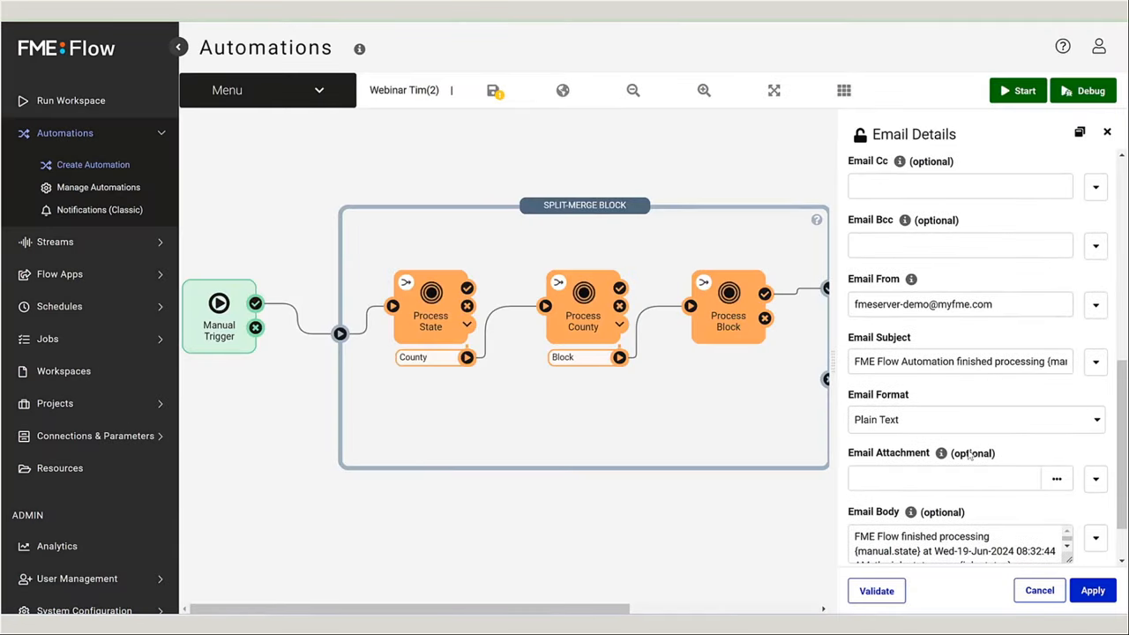
scroll(968, 454, up, 3)
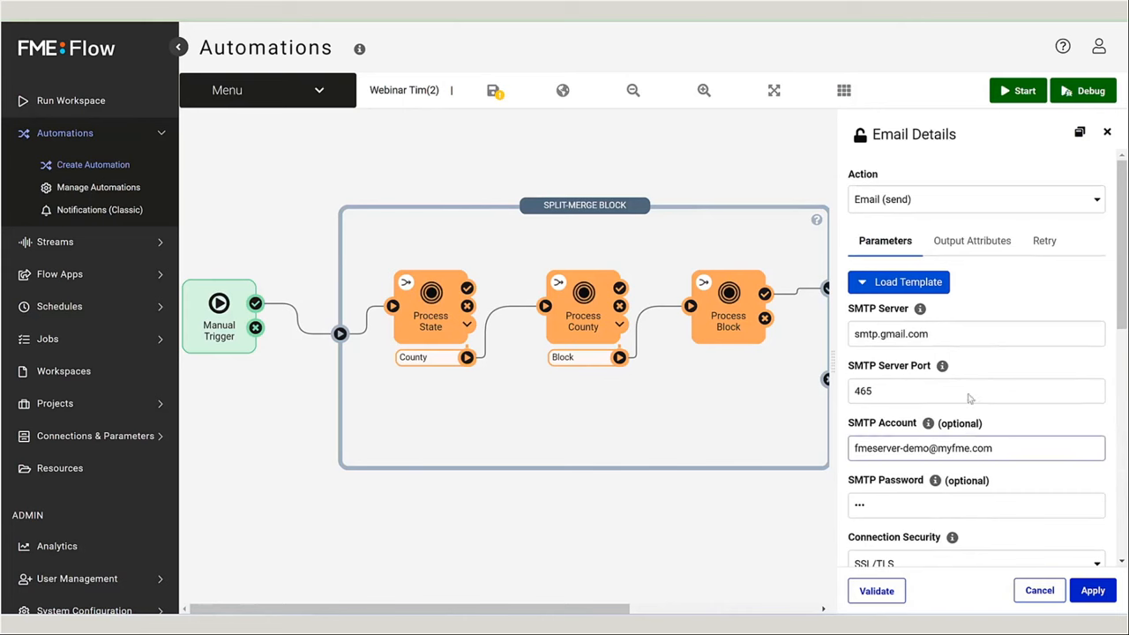
click(991, 246)
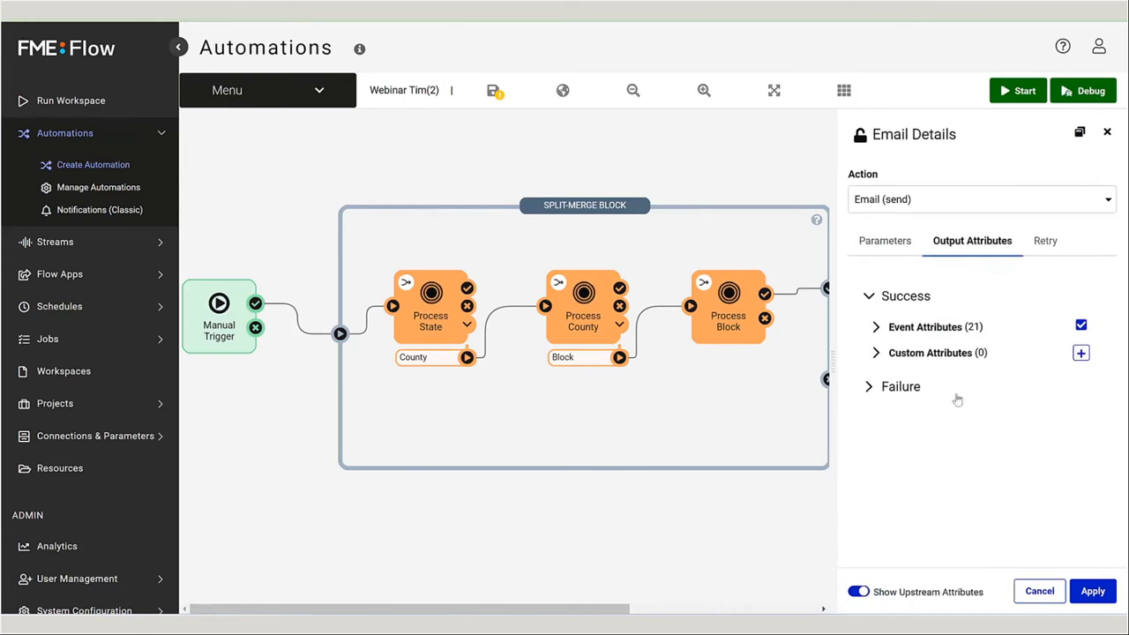
click(861, 592)
click(864, 594)
click(940, 333)
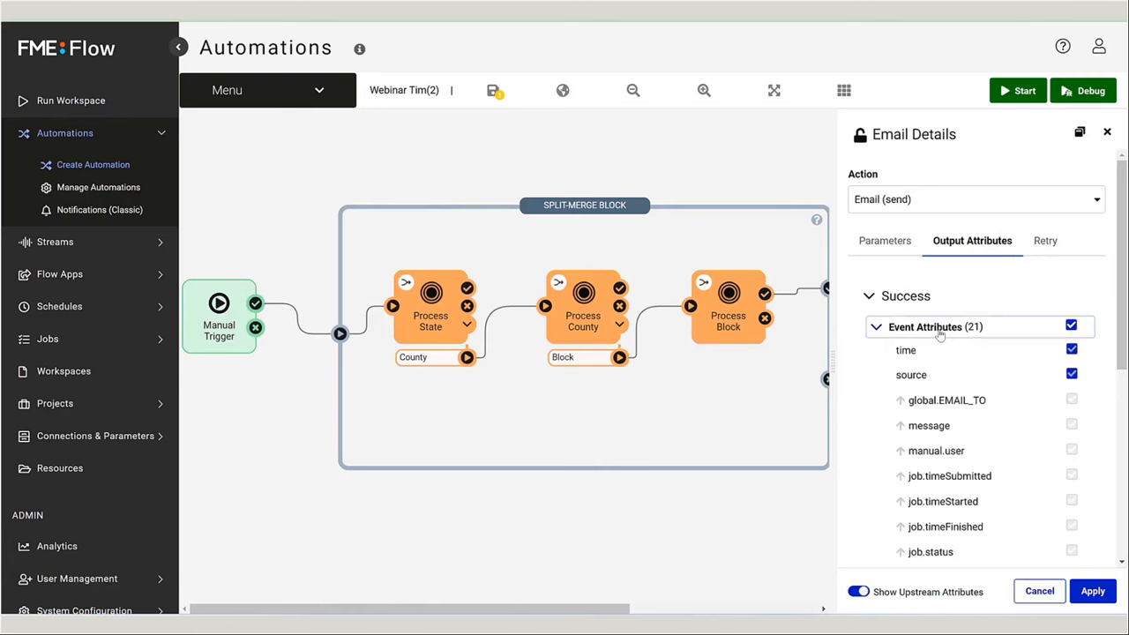
scroll(961, 392, down, 5)
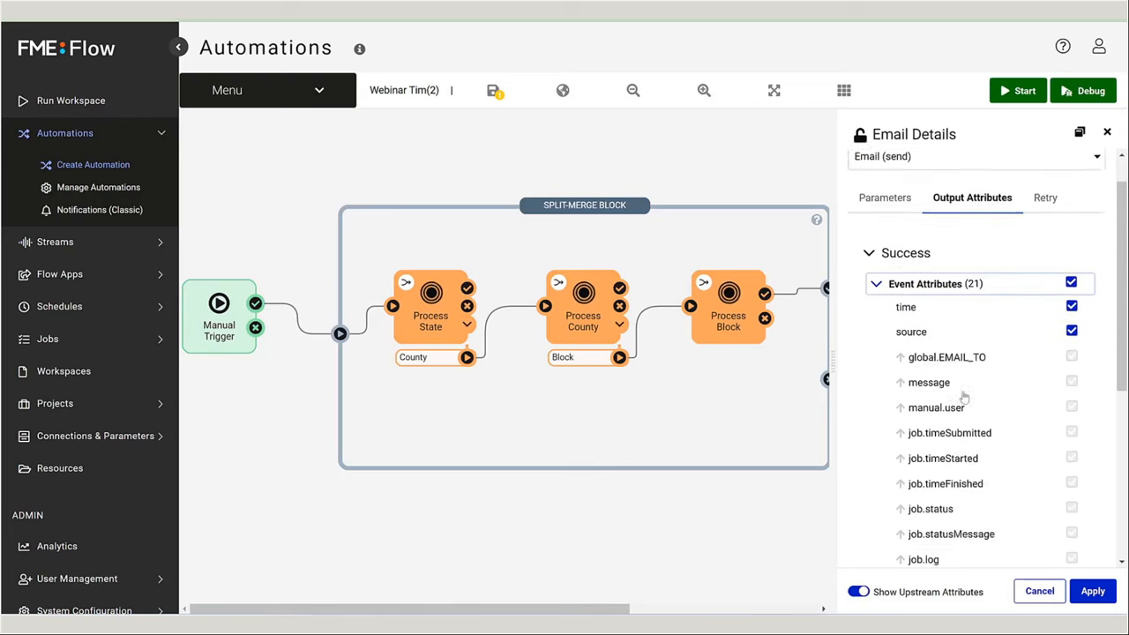
scroll(964, 398, up, 5)
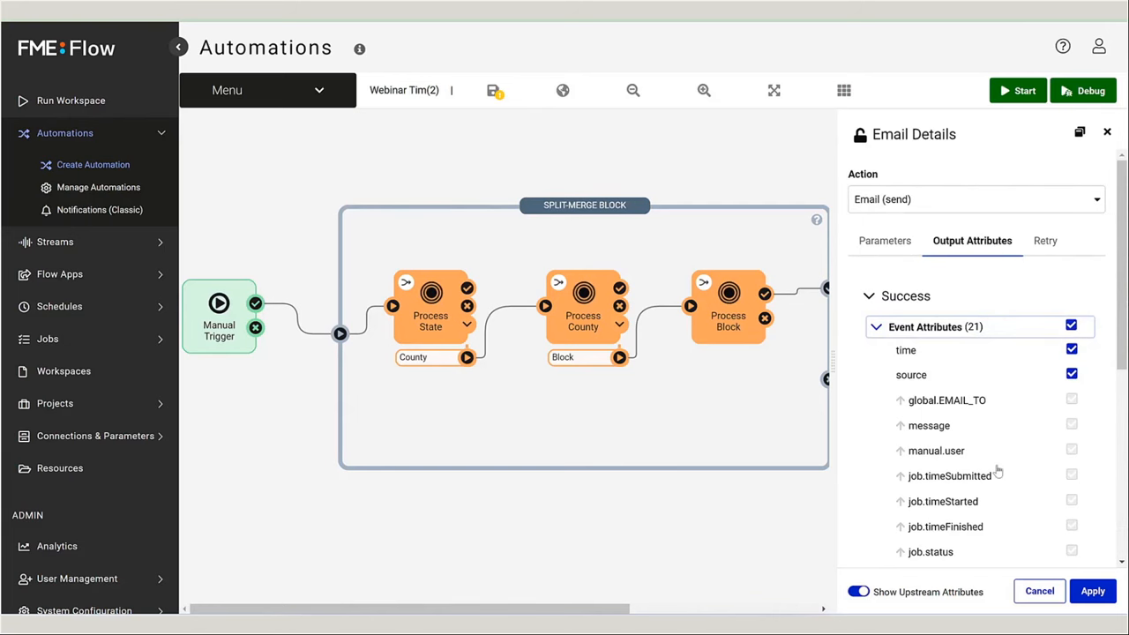
- Turn the Email action's Email To address into an automation parameter named EMAIL_TO
click(904, 249)
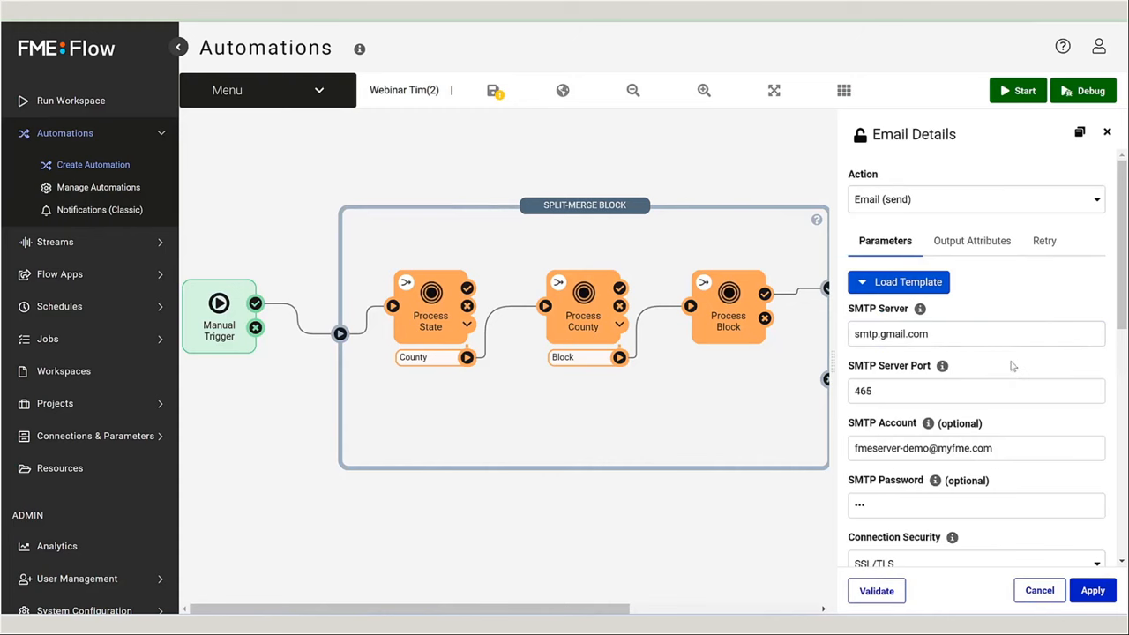
scroll(1014, 364, down, 3)
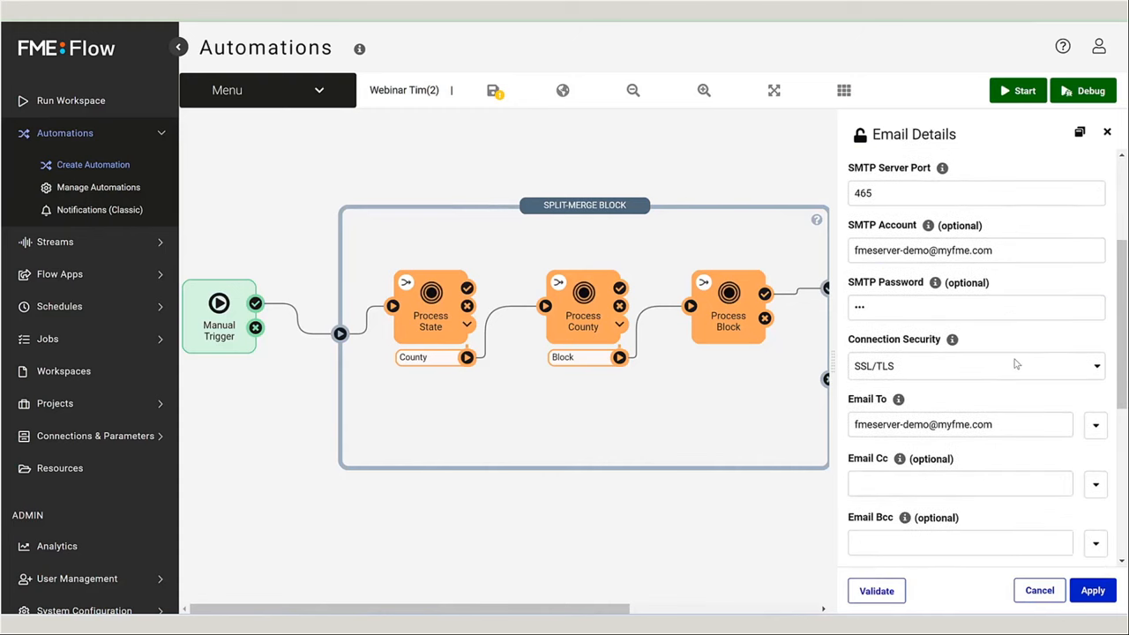
scroll(1031, 323, down, 3)
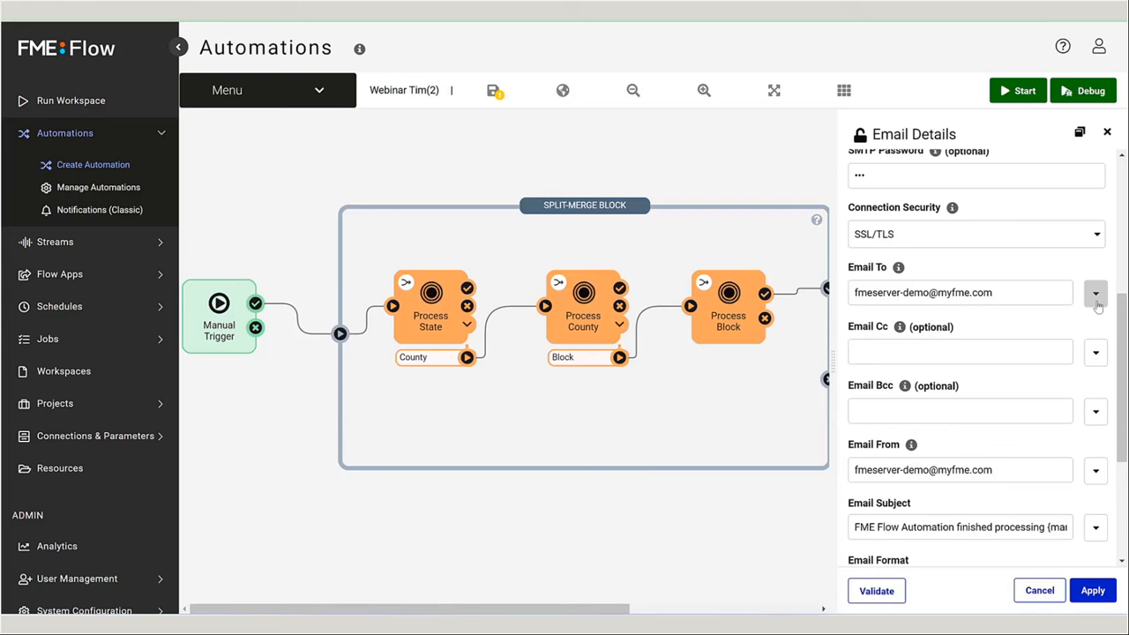
click(1095, 296)
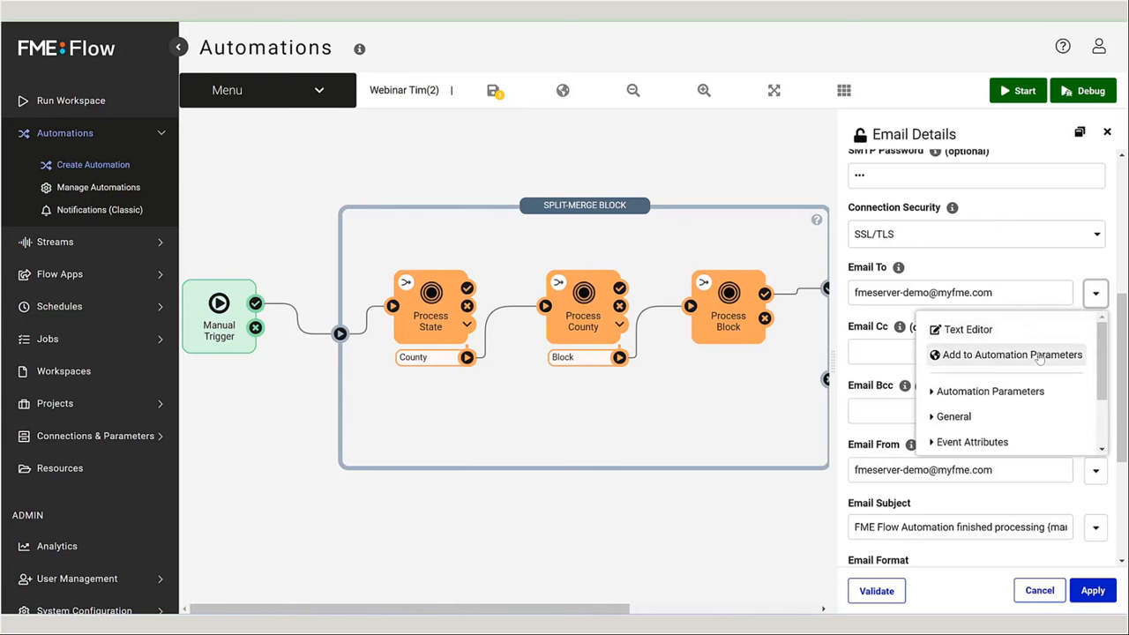
scroll(1049, 360, down, 1)
click(1011, 355)
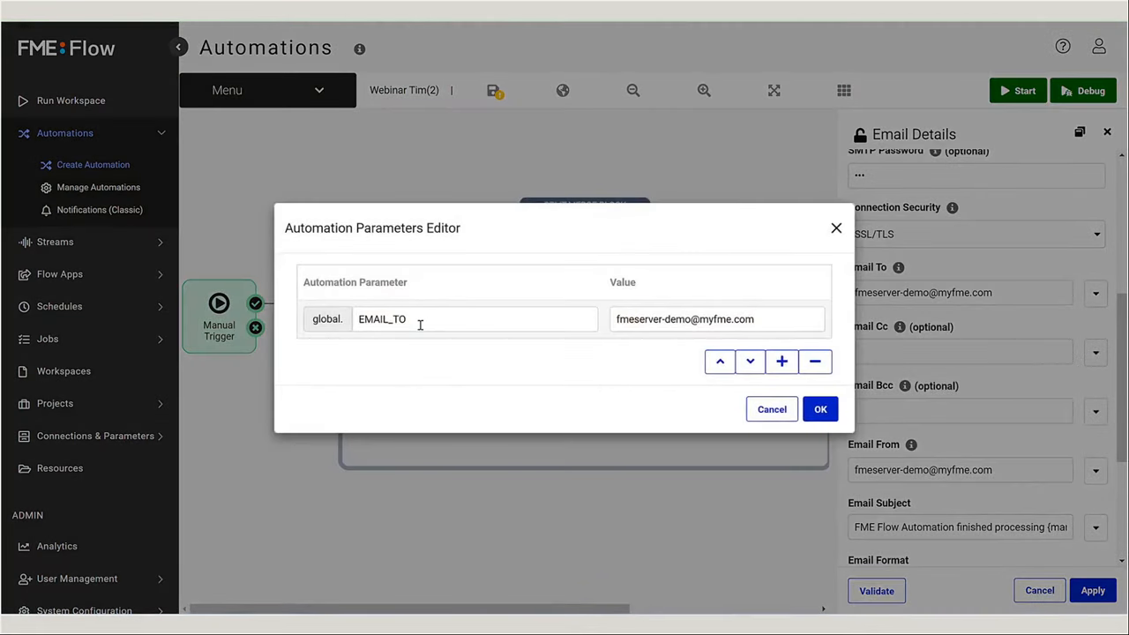
click(824, 412)
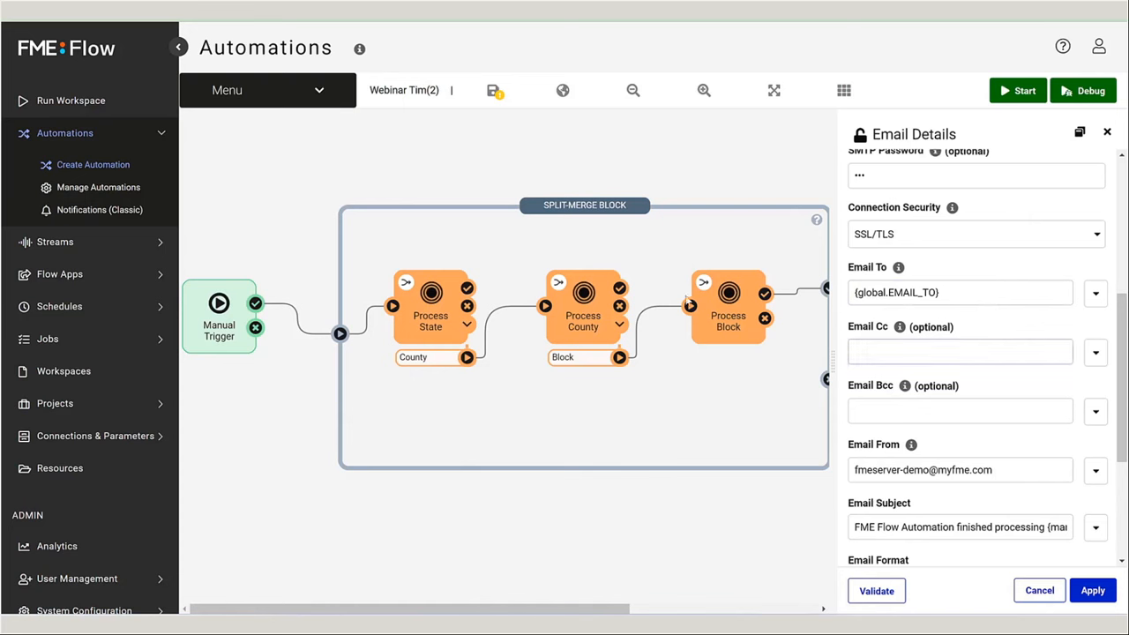
- Review the automation's parameters and check that global.EMAIL_TO is available for the Email From field
click(561, 92)
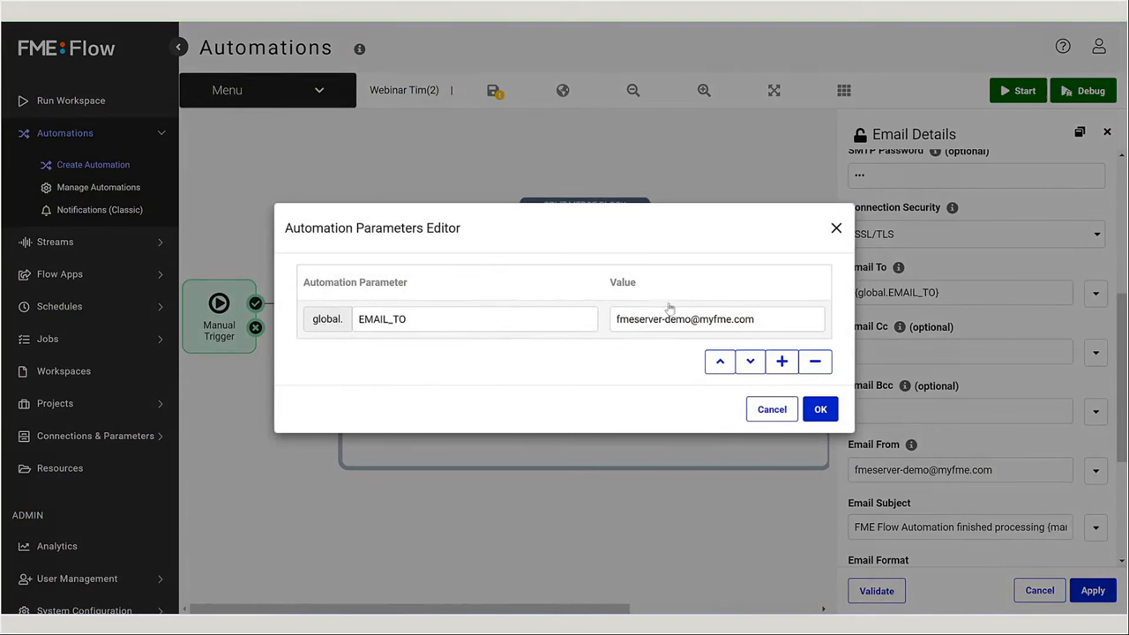
click(820, 410)
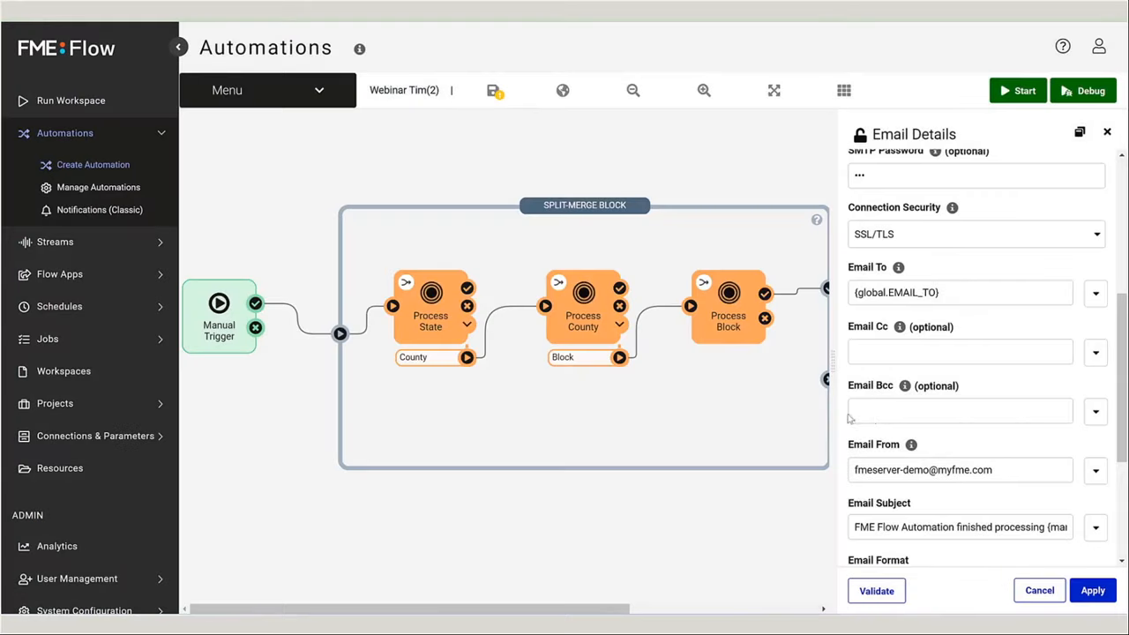
click(1095, 470)
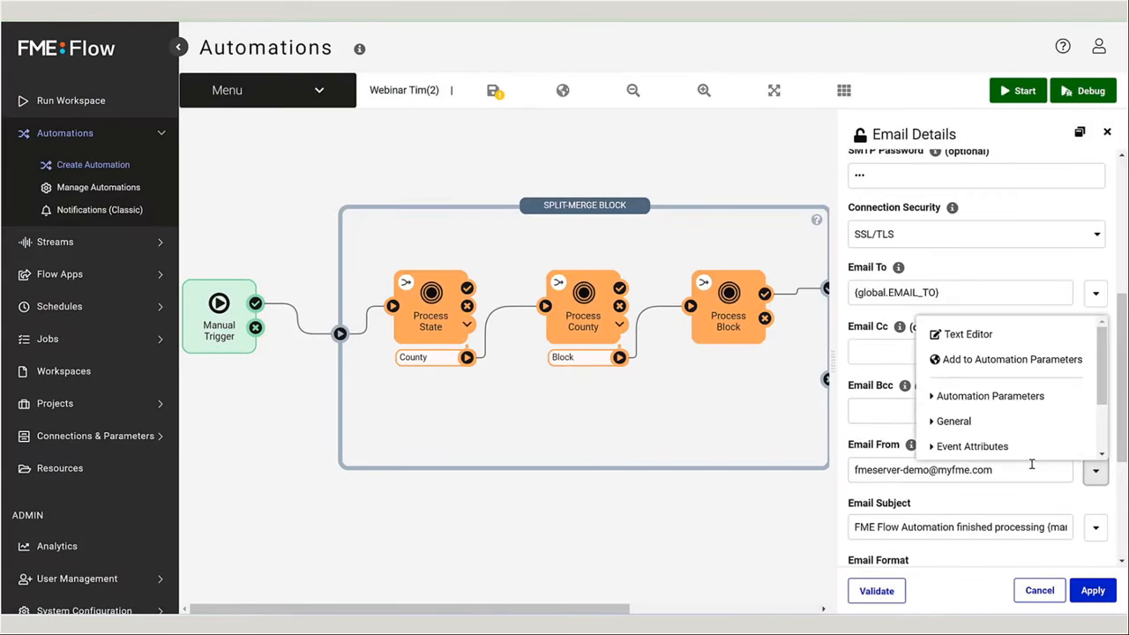
click(989, 396)
scroll(1005, 388, down, 2)
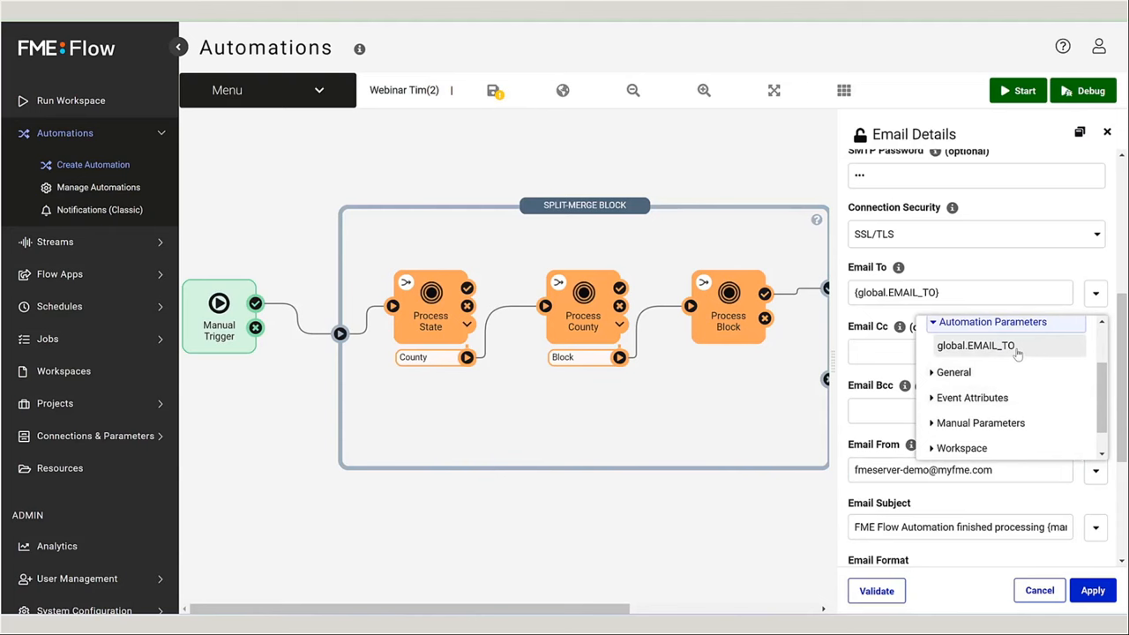
click(1094, 476)
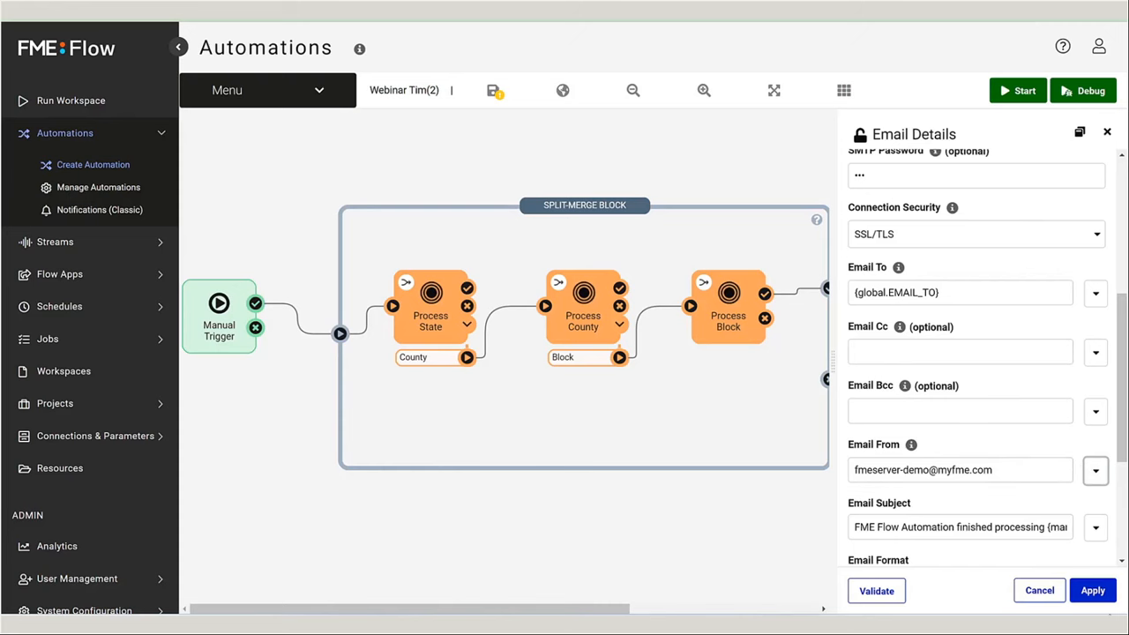
- Apply the Email action's settings, then save and start the automation
click(1093, 589)
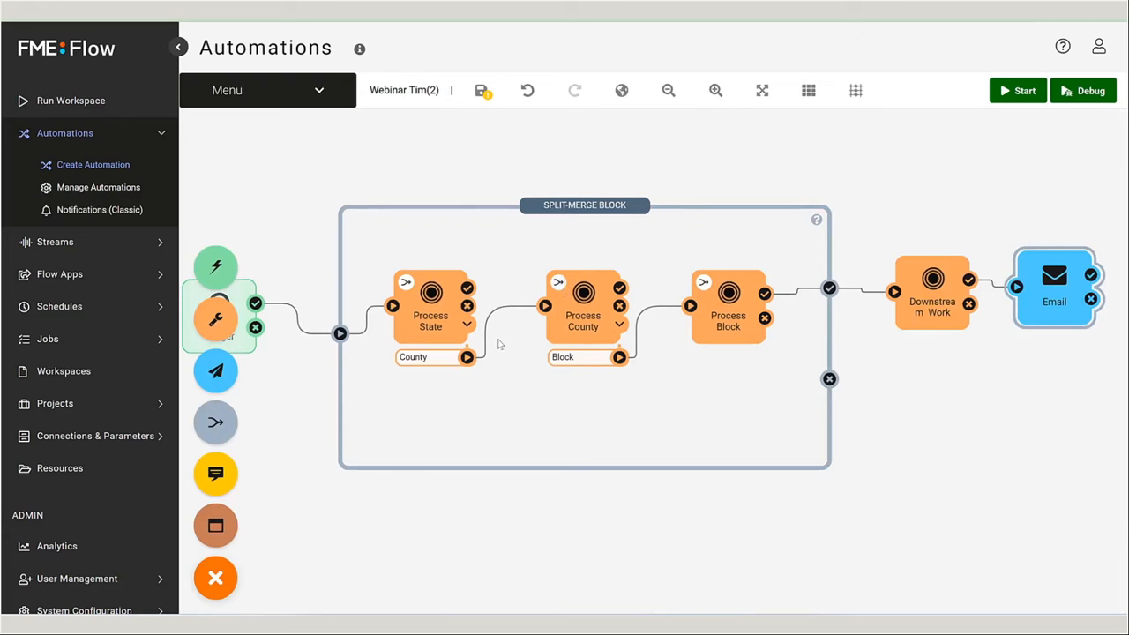
click(481, 92)
click(1011, 93)
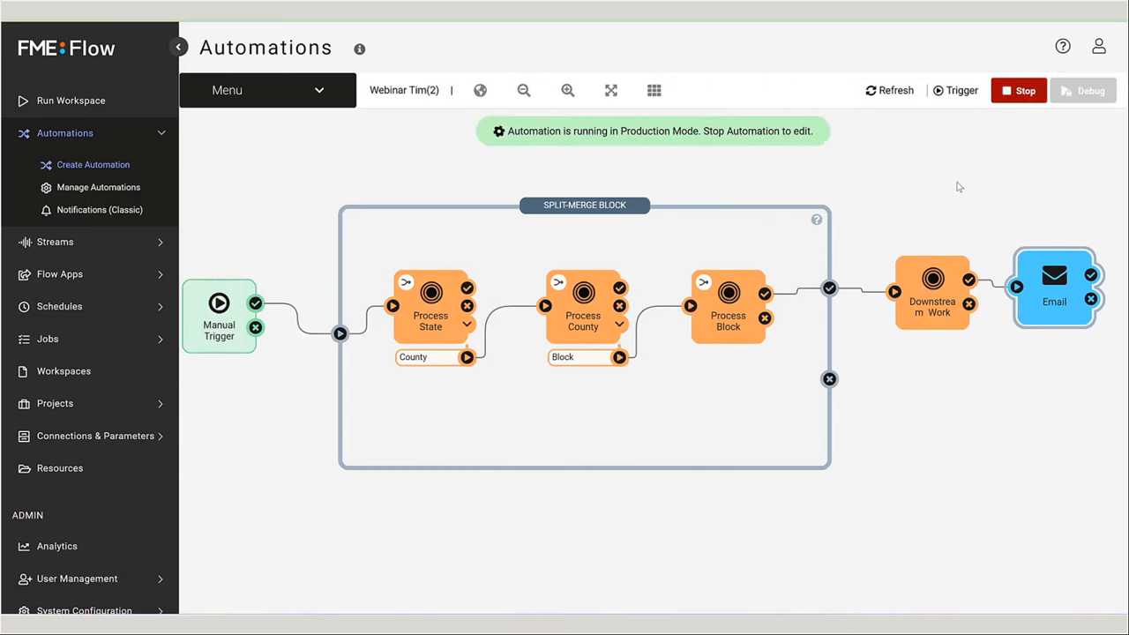
- Trigger the automation with State set to Hawaii and open the resulting notification email in Gmail
click(959, 90)
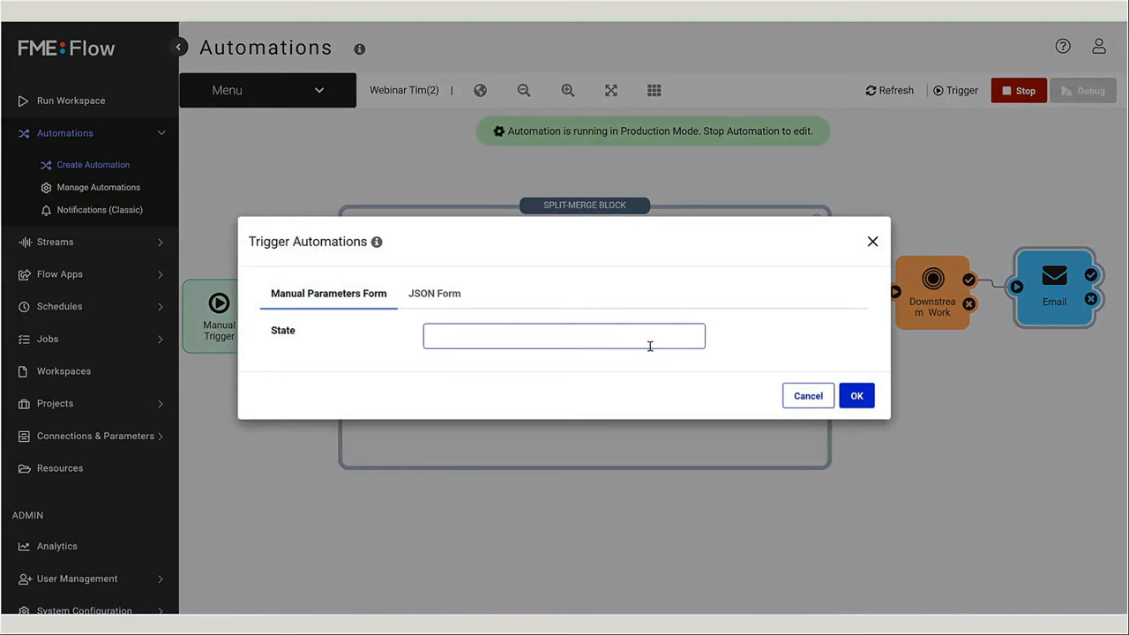
click(649, 346)
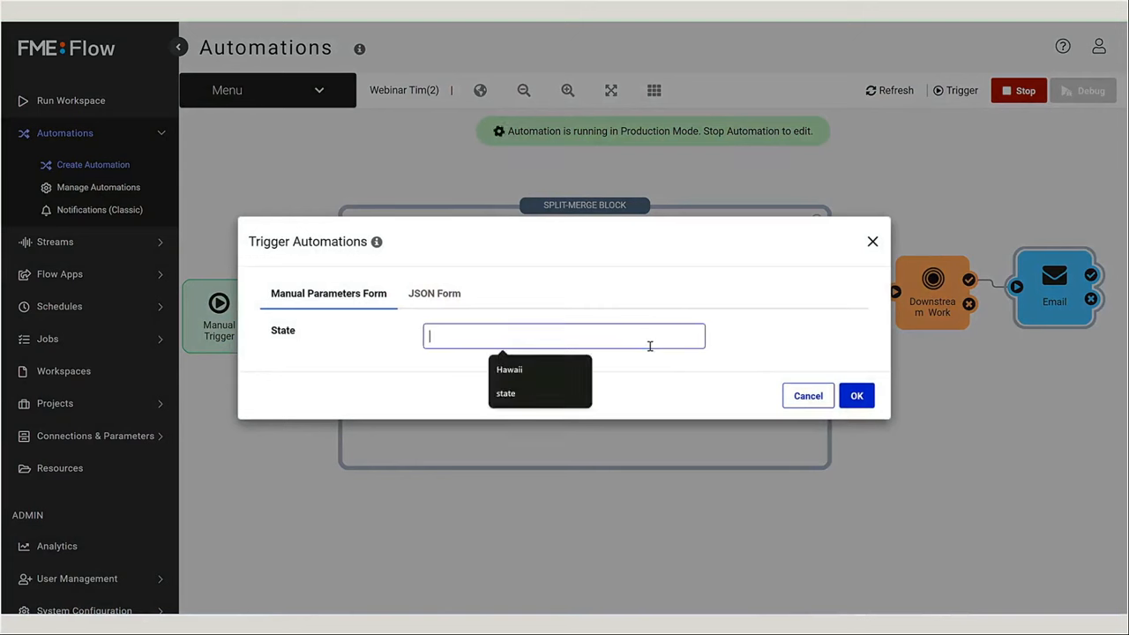
click(564, 370)
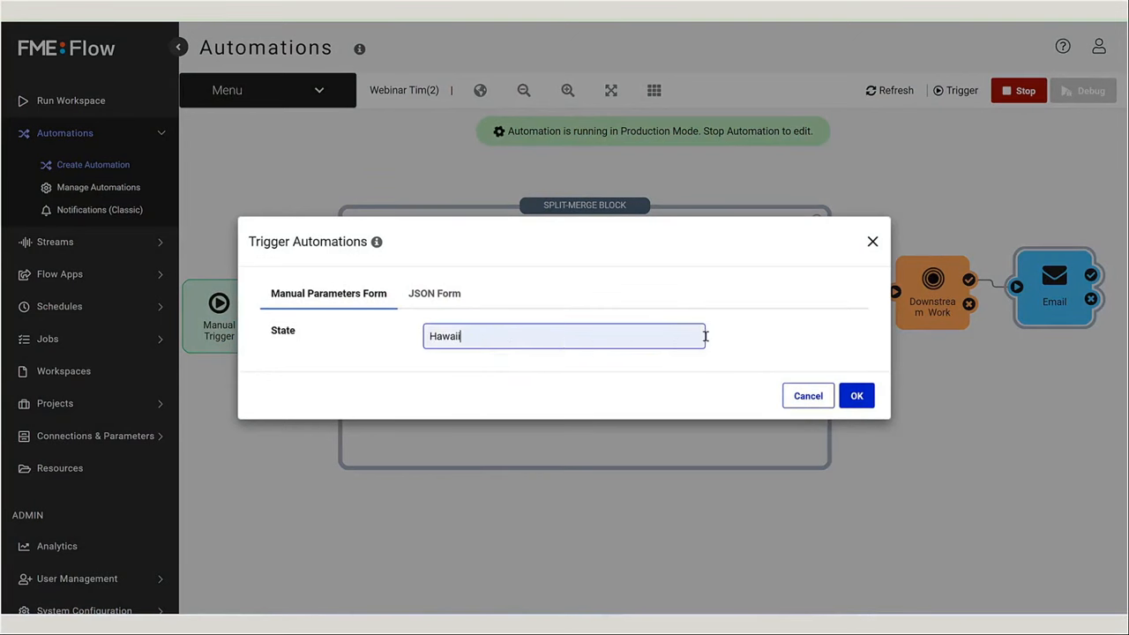
click(766, 345)
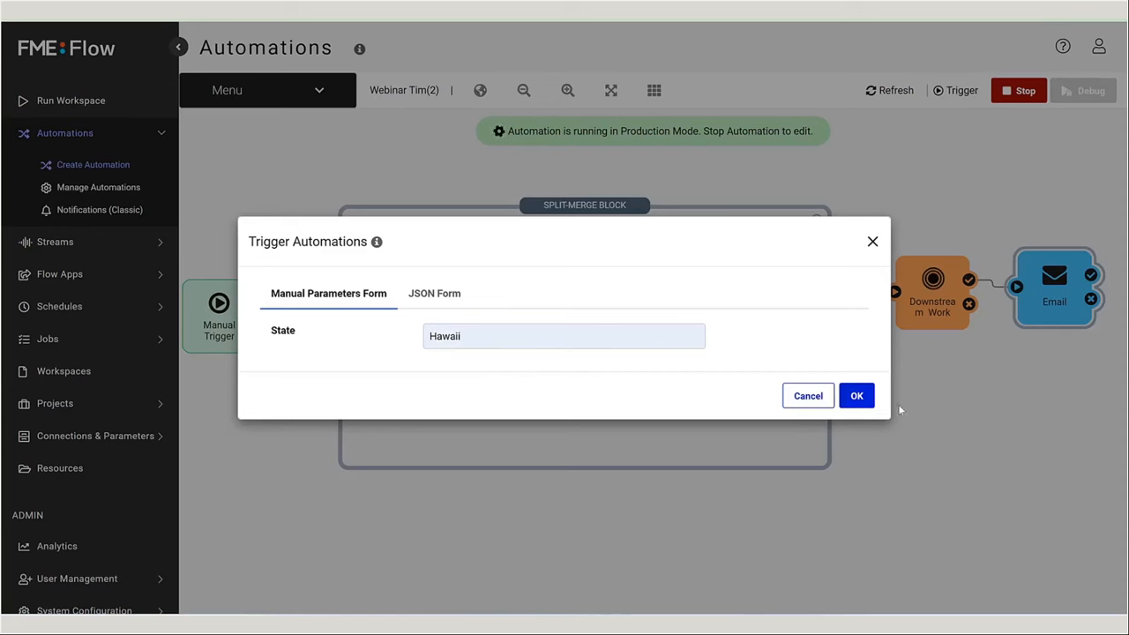
click(855, 398)
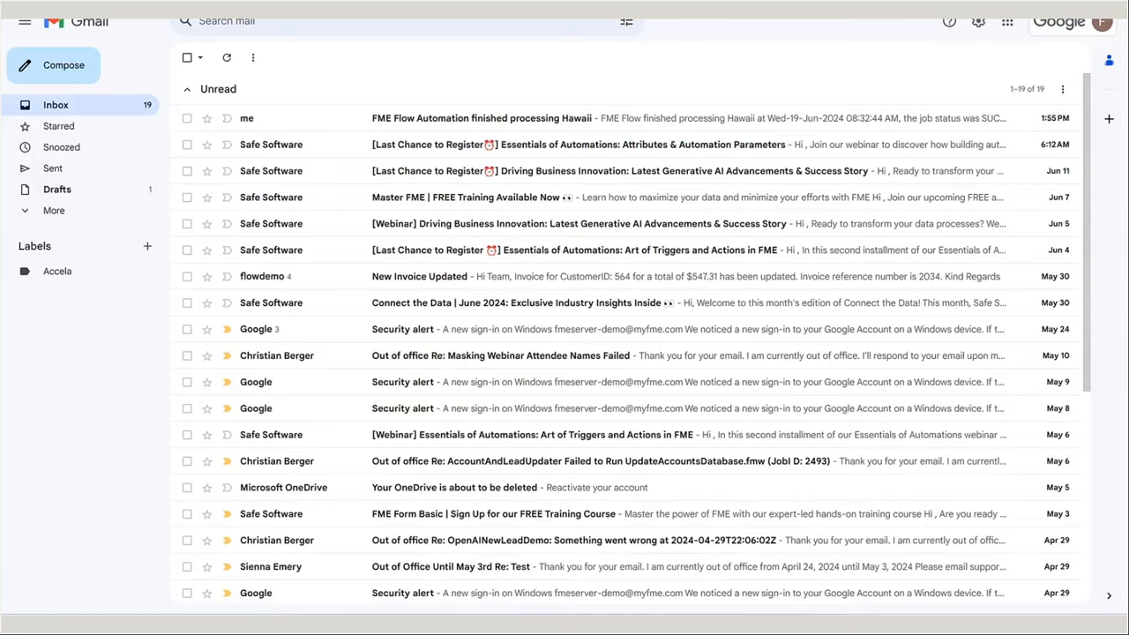
click(623, 118)
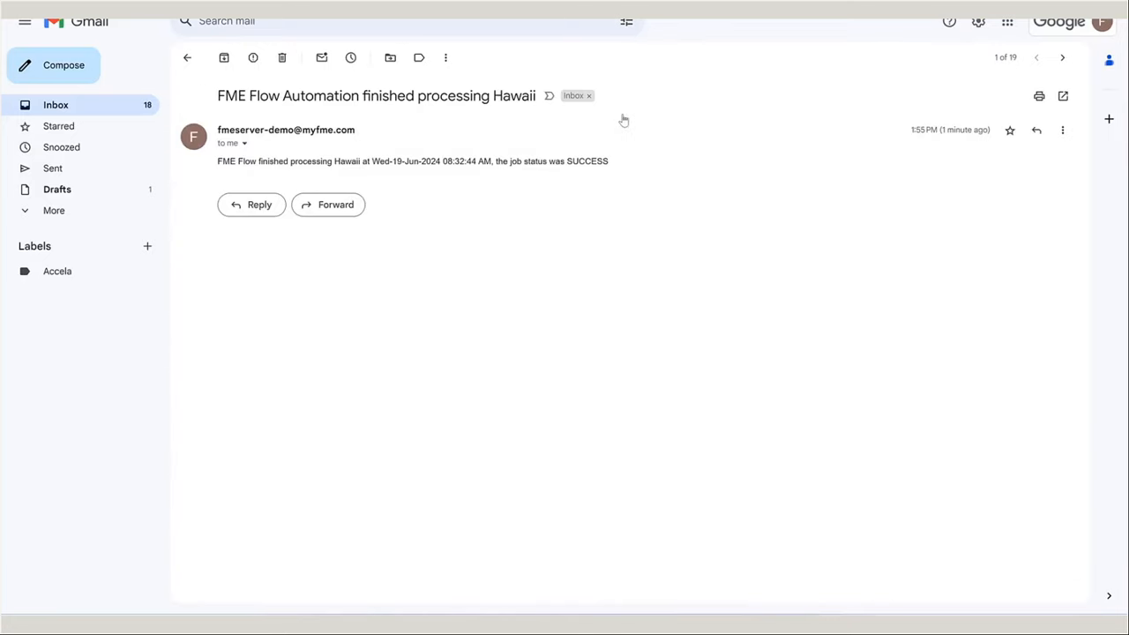
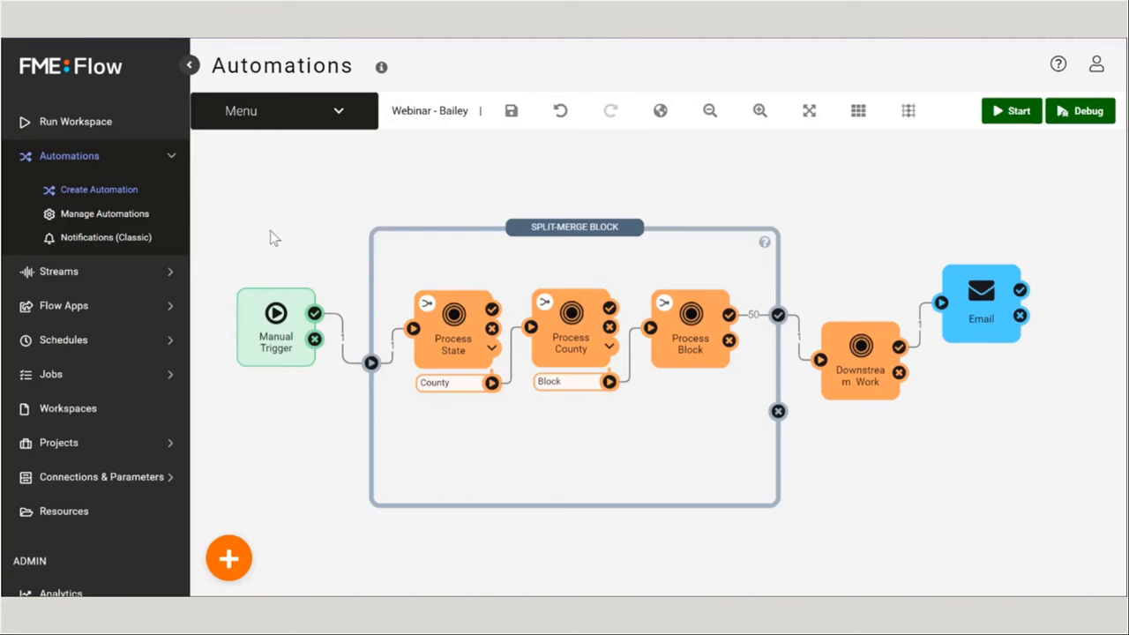
- In the Webinar - Bailey automation, examine the Manual Trigger's manual parameters for state, county, block and results email
click(277, 342)
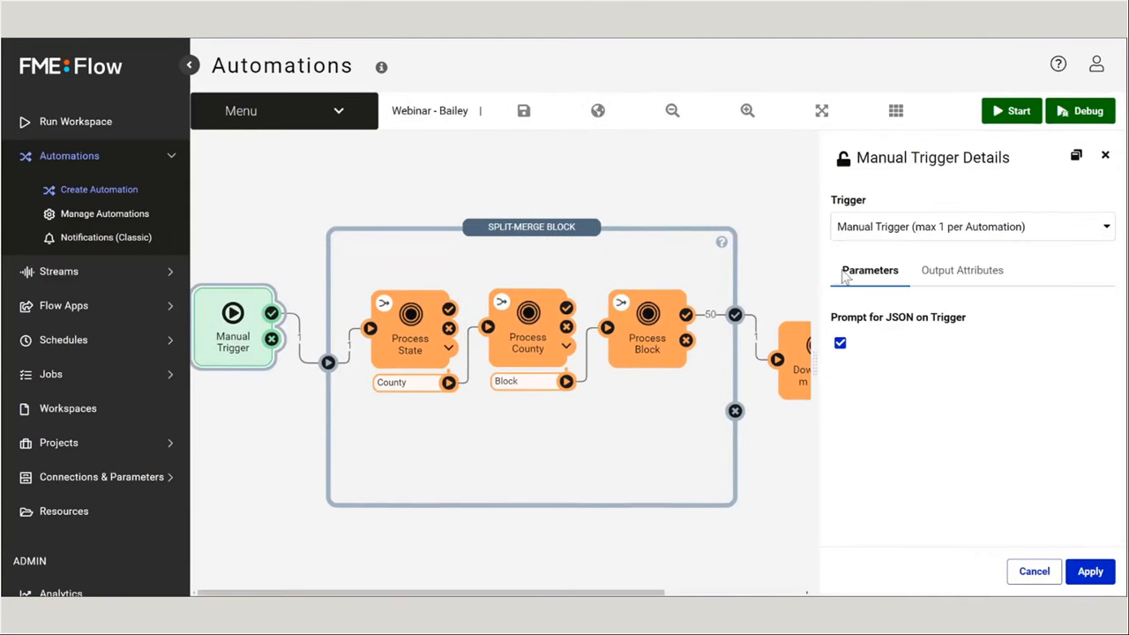
click(963, 275)
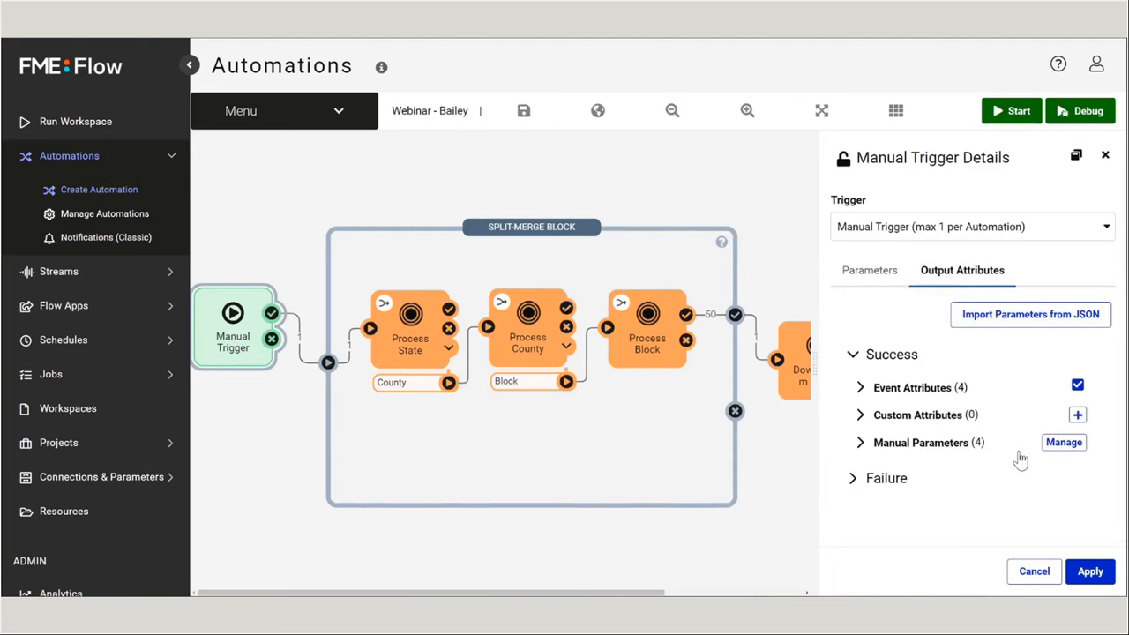
click(1063, 442)
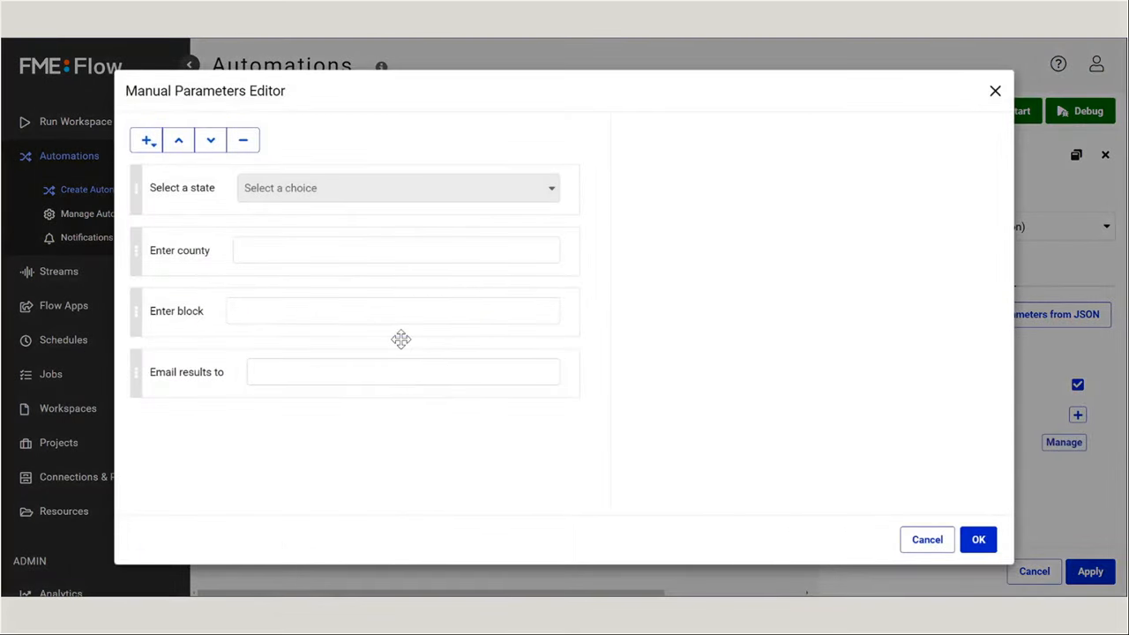
click(151, 189)
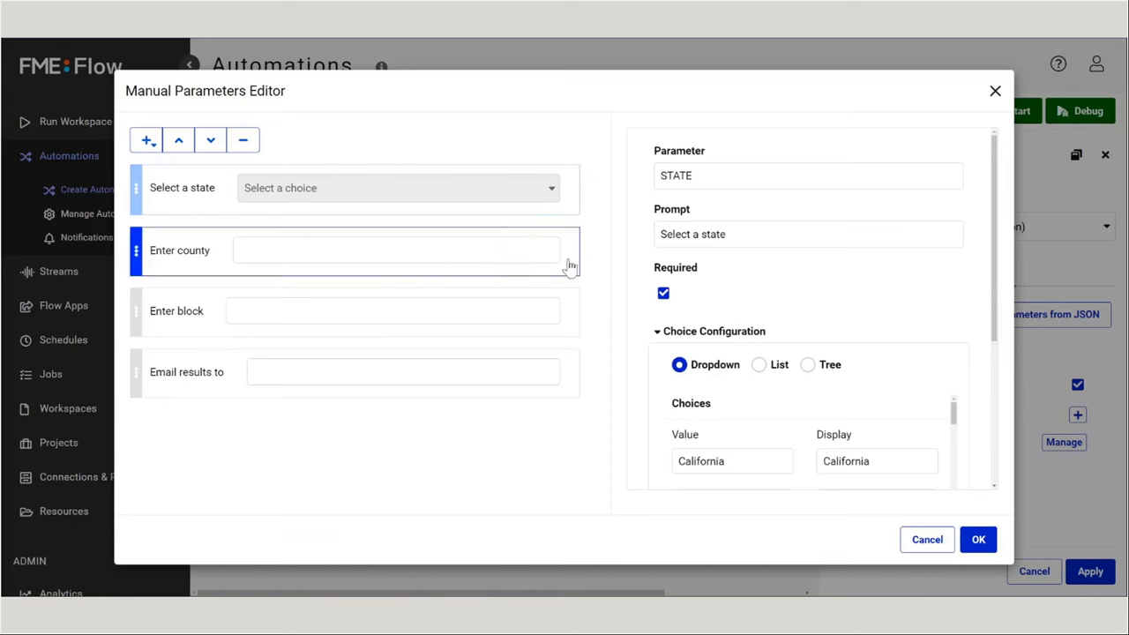
scroll(730, 403, down, 5)
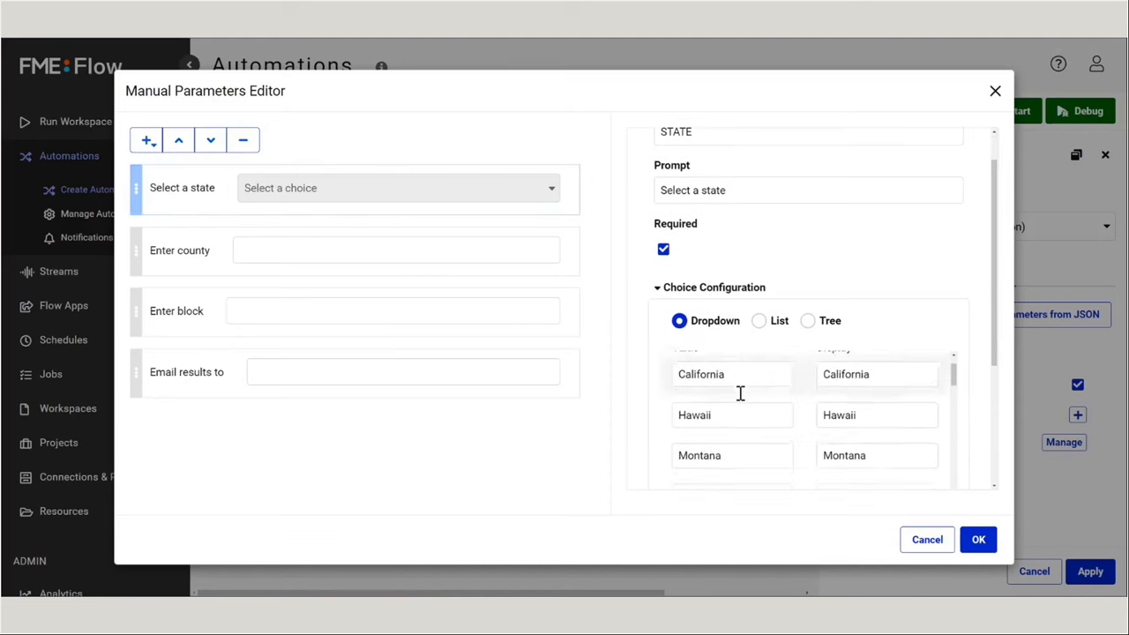
scroll(738, 398, down, 1)
scroll(732, 388, up, 4)
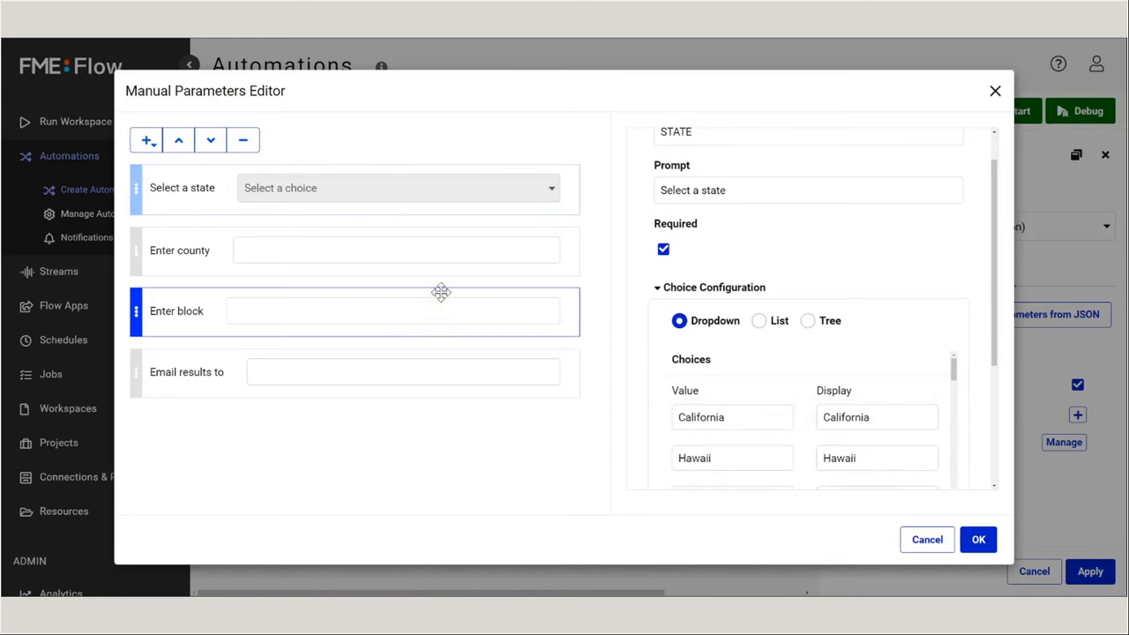
click(176, 250)
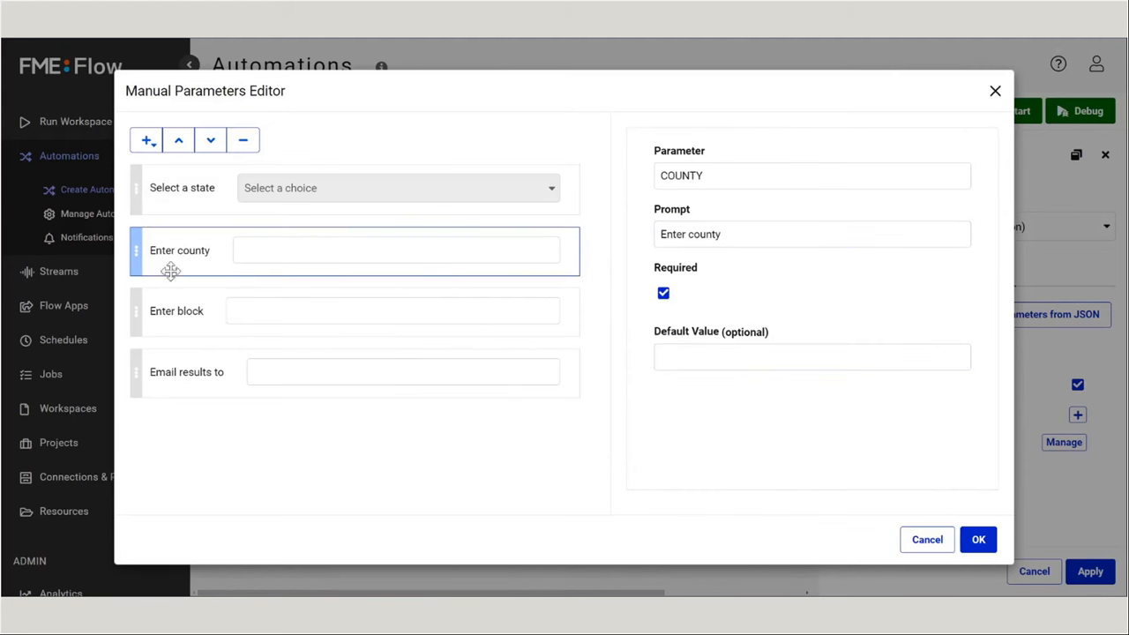
click(176, 311)
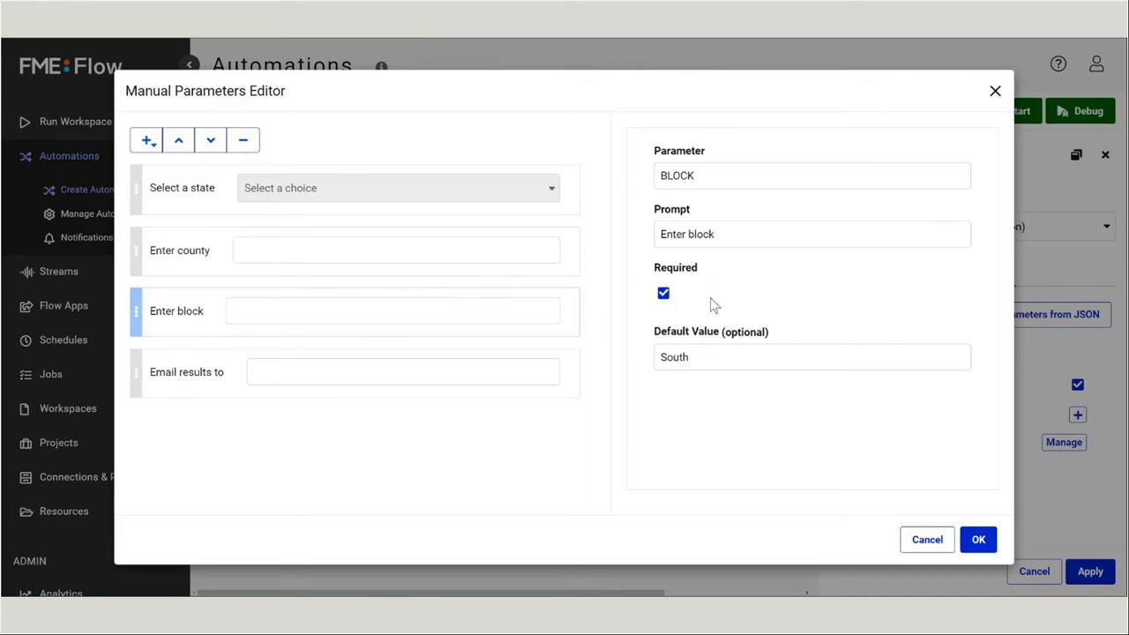
click(157, 390)
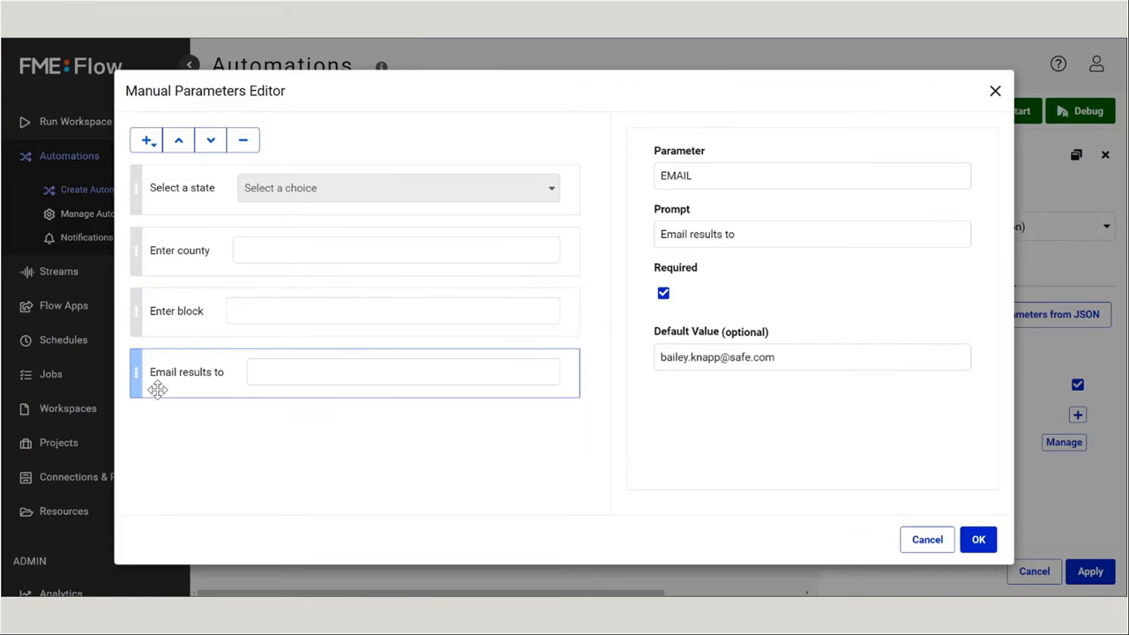
- Confirm the manual parameters, apply the Manual Trigger's settings and start the Webinar - Bailey automation
click(979, 540)
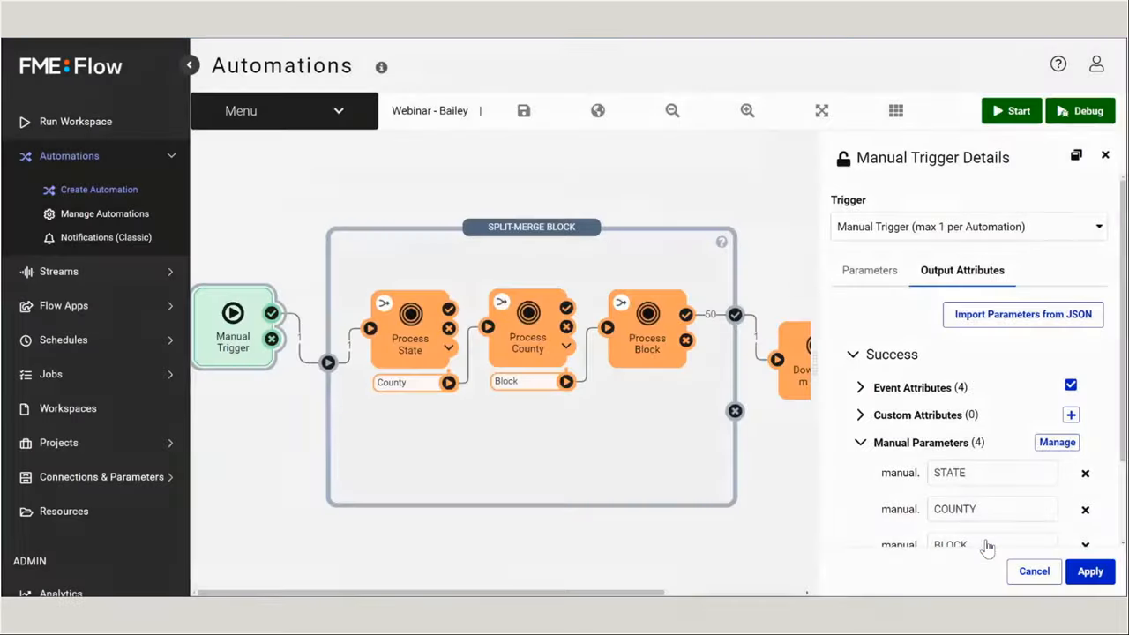
click(1090, 573)
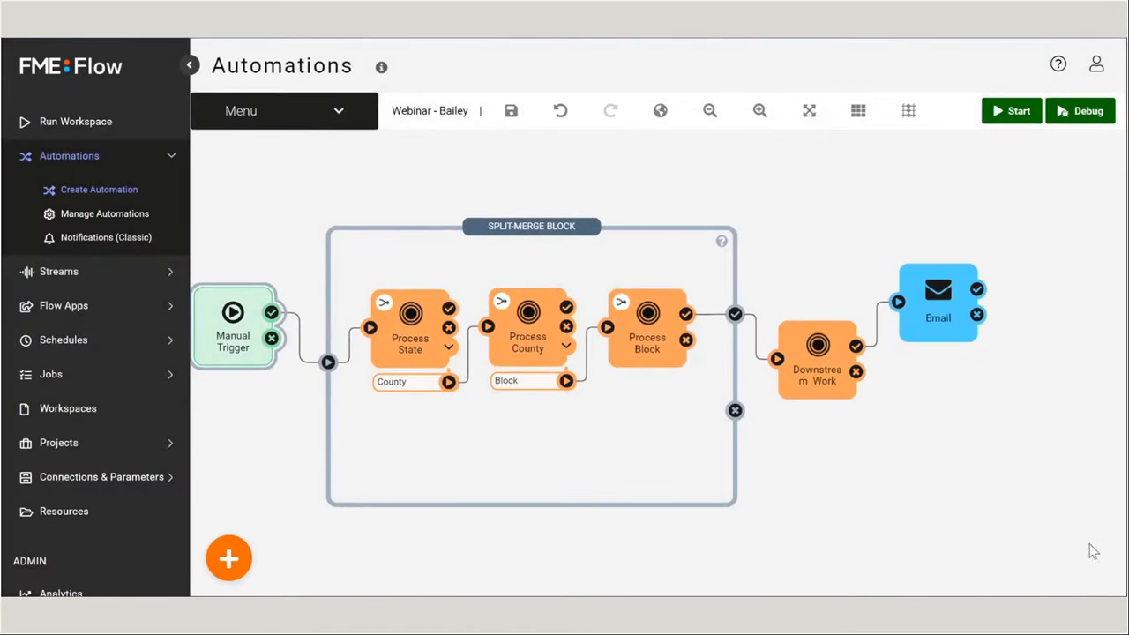
click(1001, 112)
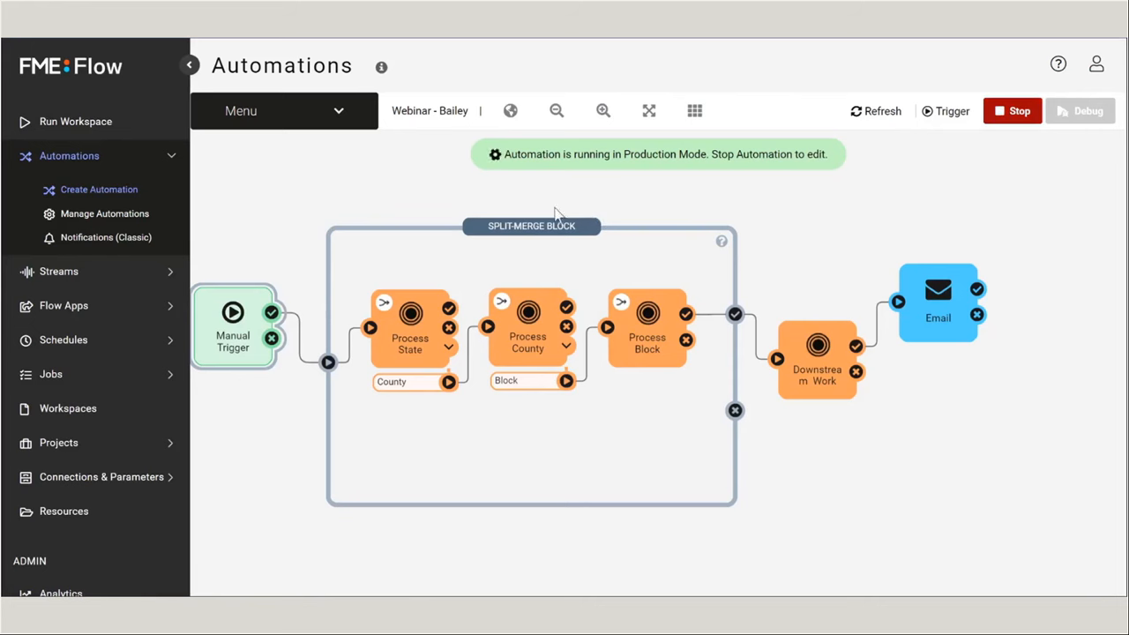
- Begin a new Automation App named LandAreasProcessing with the title "State, County, and Block Data Processing"
click(105, 306)
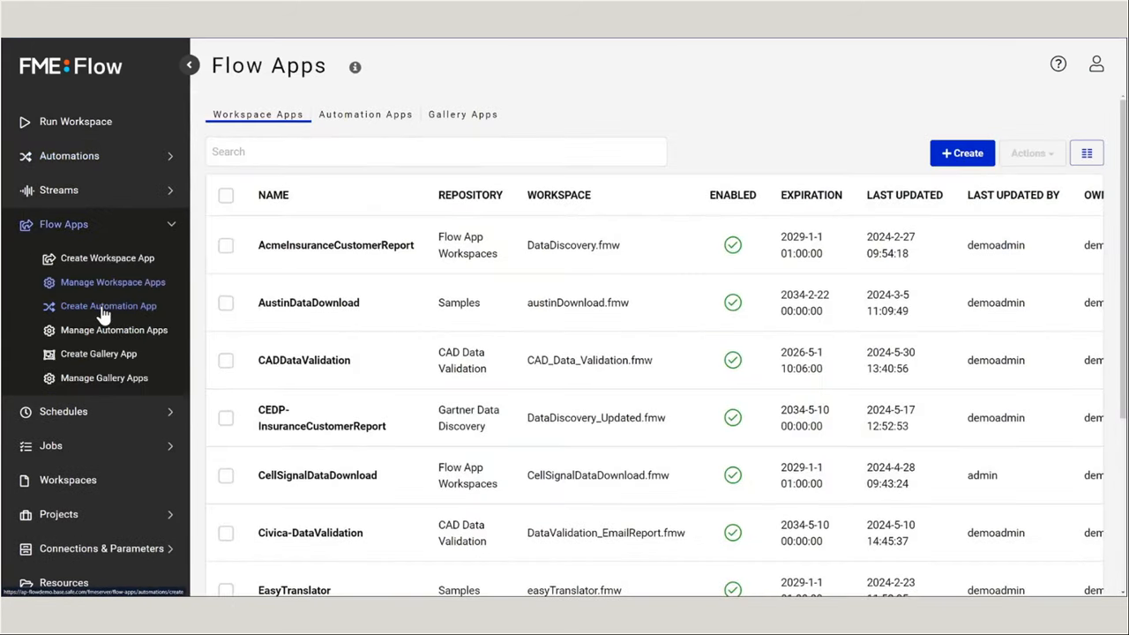
click(104, 308)
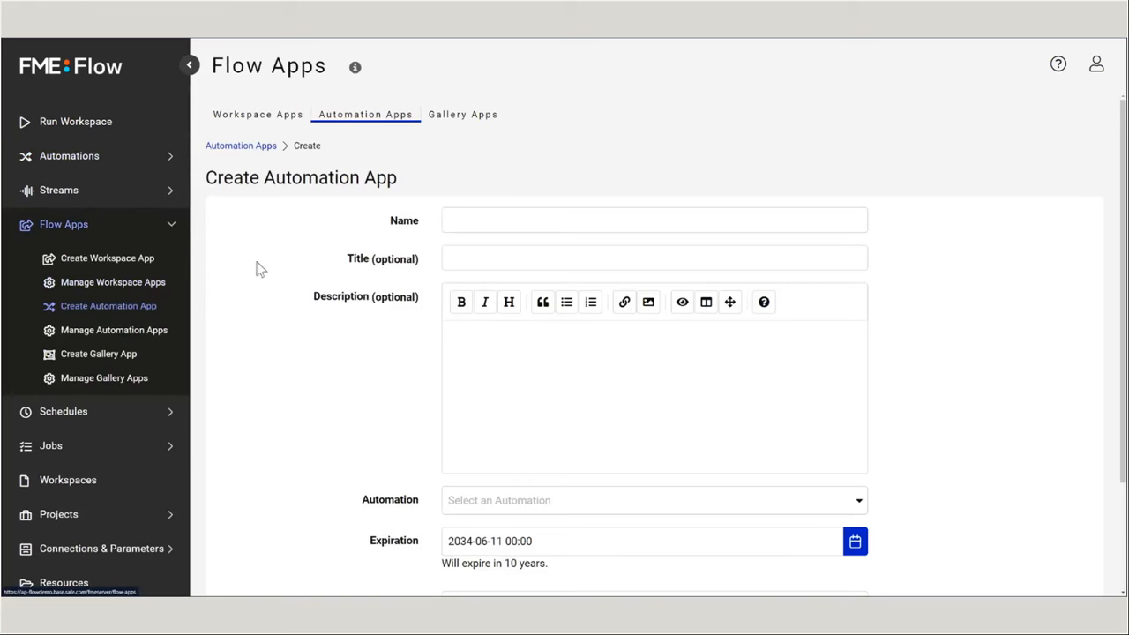
click(469, 221)
text(Lan)
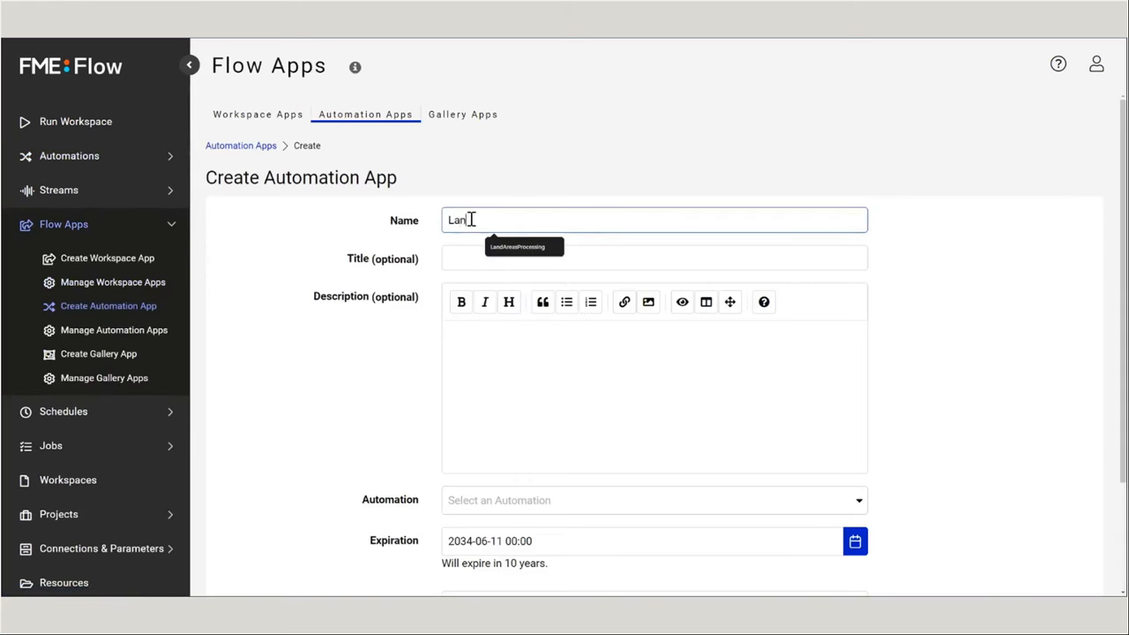
key(Down)
key(Return)
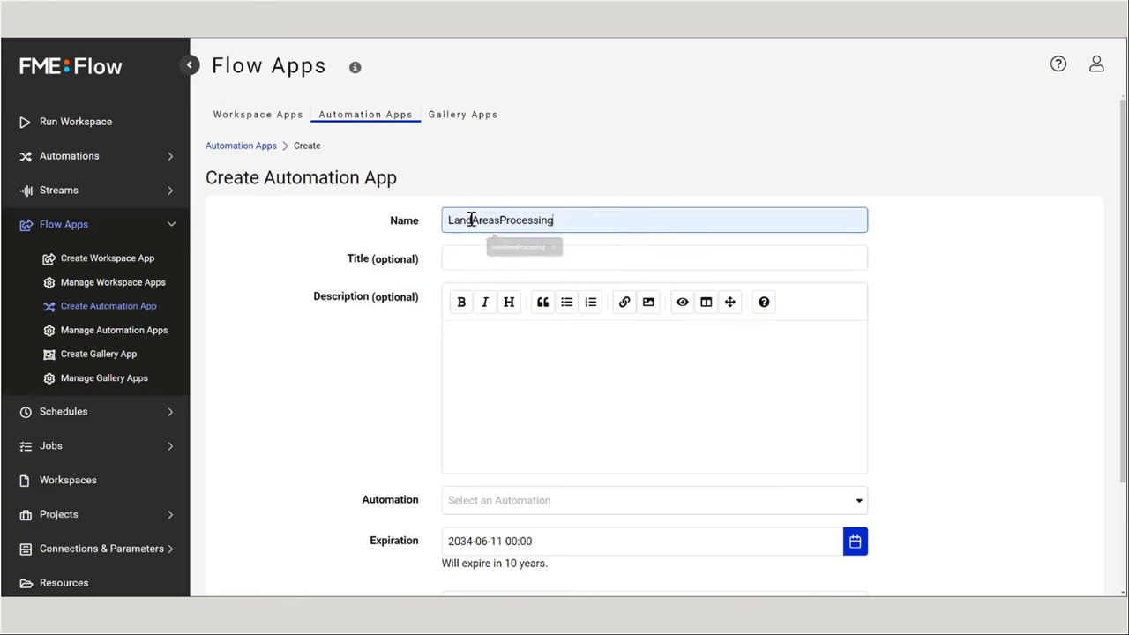
click(473, 257)
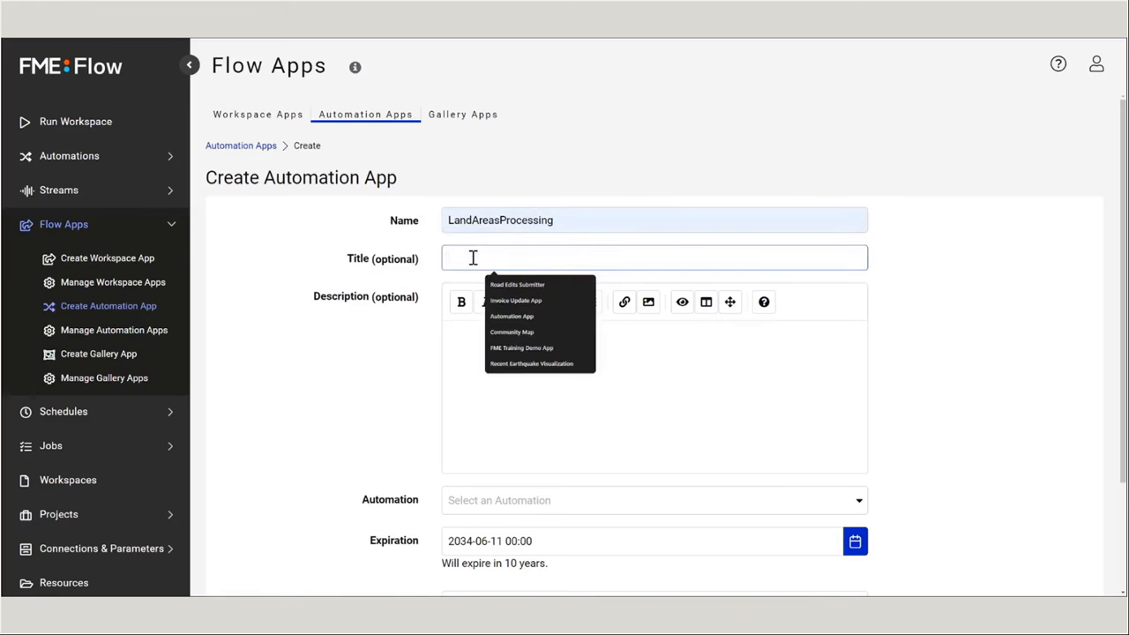
text(St)
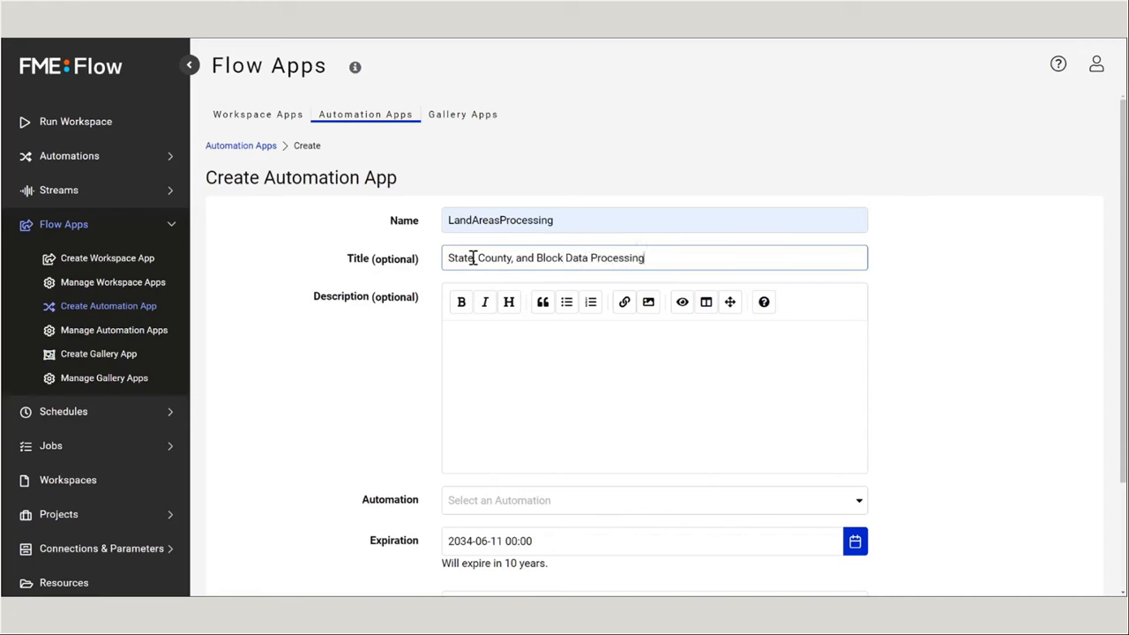
- Choose Webinar - Bailey as the automation that the new app runs
scroll(573, 327, down, 3)
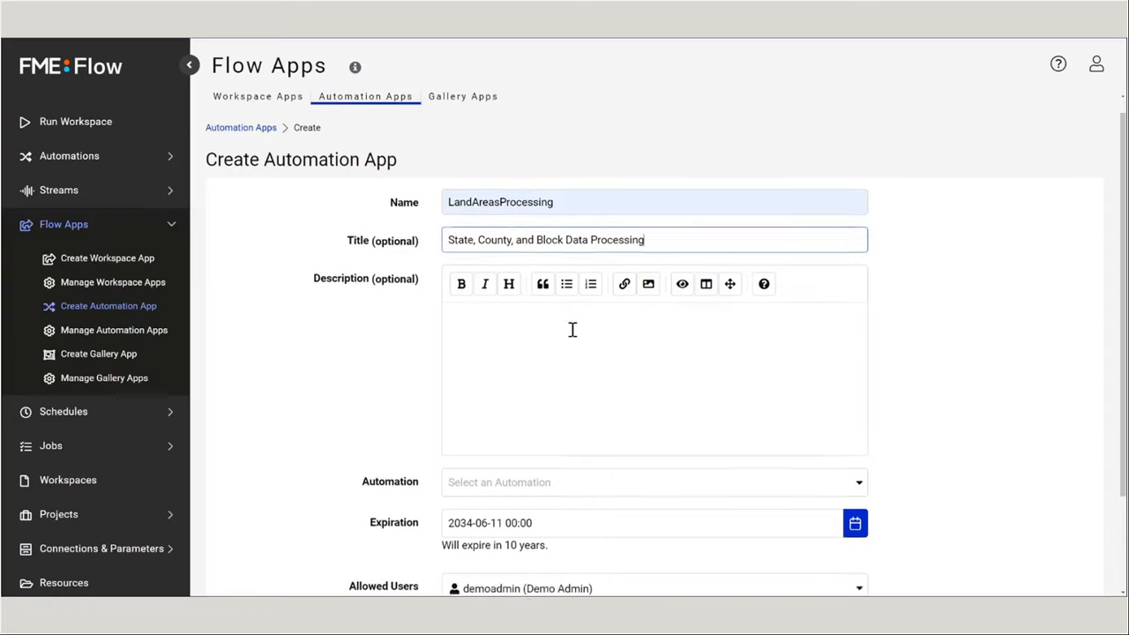
click(550, 369)
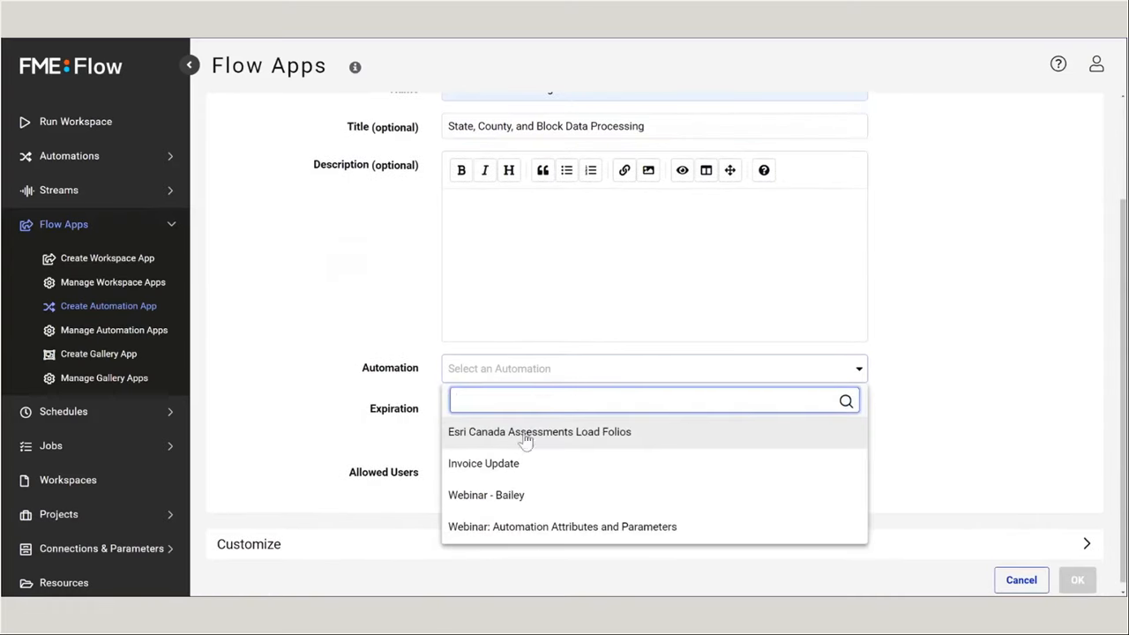
click(506, 496)
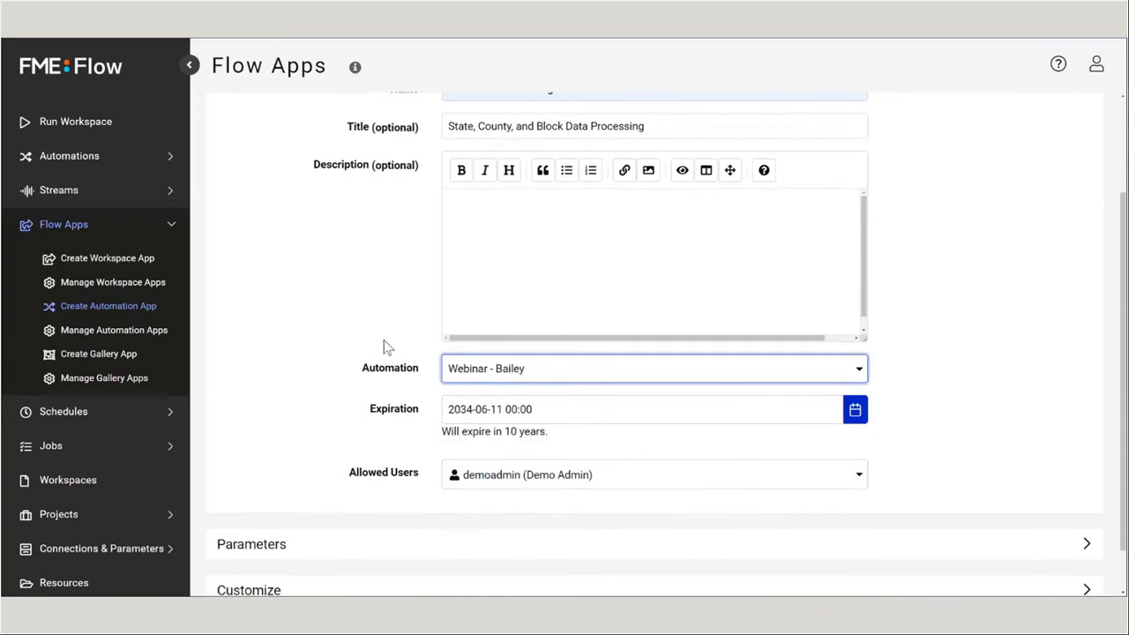
- Set the app's default value for the "Select a state" parameter to Florida
scroll(384, 347, down, 1)
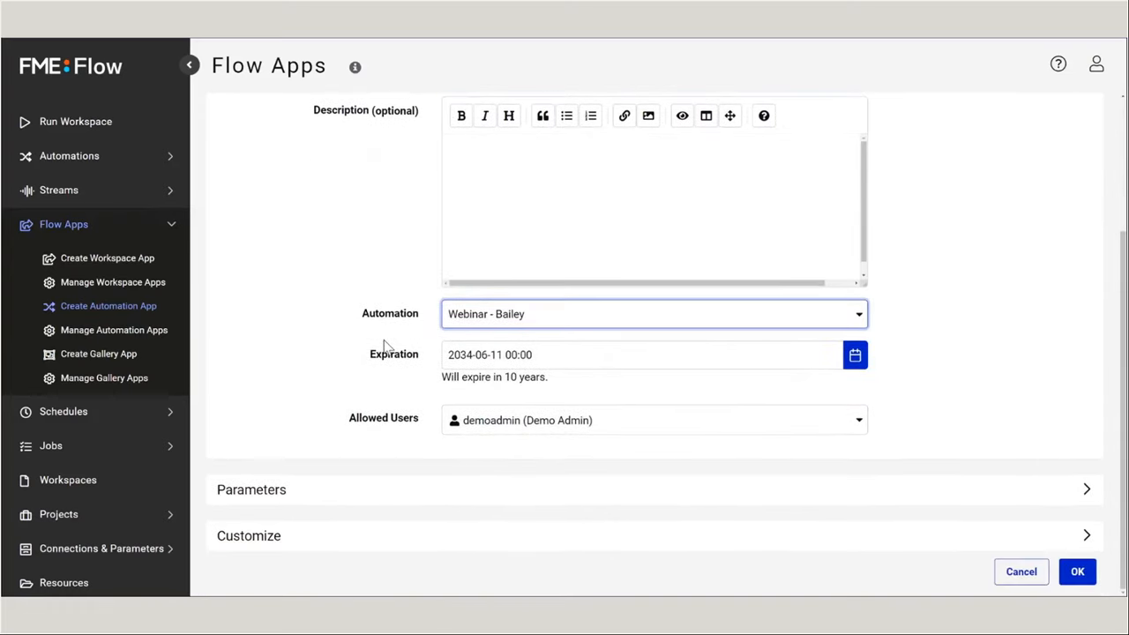
click(488, 500)
scroll(345, 383, down, 3)
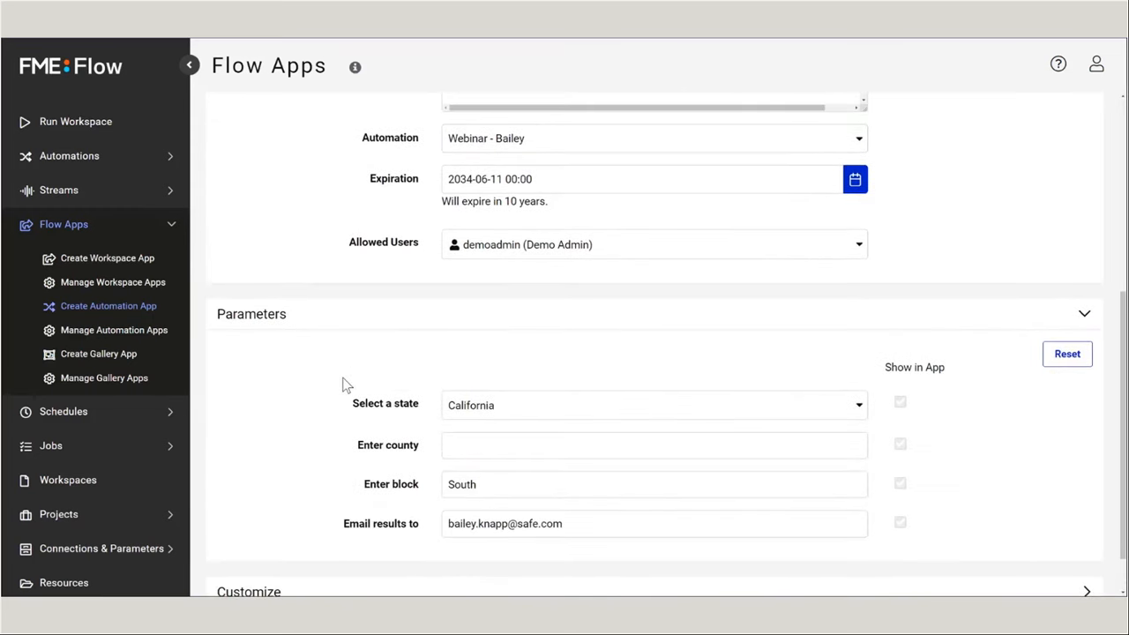
scroll(345, 385, down, 1)
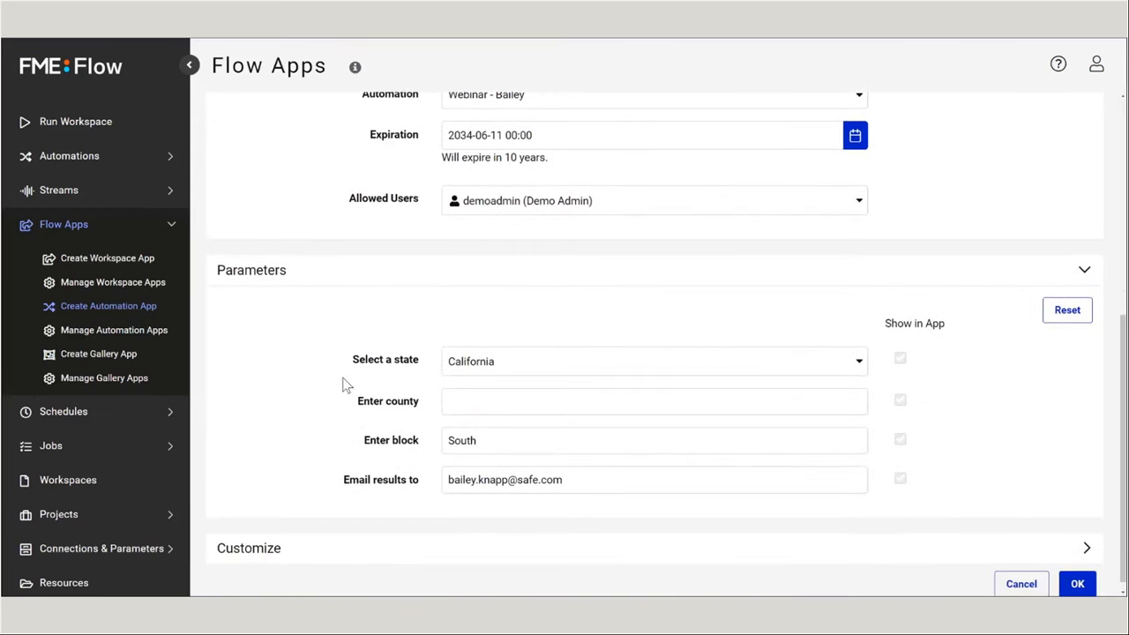
click(488, 377)
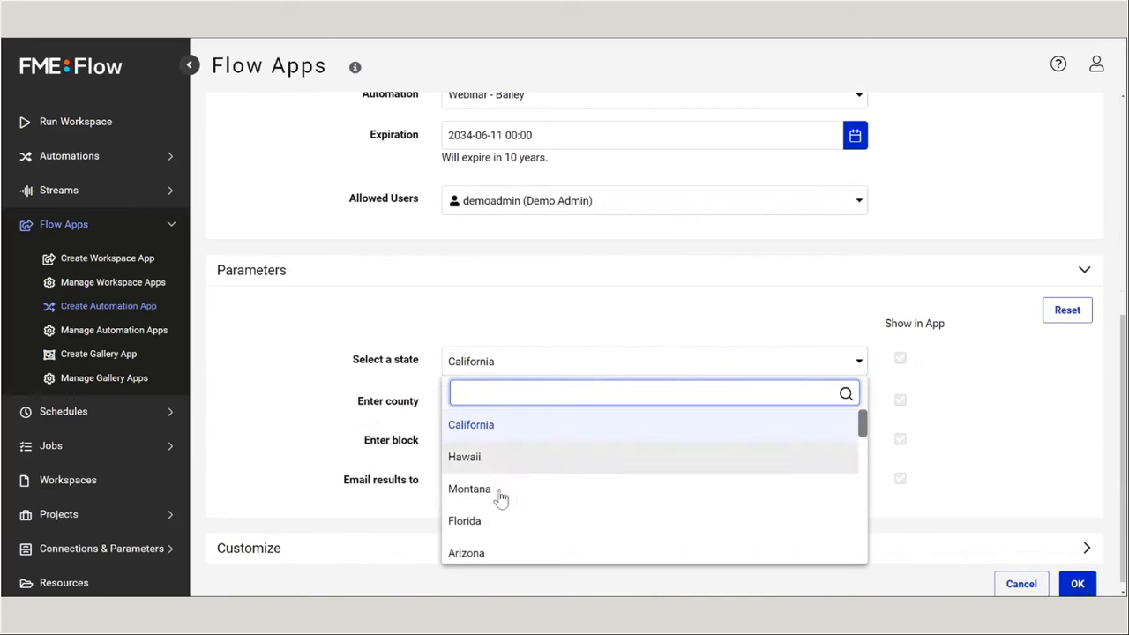
click(480, 520)
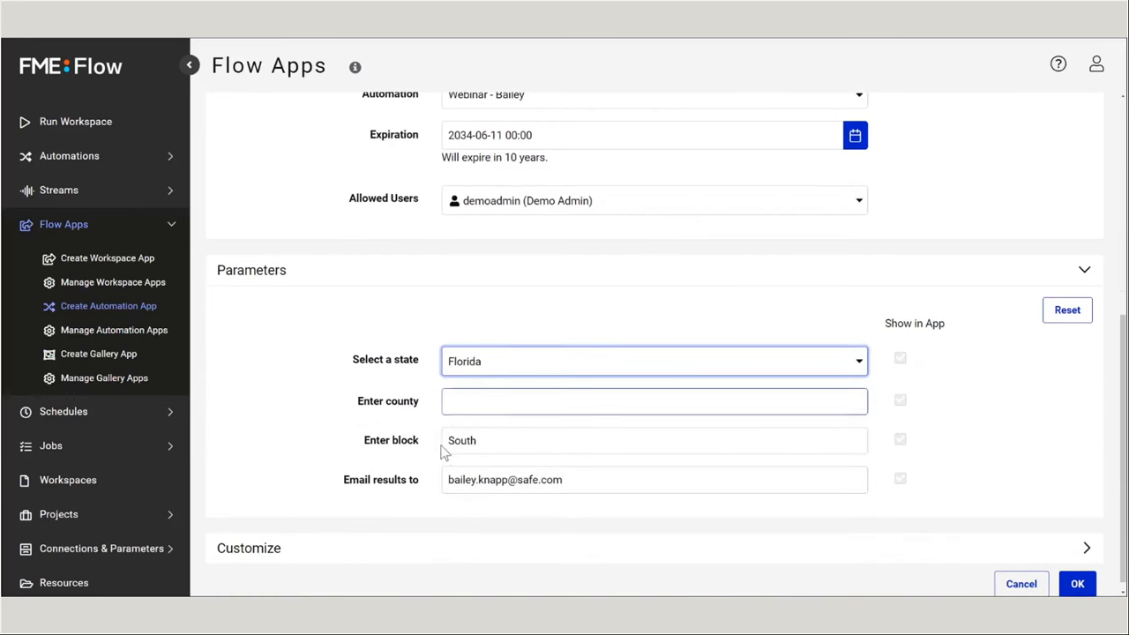
- In the app's customization settings, upload the SafeBlue-RGB-DataProcessing image and set it as the browser icon
scroll(481, 453, down, 1)
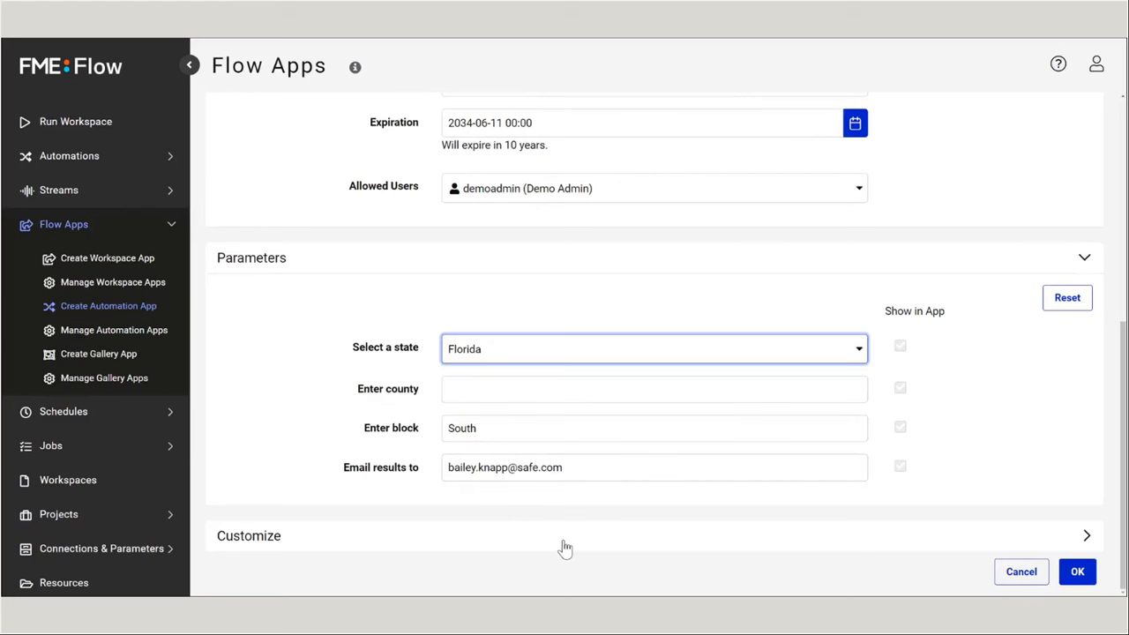
click(526, 542)
scroll(529, 545, down, 1)
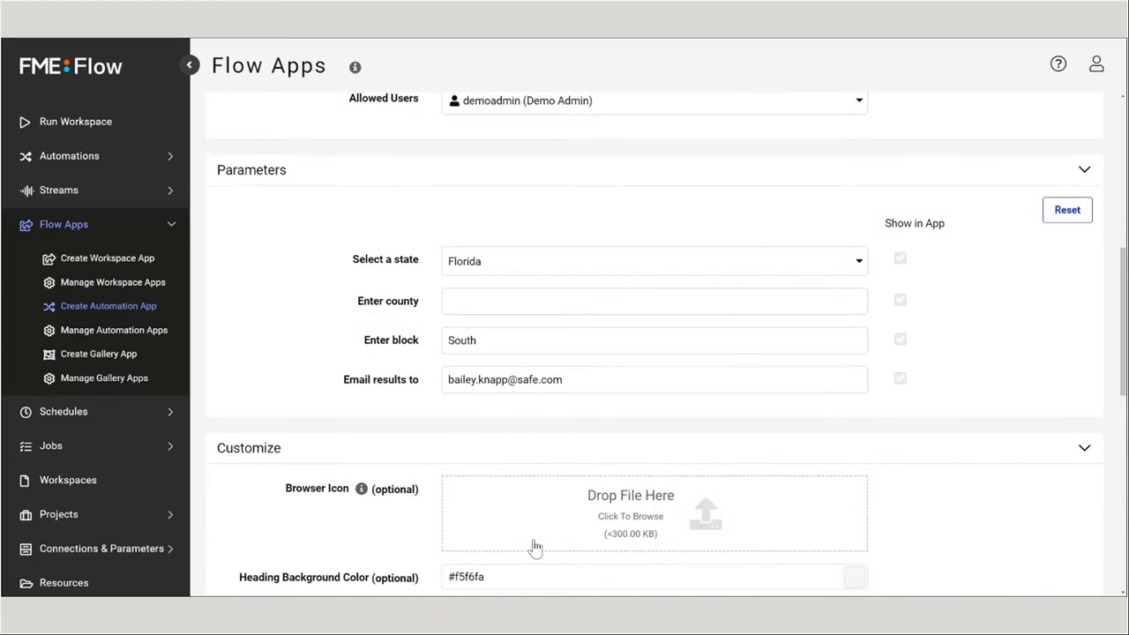
scroll(534, 546, down, 2)
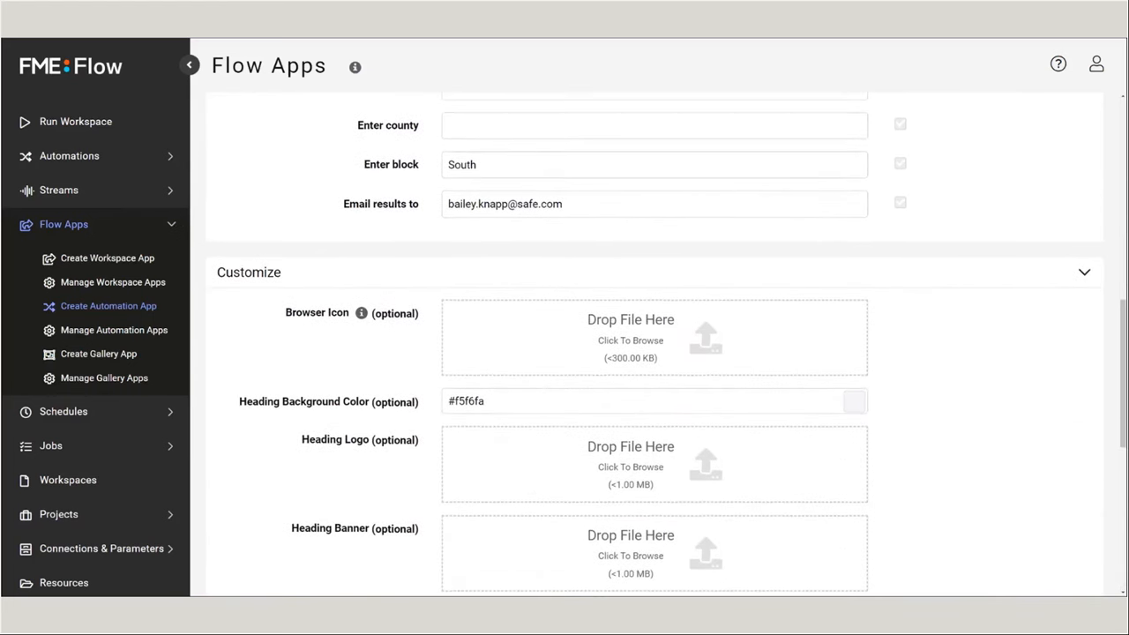
key(alt+Tab)
drag(910, 481, 596, 340)
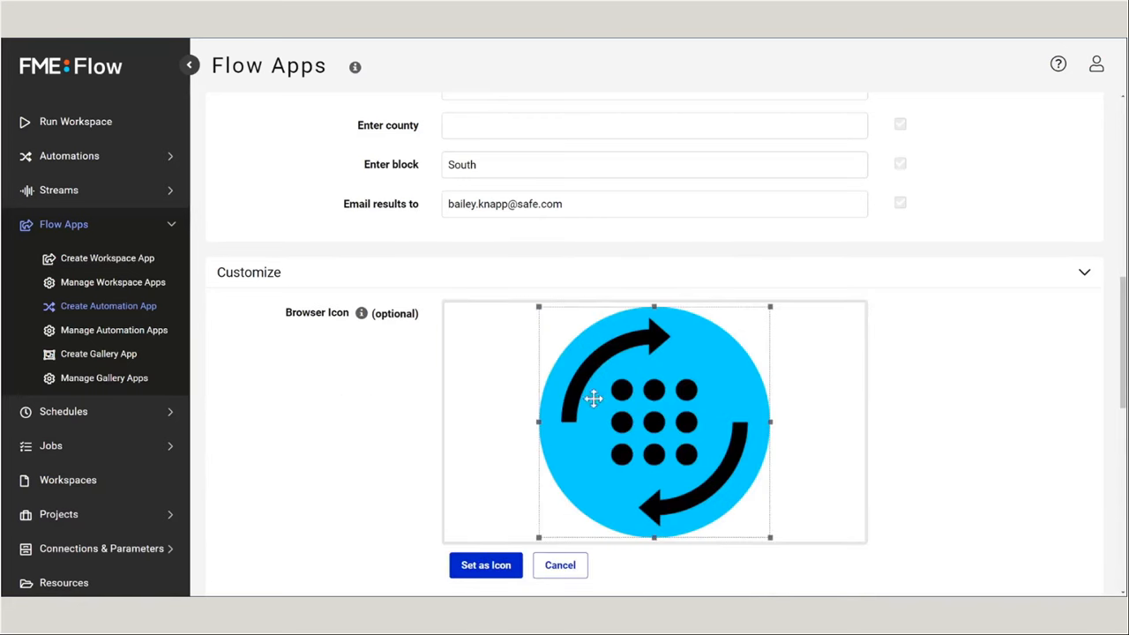
scroll(494, 552, down, 1)
scroll(470, 513, down, 1)
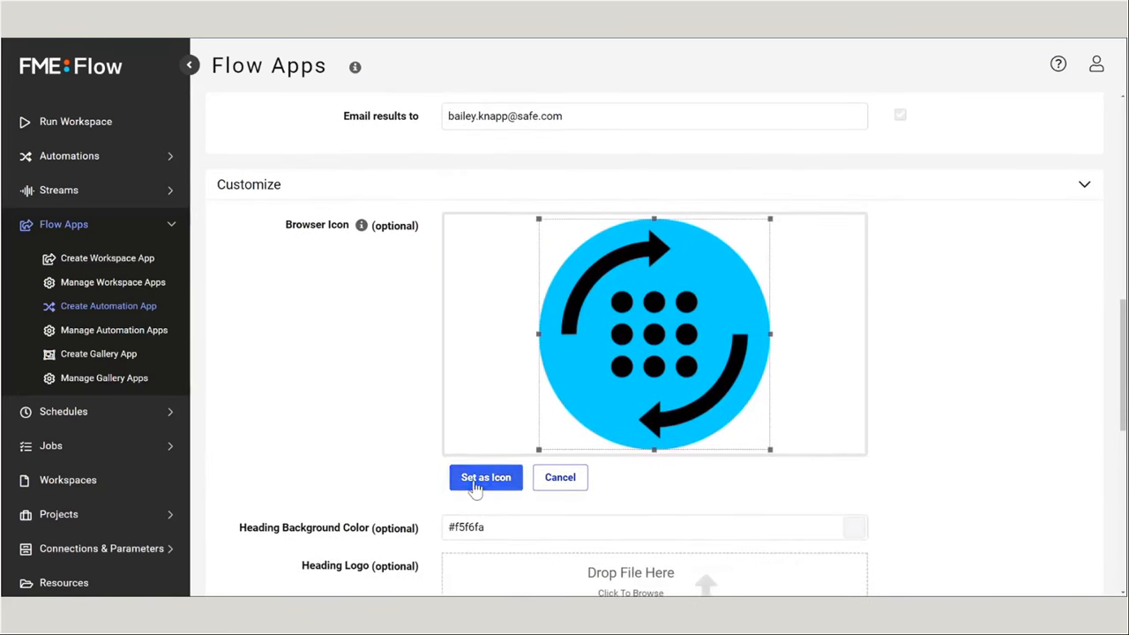
click(487, 476)
- Upload FME-Brandmark-Horizontal-BO-POS-RGB_noreg_V2.png from the Webinar - June 19 folder as the heading logo
scroll(535, 402, down, 1)
scroll(535, 402, down, 2)
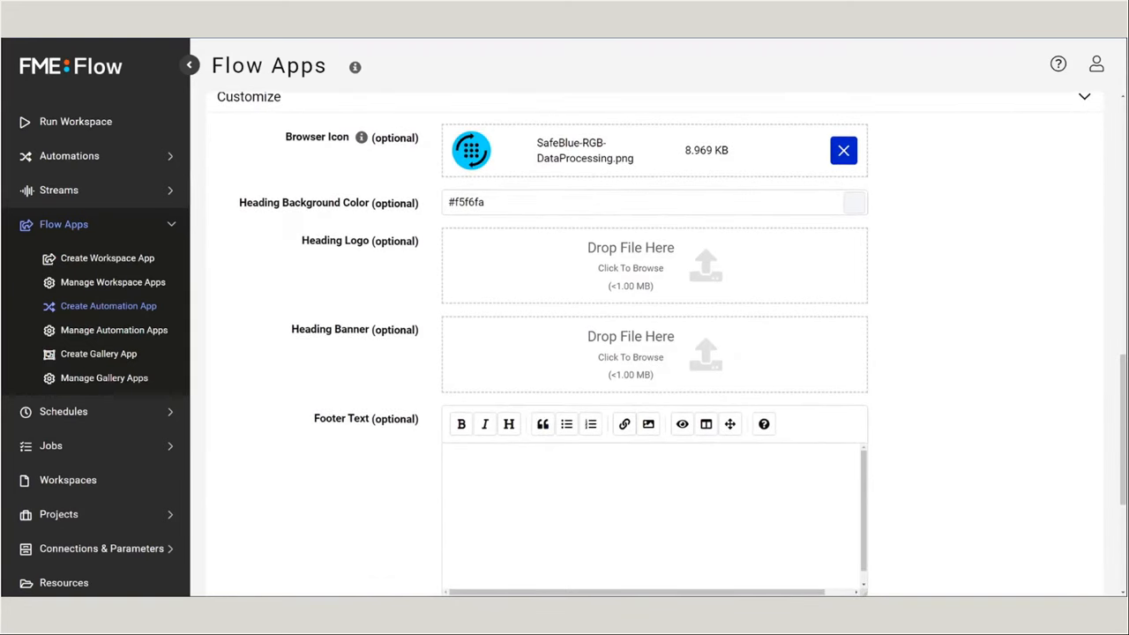
click(538, 614)
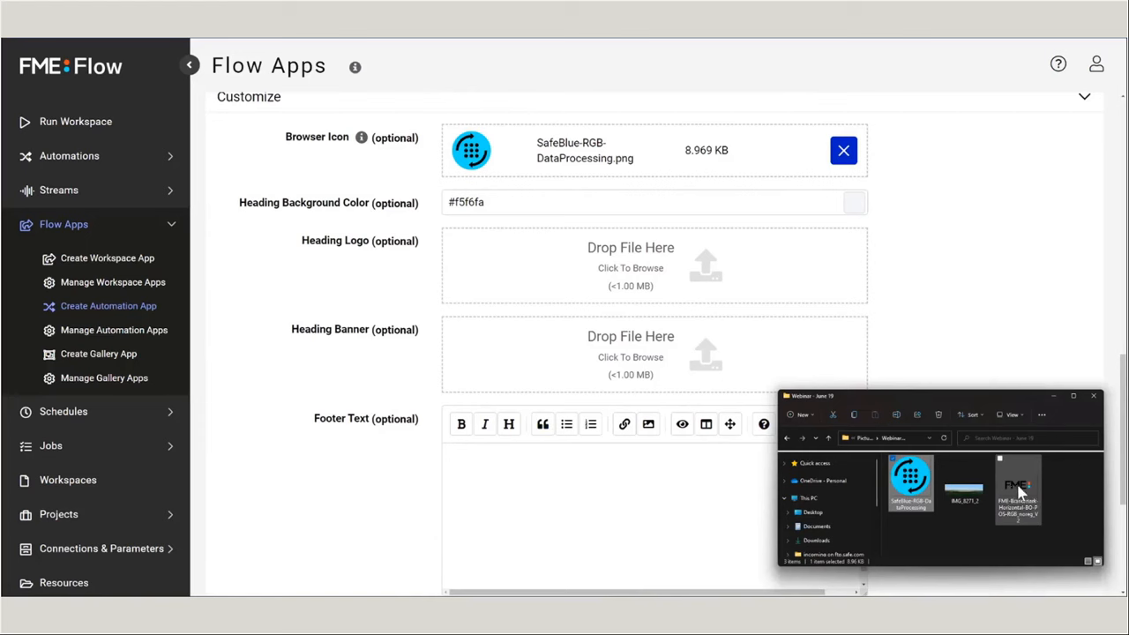
drag(1019, 489, 636, 269)
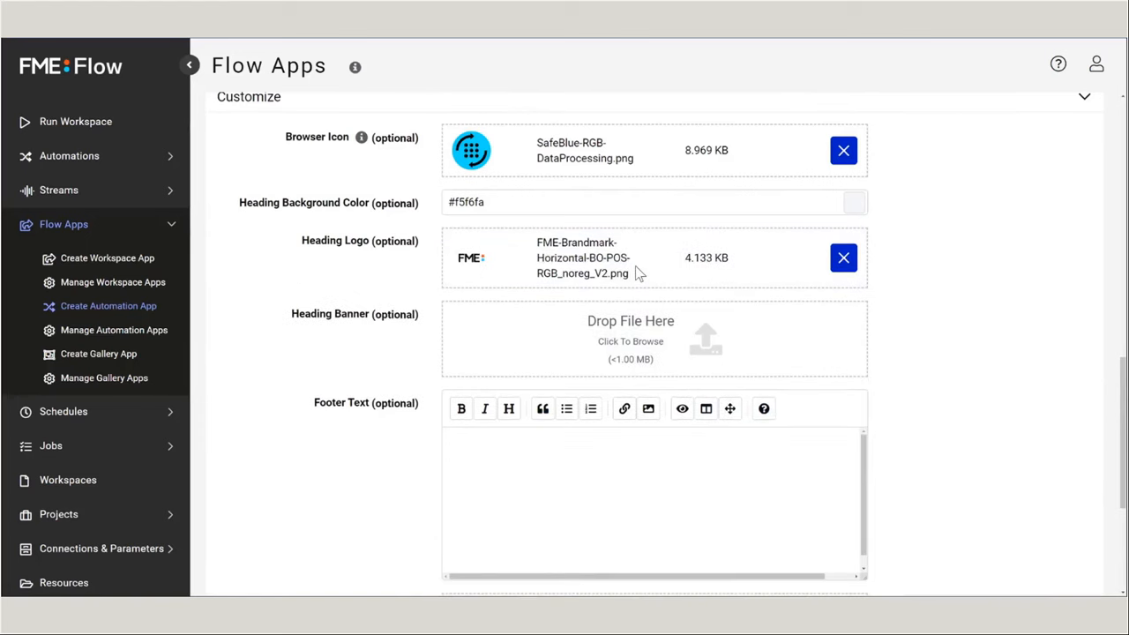
- Upload IMG_8271_2.jpg as the footer banner and create the Automation App
scroll(615, 355, down, 2)
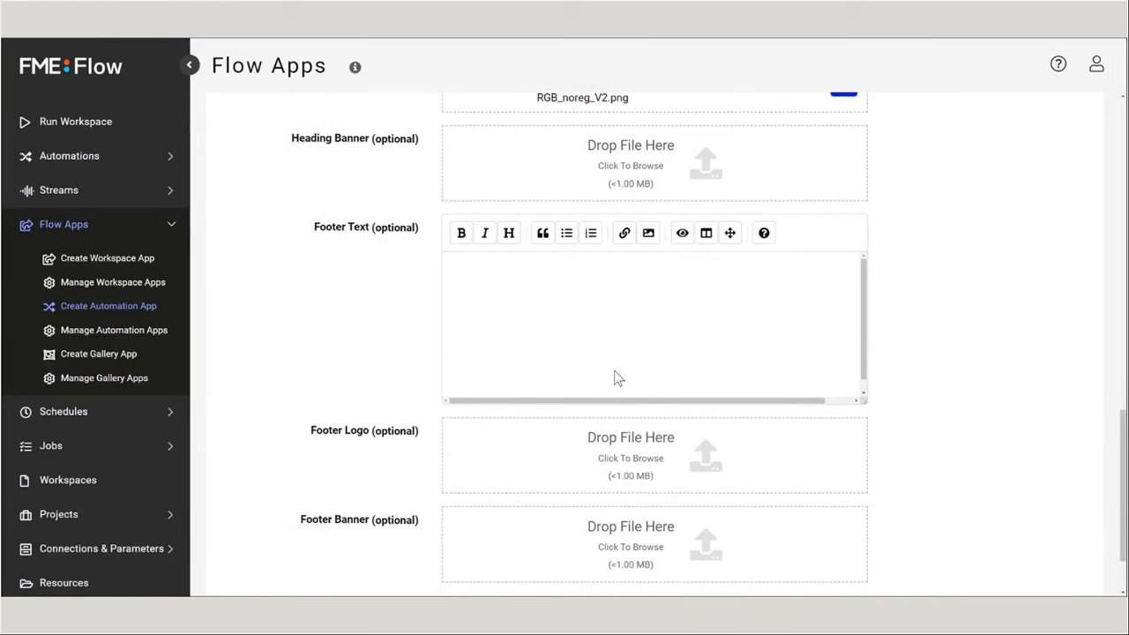
click(561, 614)
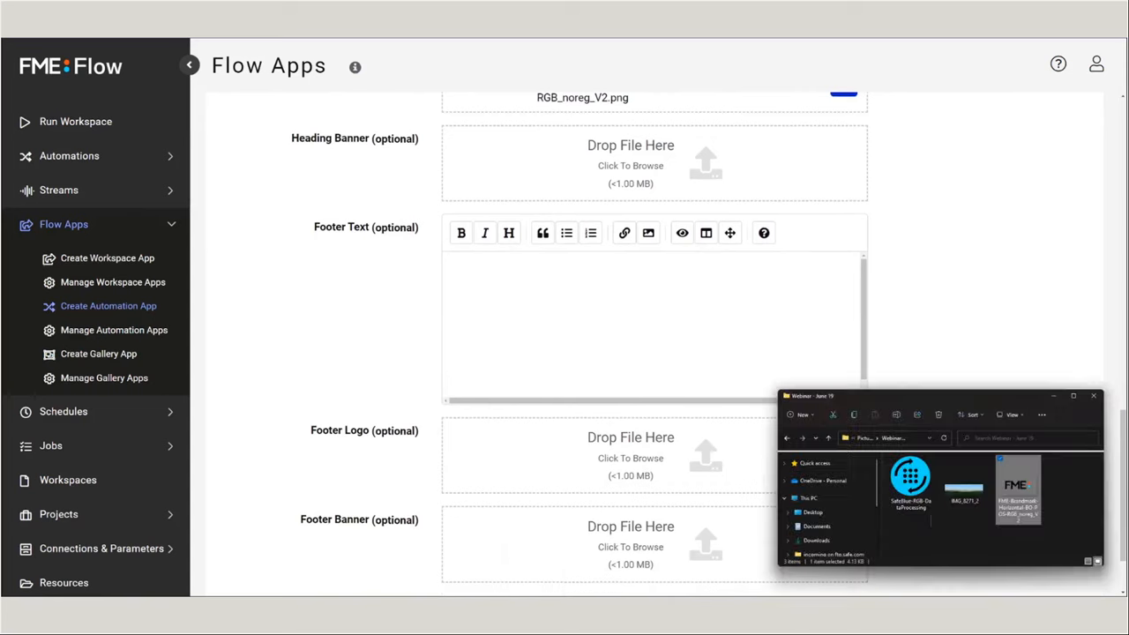
drag(963, 487, 556, 536)
scroll(965, 430, down, 1)
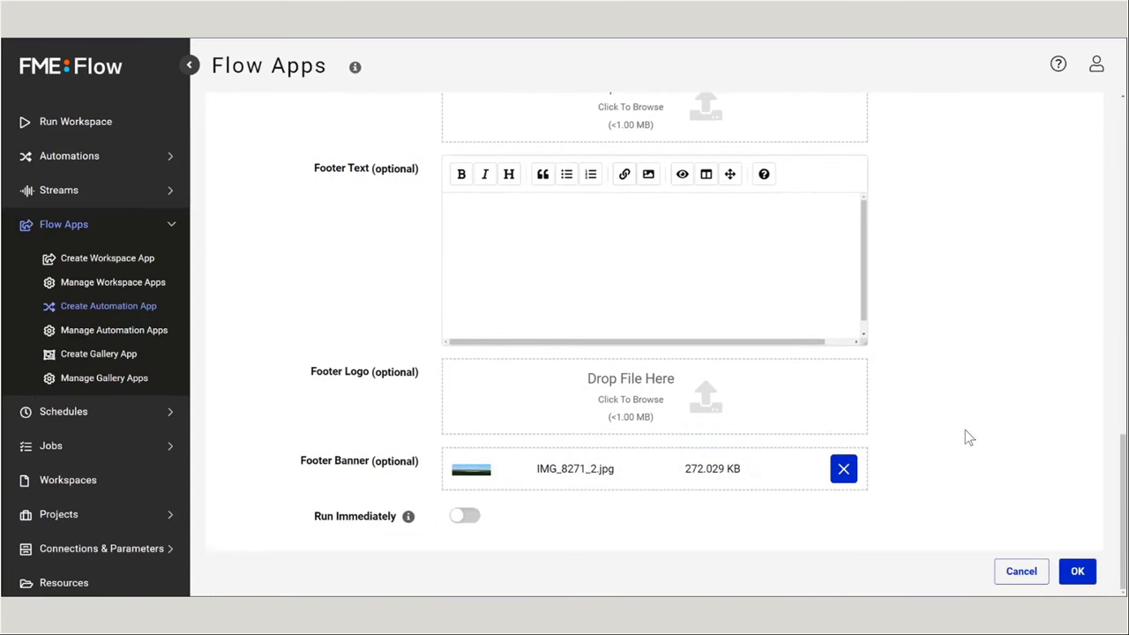
click(1078, 572)
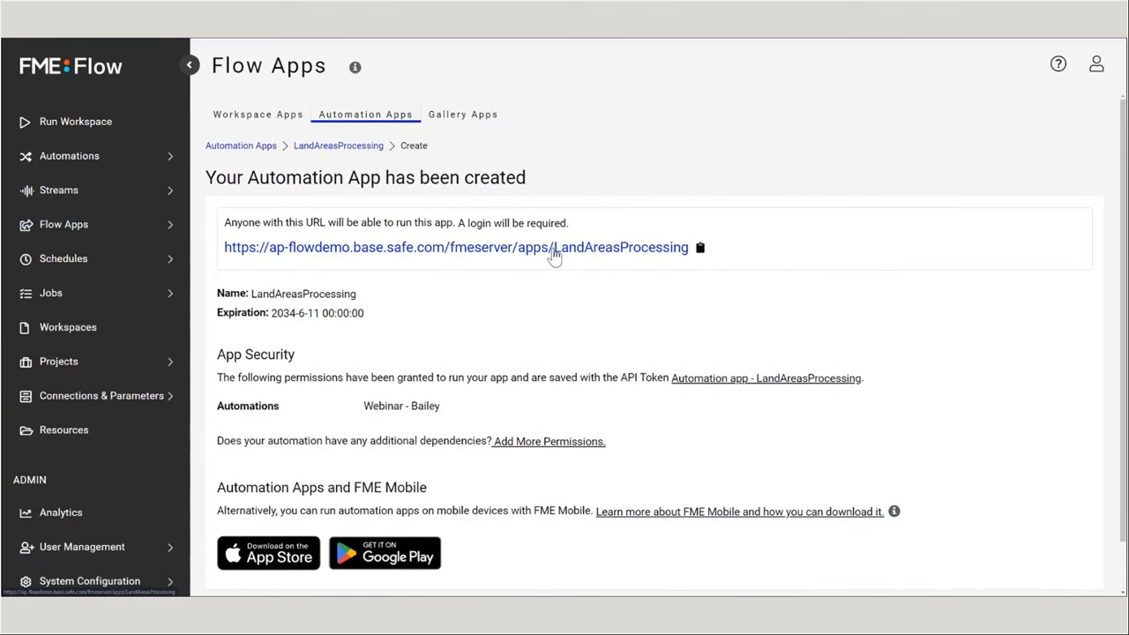
- Open the LandAreasProcessing app from its URL and set the state to Hawaii and the county to Honolulu
click(554, 251)
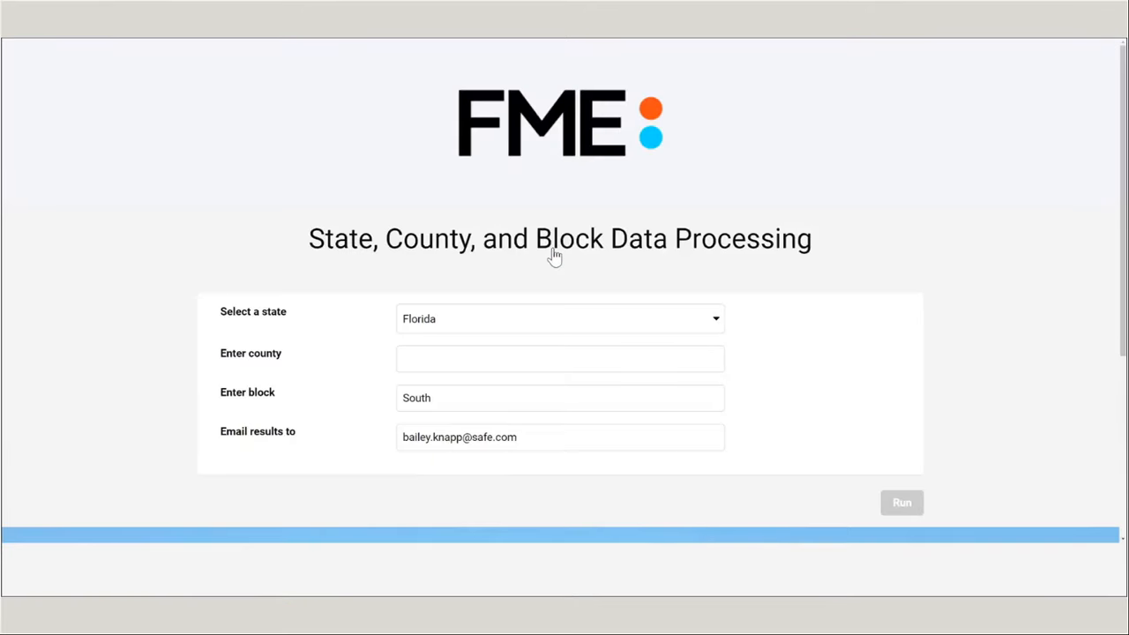
click(532, 323)
click(466, 409)
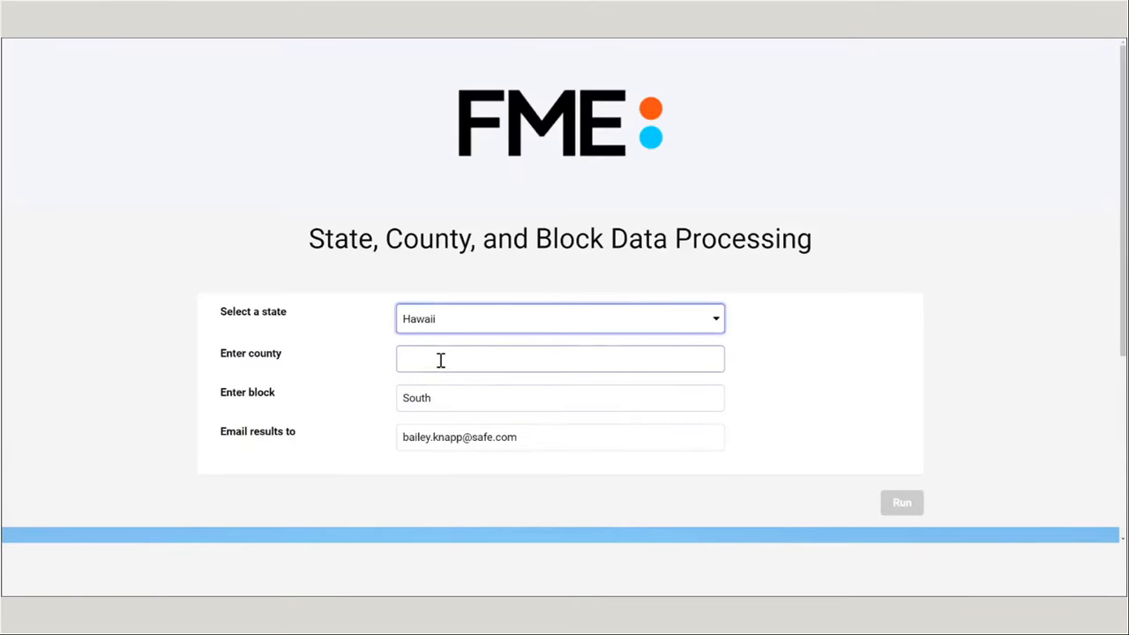
click(441, 359)
text(Hon)
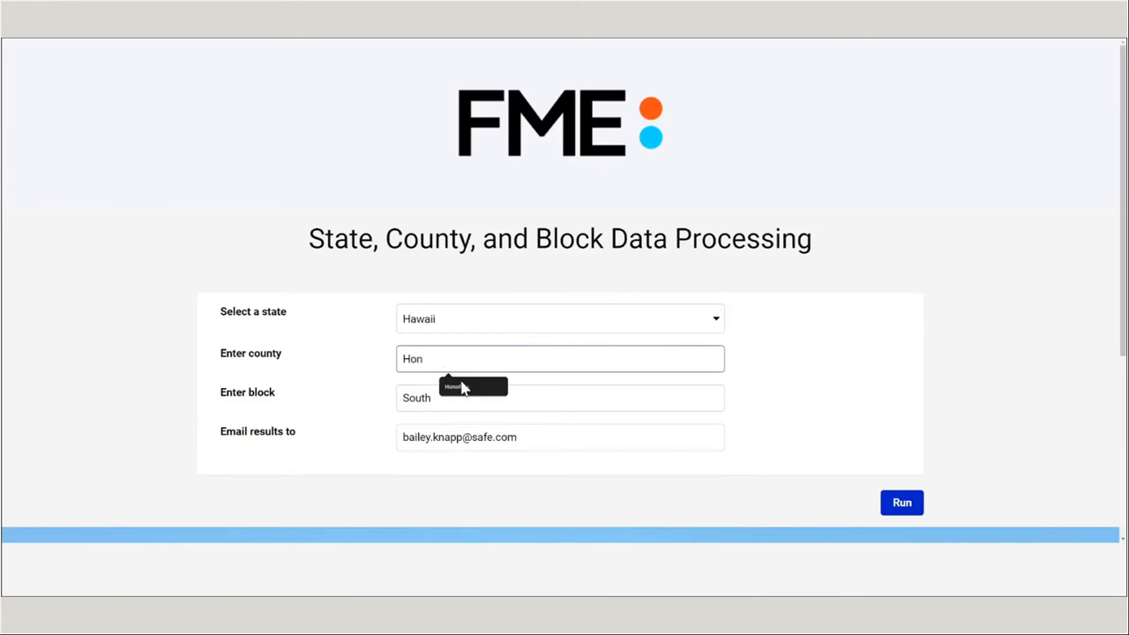
click(461, 385)
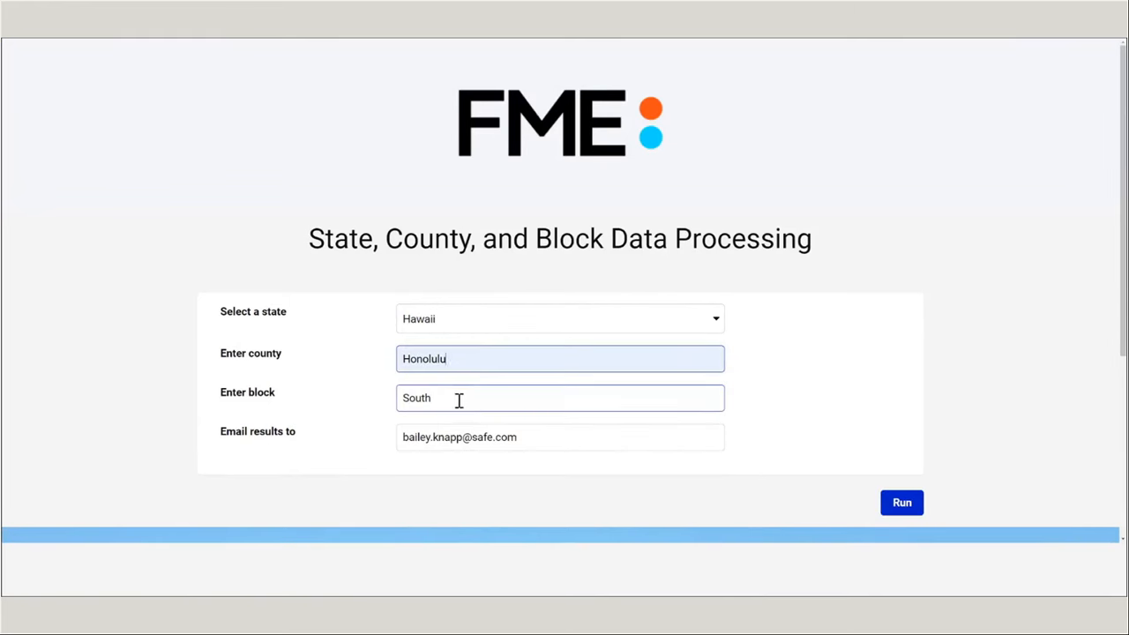
- Look over the app page down to its footer banner, then run it with South as the block
click(458, 401)
scroll(660, 459, down, 3)
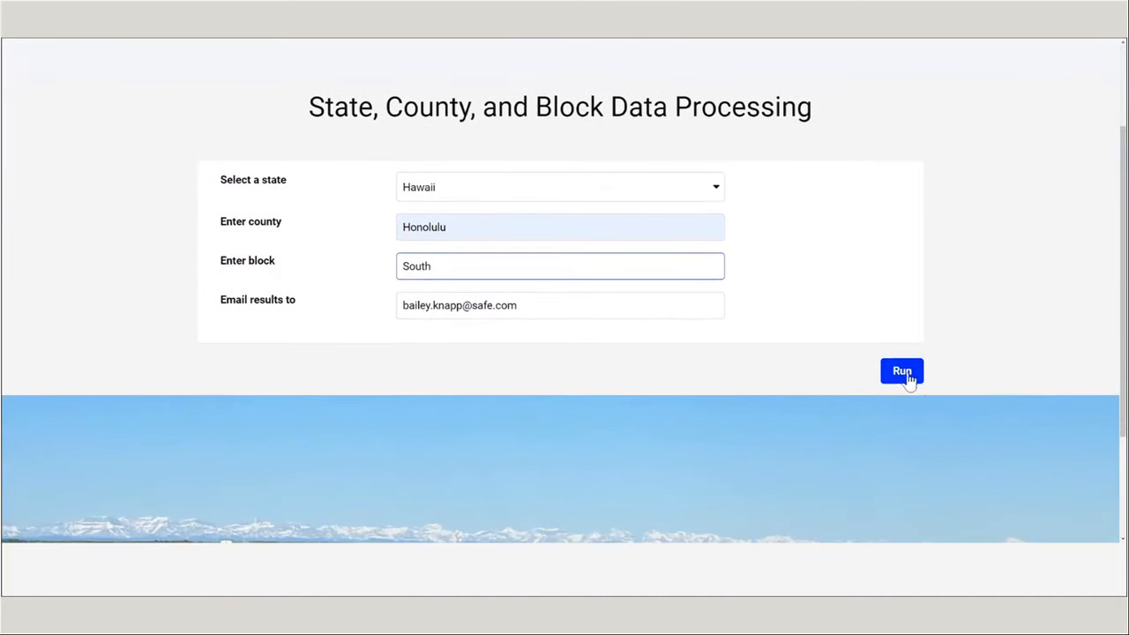
scroll(911, 379, down, 4)
scroll(832, 396, up, 7)
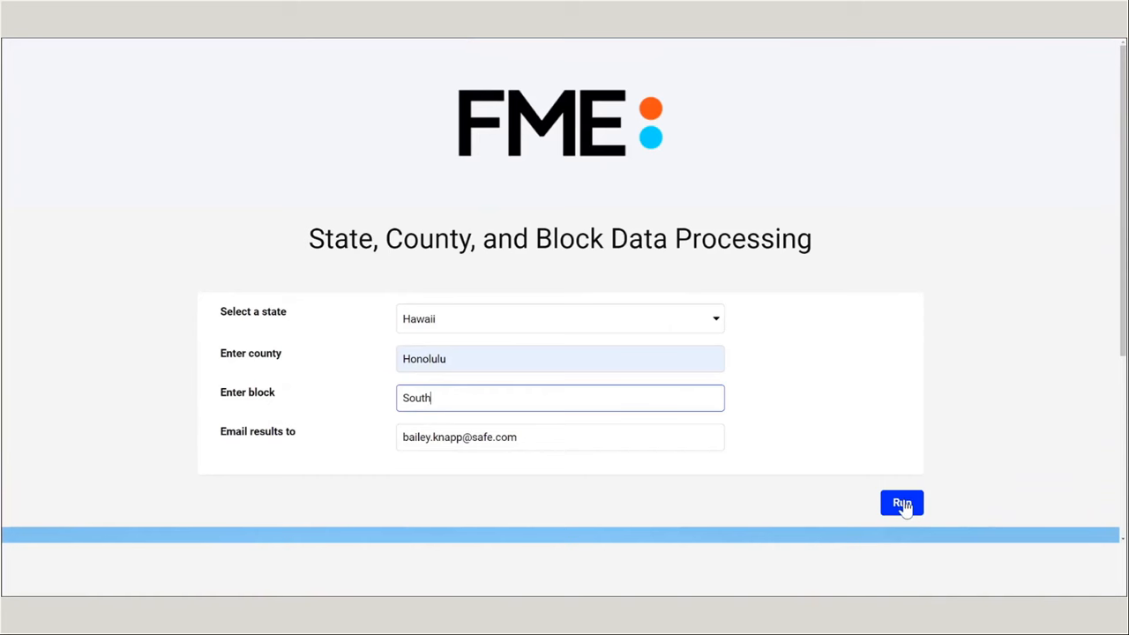
click(902, 505)
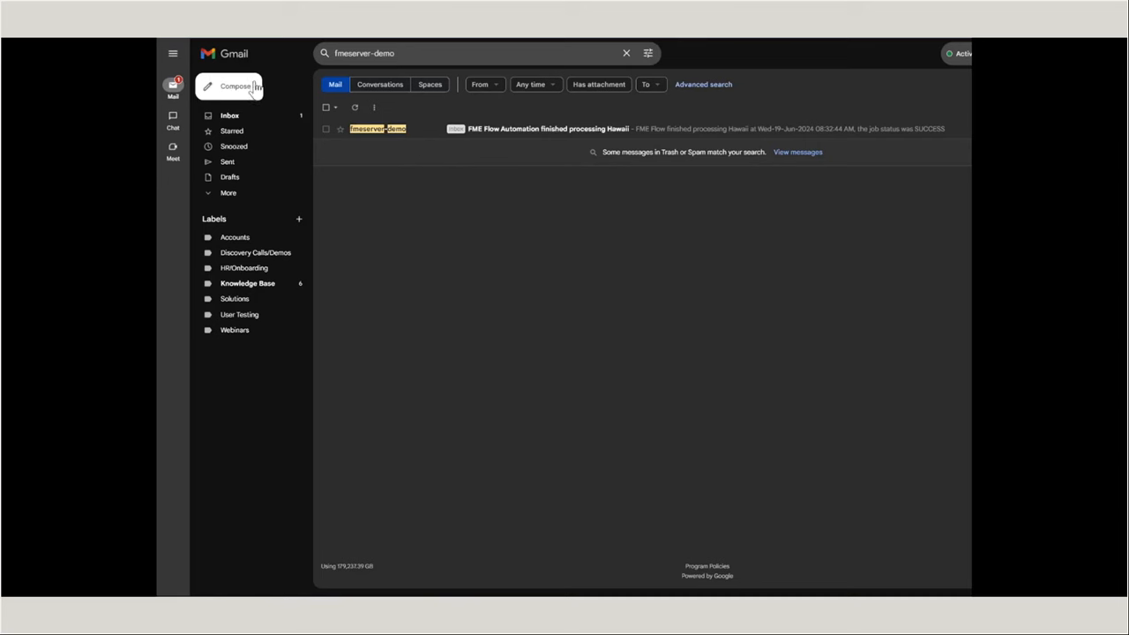
- In Gmail, open the notification email about the Hawaii processing and examine its processing time and job status
click(499, 134)
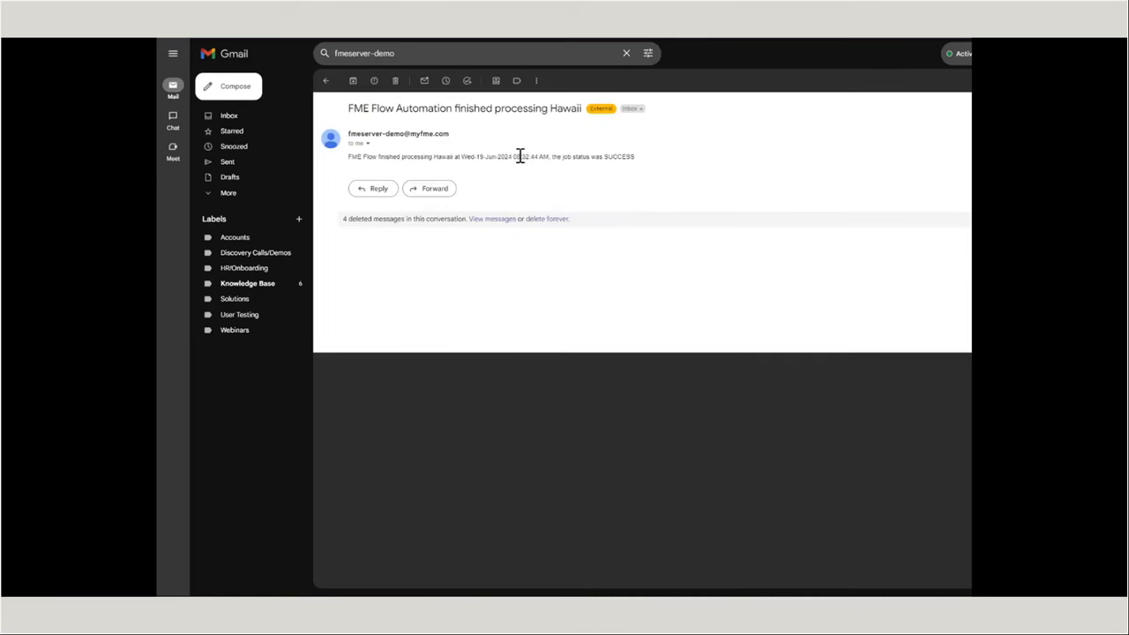
drag(460, 156, 497, 157)
click(599, 164)
click(684, 162)
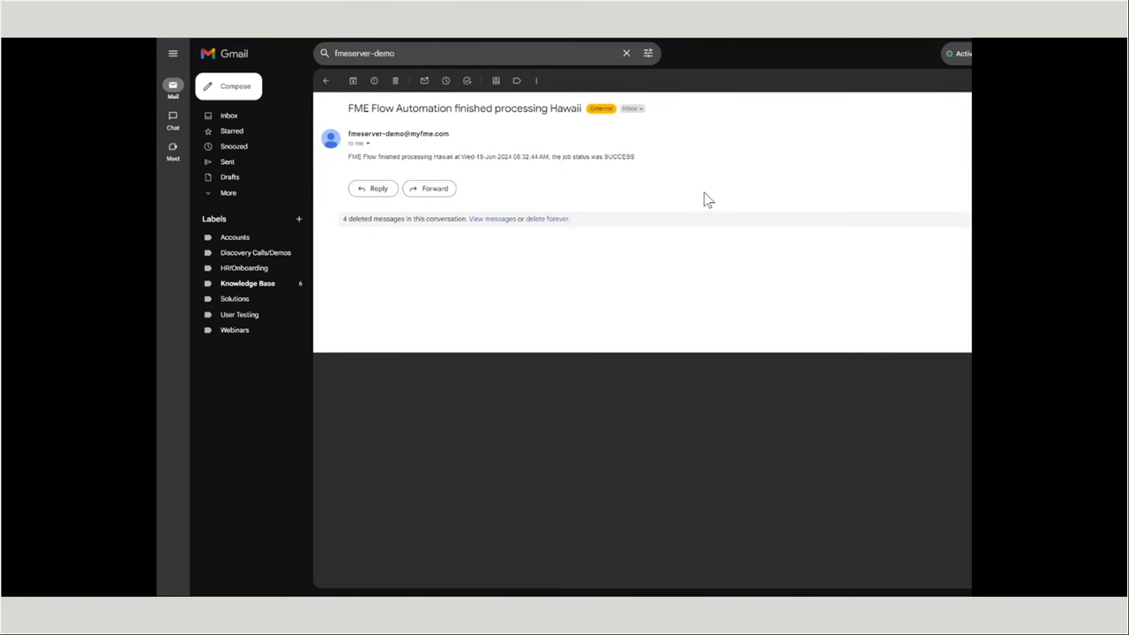